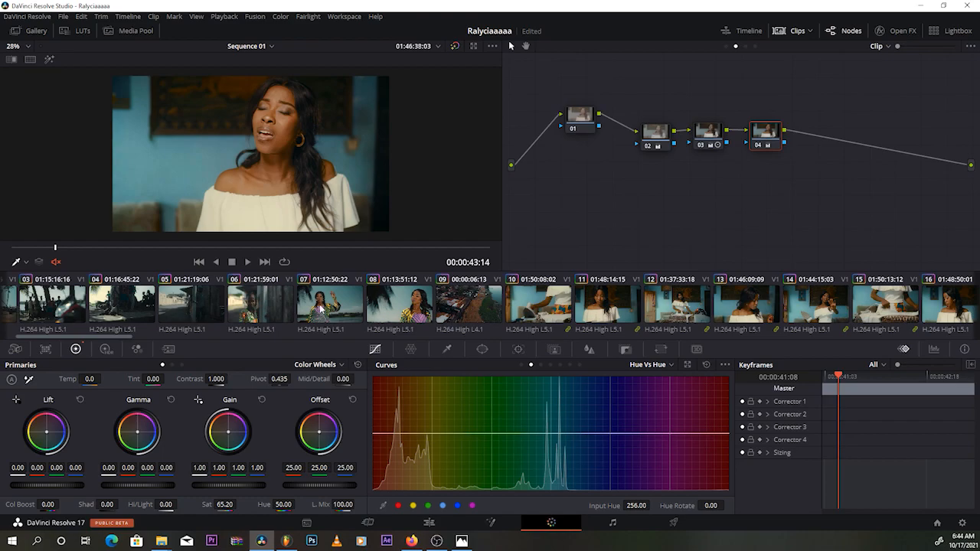
scroll(322, 309, "down", 2)
scroll(620, 320, "up", 5)
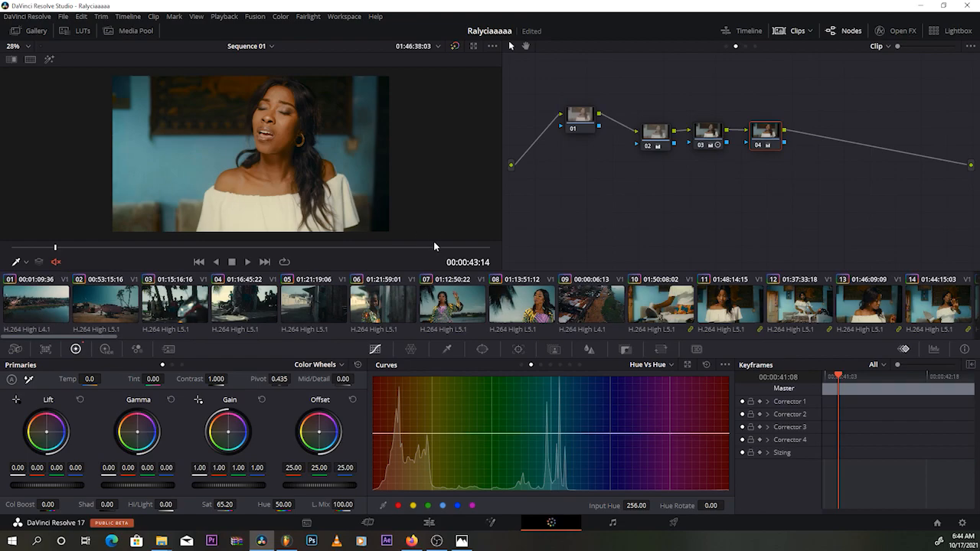
scroll(275, 314, "down", 10)
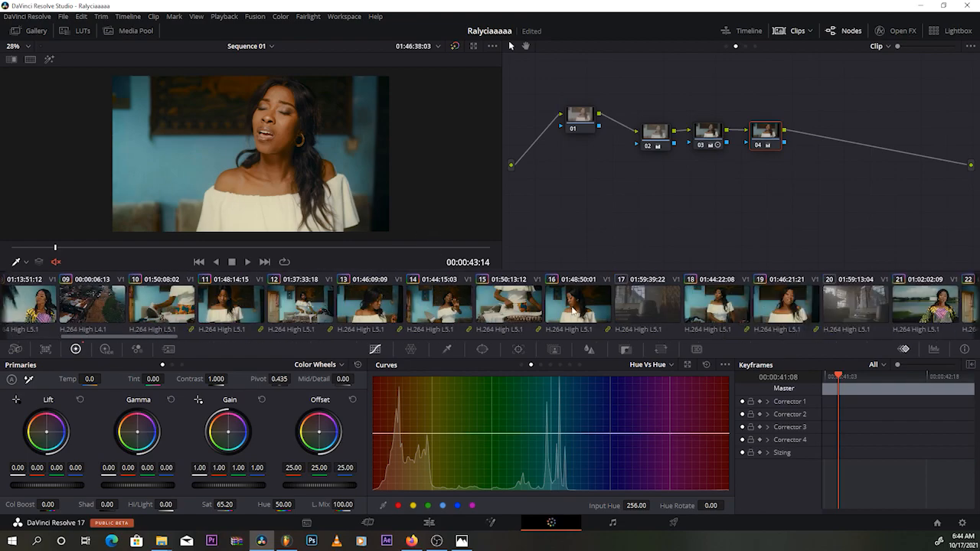
scroll(300, 312, "down", 10)
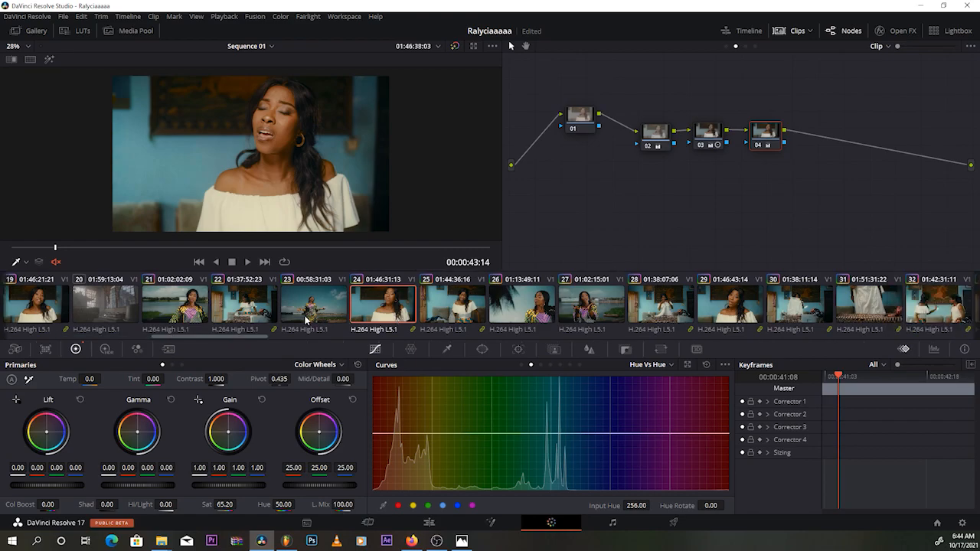
scroll(432, 324, "up", 3)
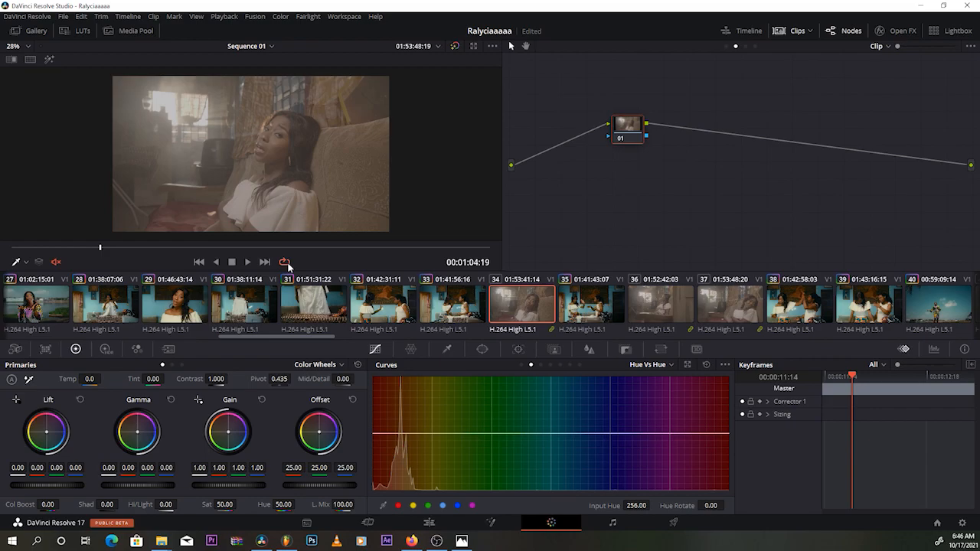
Step: Examine the clip-level and group post-clip node trees of clip 12, the graded ironing shot
scroll(136, 318, "up", 10)
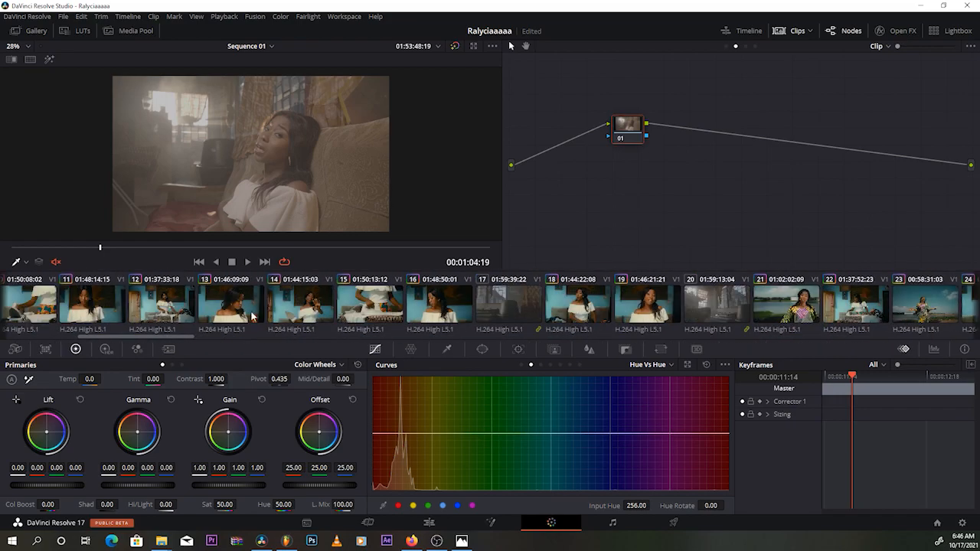
left_click(183, 306)
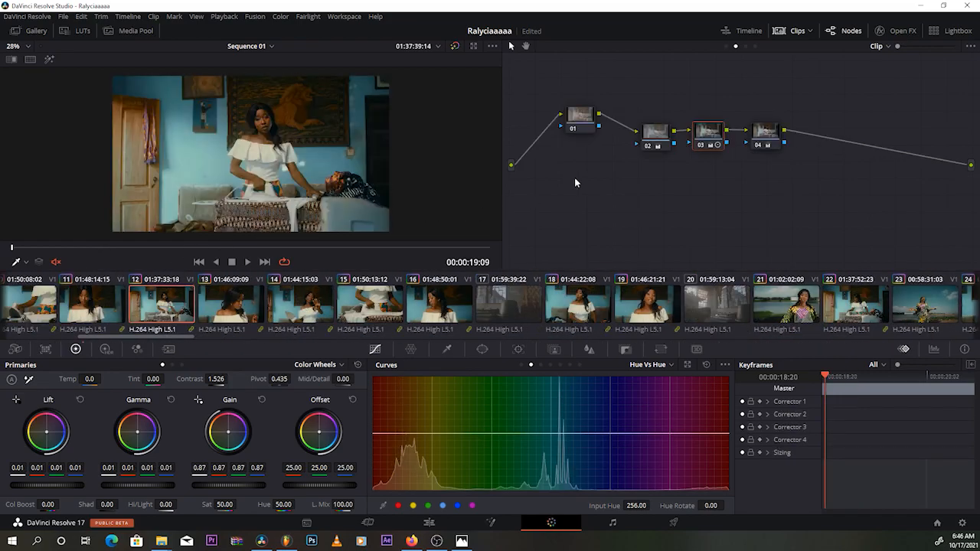
left_click(746, 46)
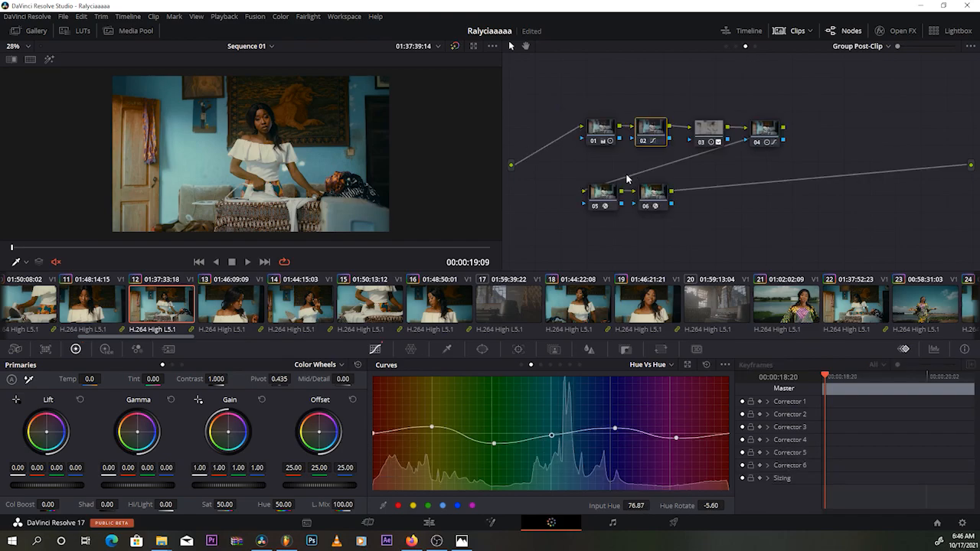
left_click(736, 47)
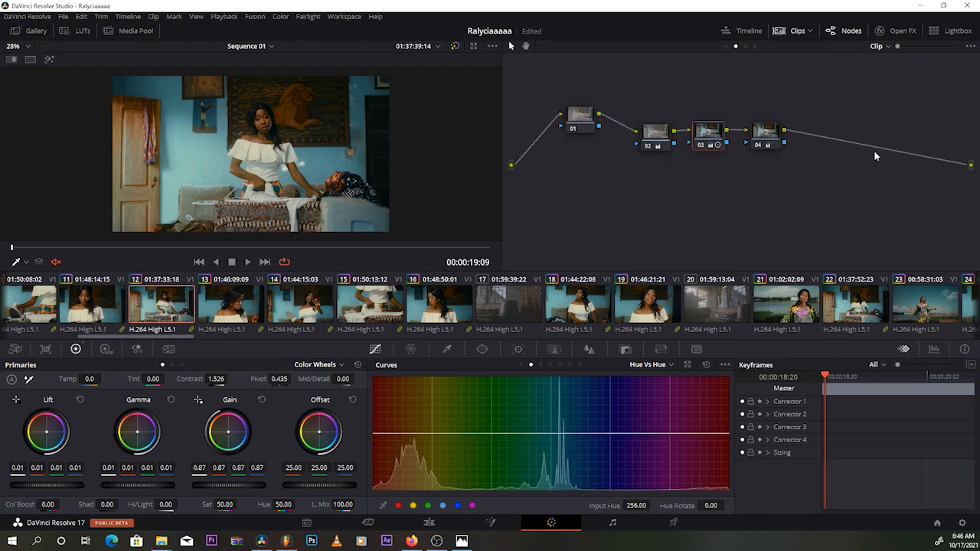
Step: Examine the clip-level and group post-clip node trees of clip 26, the graded palm tree portrait
scroll(490, 297, "down", 3)
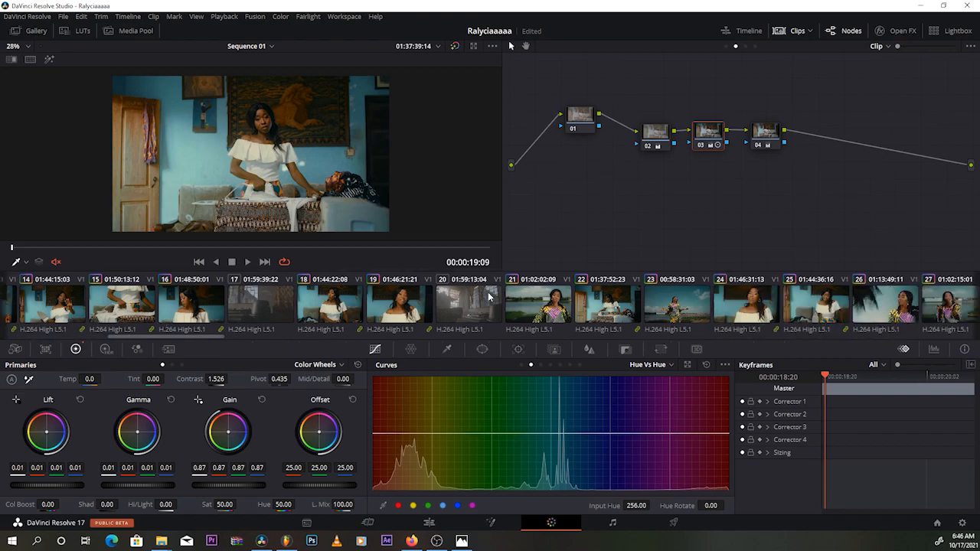
scroll(488, 297, "down", 6)
left_click(489, 298)
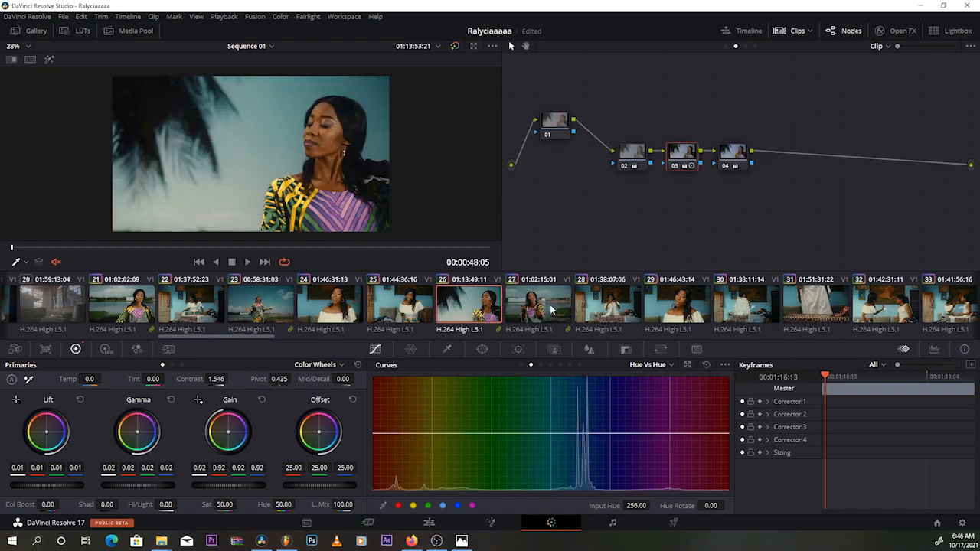
left_click(749, 48)
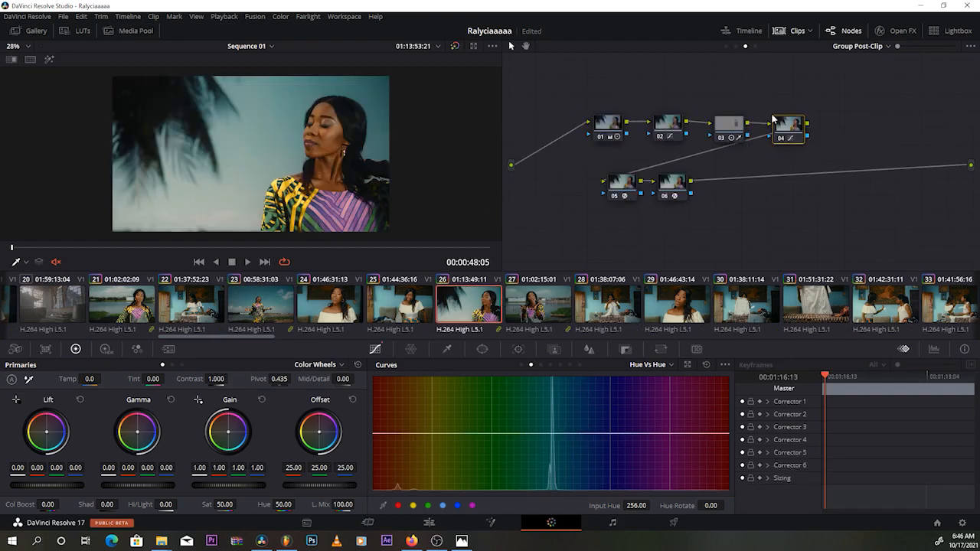
left_click(736, 46)
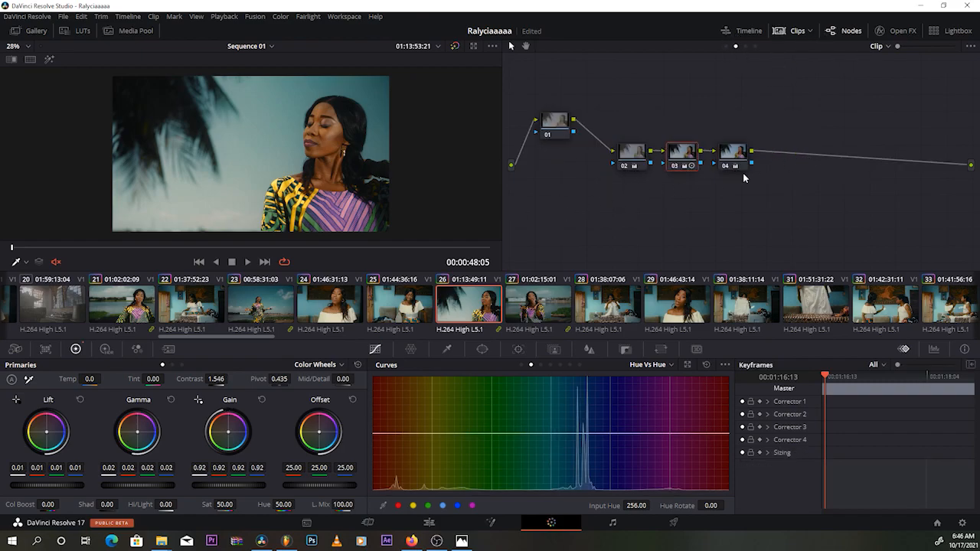
Step: Select the ungraded interior clips 34, 36, 37 and 41 together in the sequence
scroll(522, 314, "right", 3)
scroll(522, 314, "left", 3)
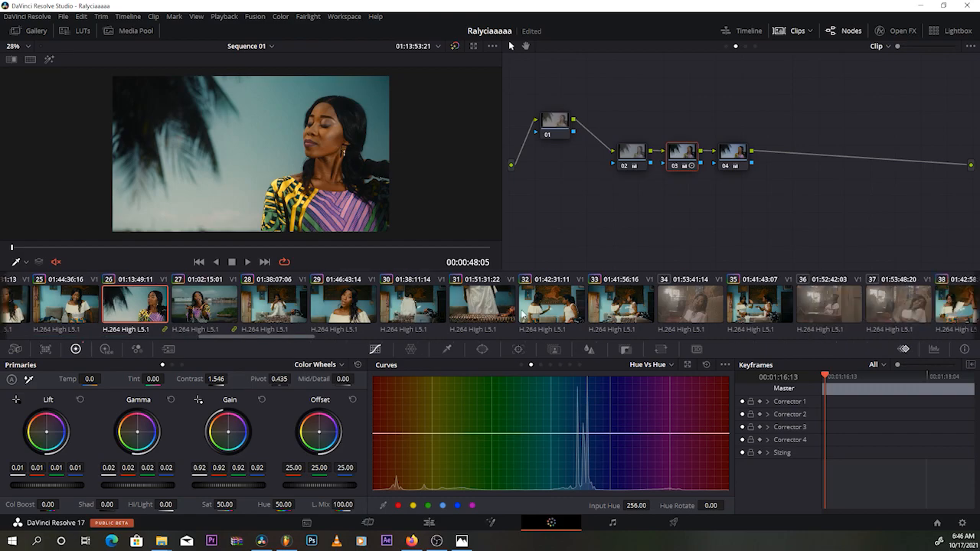
scroll(522, 314, "right", 3)
scroll(523, 314, "right", 3)
scroll(546, 317, "left", 1)
left_click(617, 310)
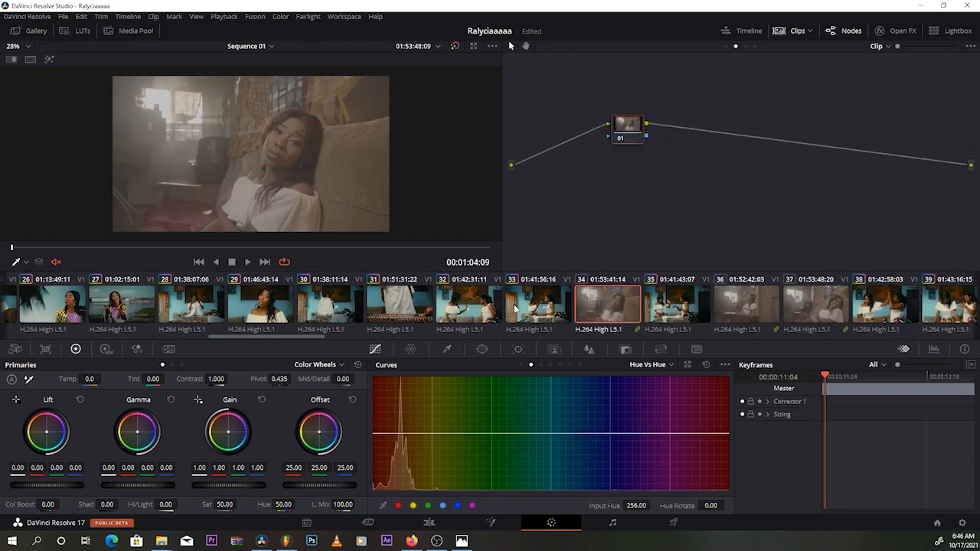
left_click(746, 303, "ctrl")
left_click(846, 317, "ctrl")
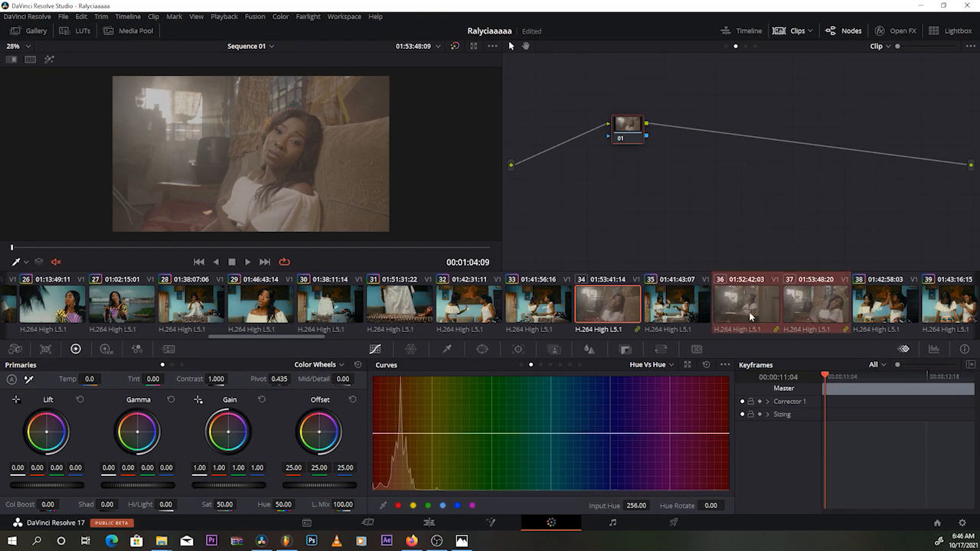
scroll(843, 314, "right", 3)
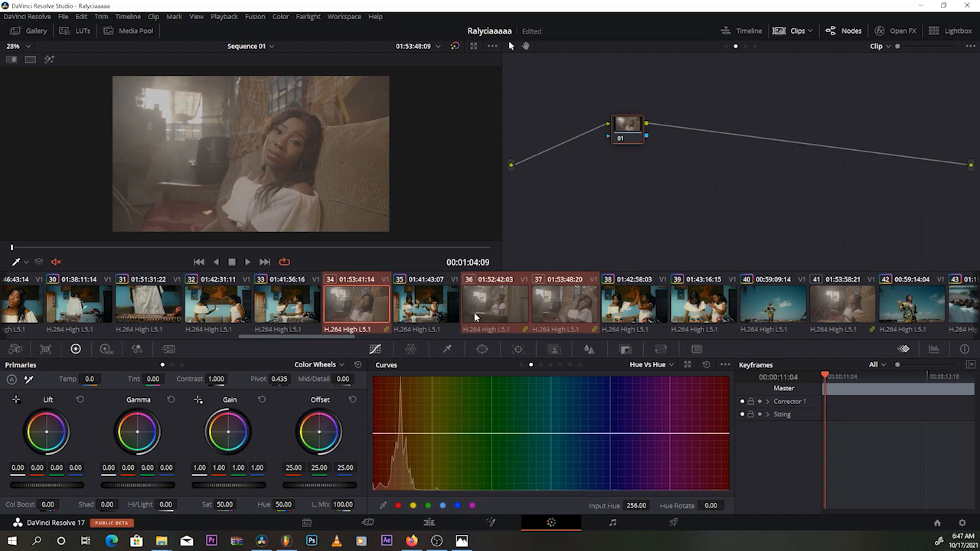
scroll(561, 314, "down", 10)
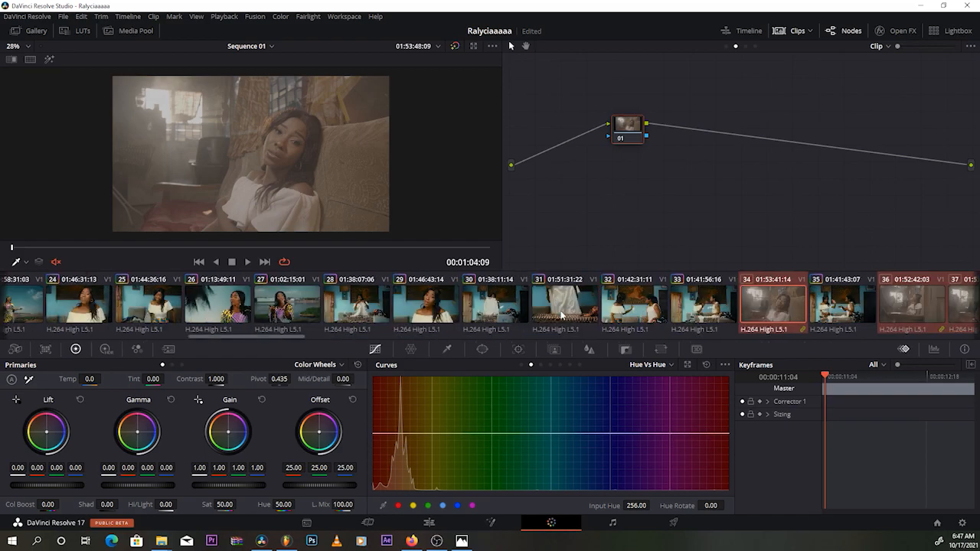
scroll(716, 305, "up", 8)
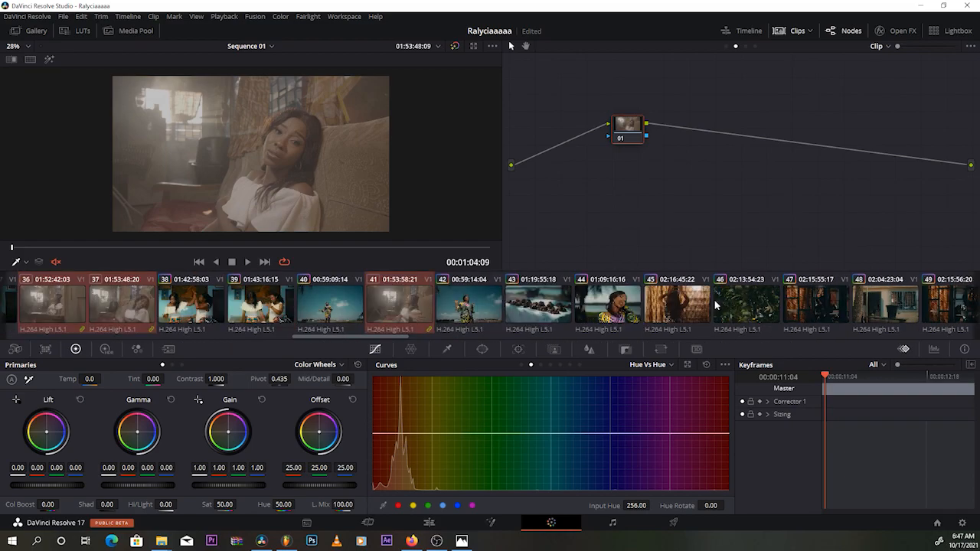
Step: Review the grouping commands for the selected clips and check the group post-clip nodes before returning to clip level
right_click(580, 306)
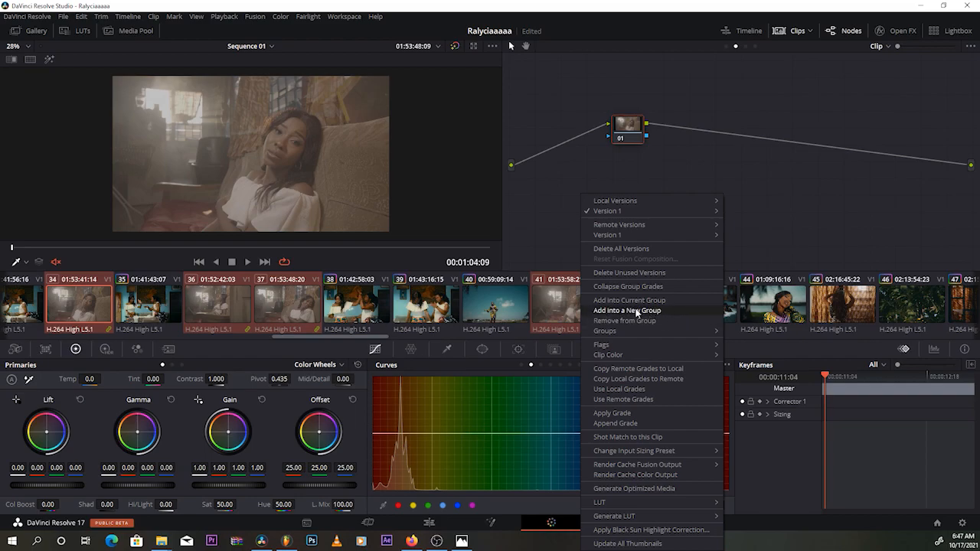
key("Escape")
scroll(268, 218, "up", 1)
scroll(291, 226, "down", 2)
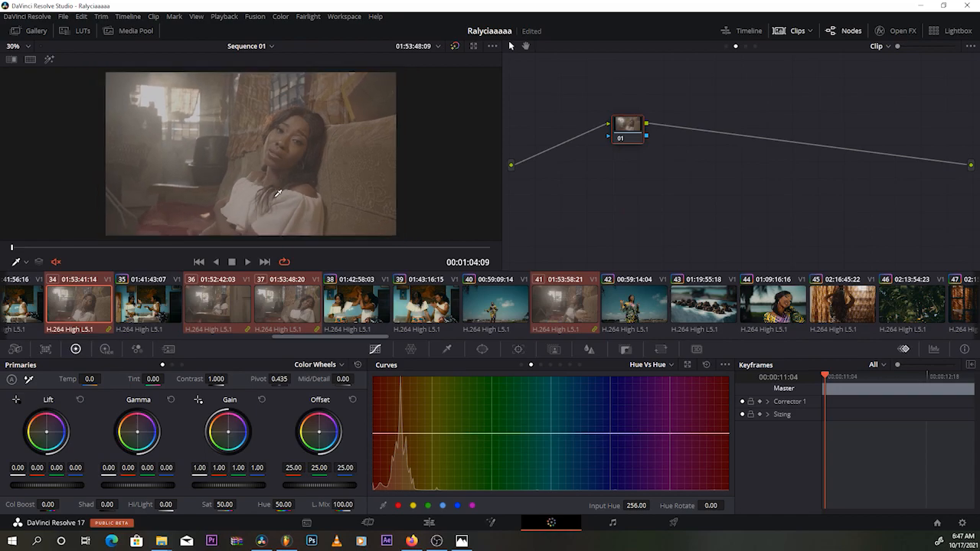
left_click_drag(85, 245, 3, 255)
left_click(746, 47)
left_click(736, 46)
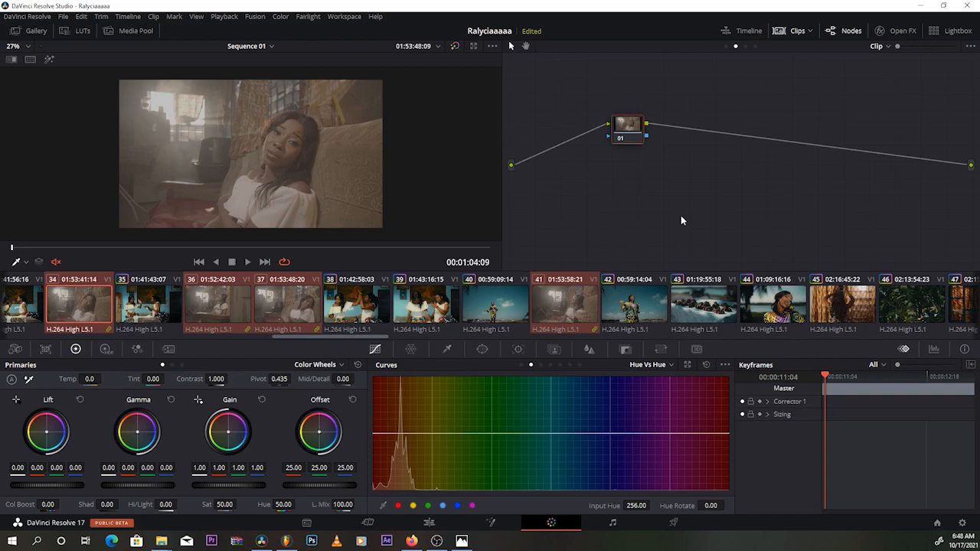
Step: Add three serial nodes after node 01 of clip 34 and label them Bal, Cont and ZAT
right_click(599, 134)
mouse_move(684, 188)
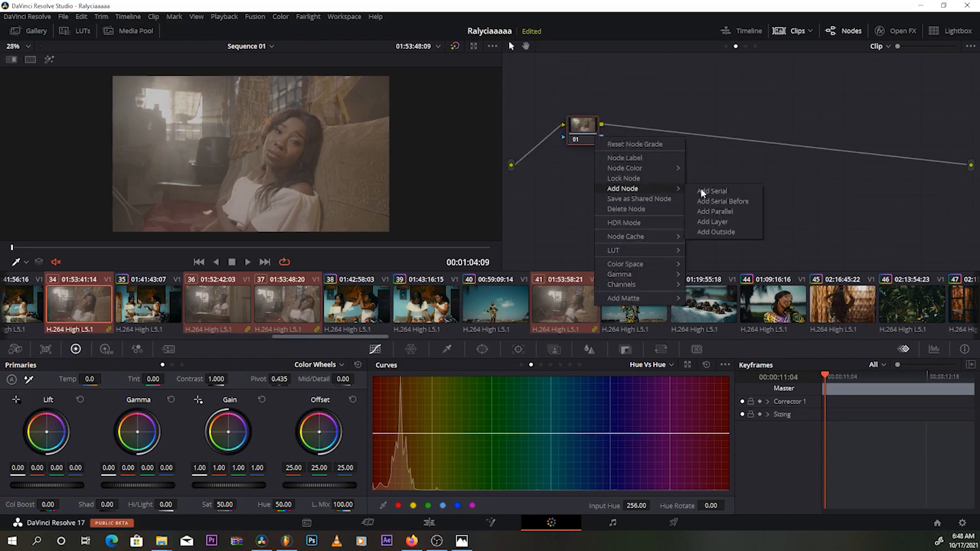
left_click(731, 191)
right_click(635, 135)
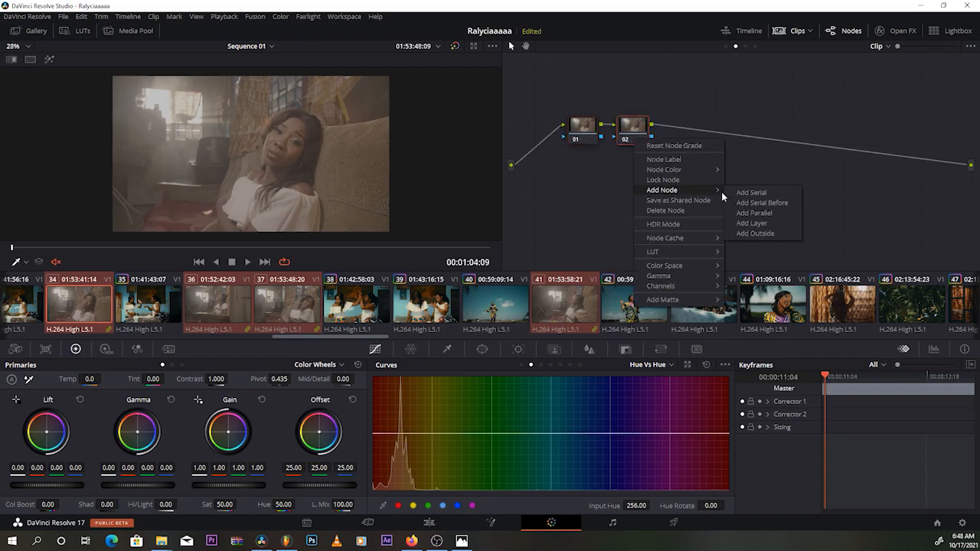
left_click(747, 191)
right_click(673, 132)
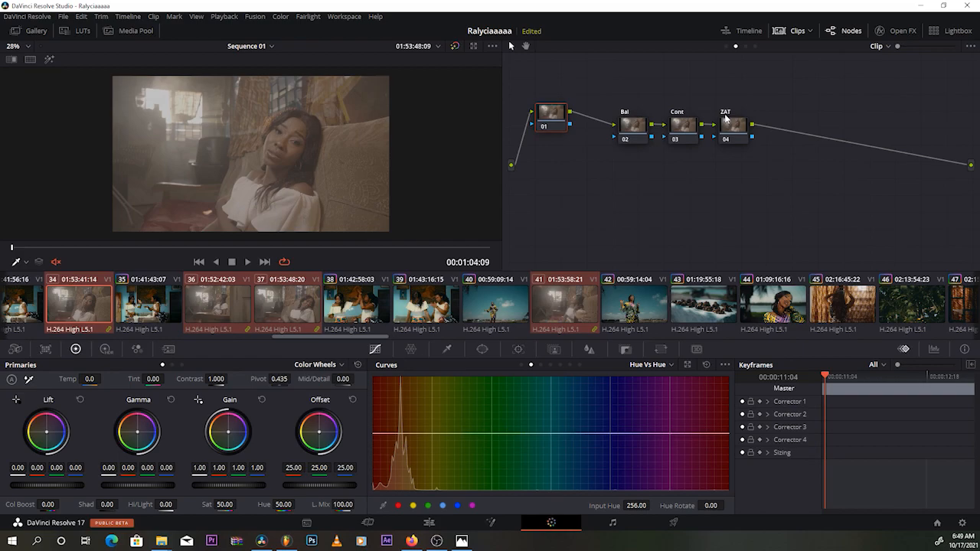
Step: Raise the contrast to 1.360 on the Cont node of clip 34
left_click(683, 124)
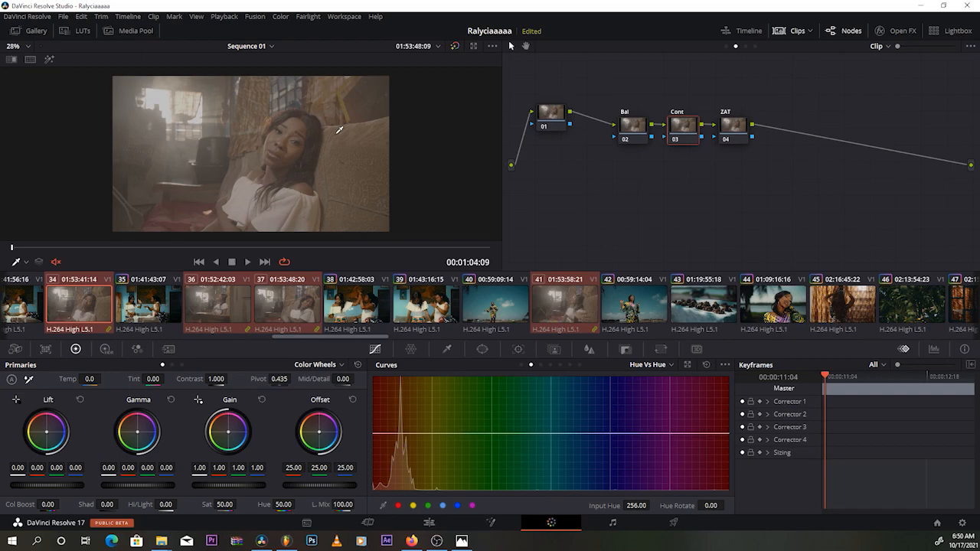
scroll(340, 131, "down", 1)
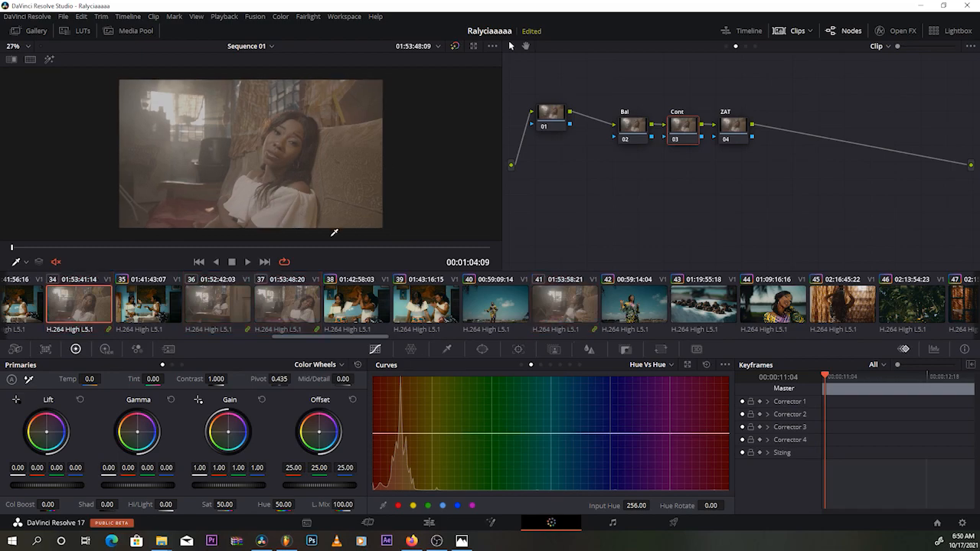
scroll(320, 162, "down", 1)
scroll(320, 162, "up", 1)
left_click_drag(216, 378, 228, 378)
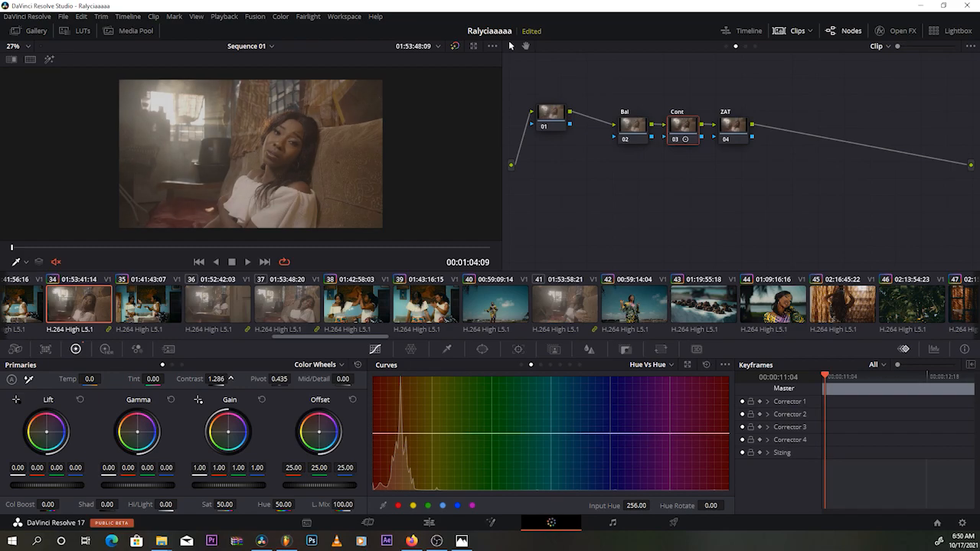
left_click_drag(229, 378, 231, 379)
Step: Turn on the video scopes and place the waveform window over the keyframes area
left_click(346, 16)
left_click(279, 16)
mouse_move(346, 17)
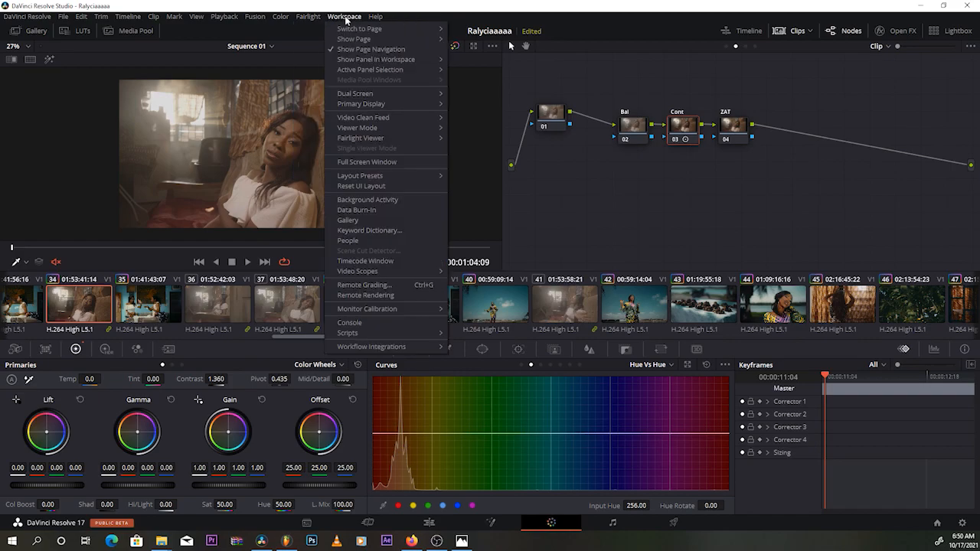
mouse_move(375, 282)
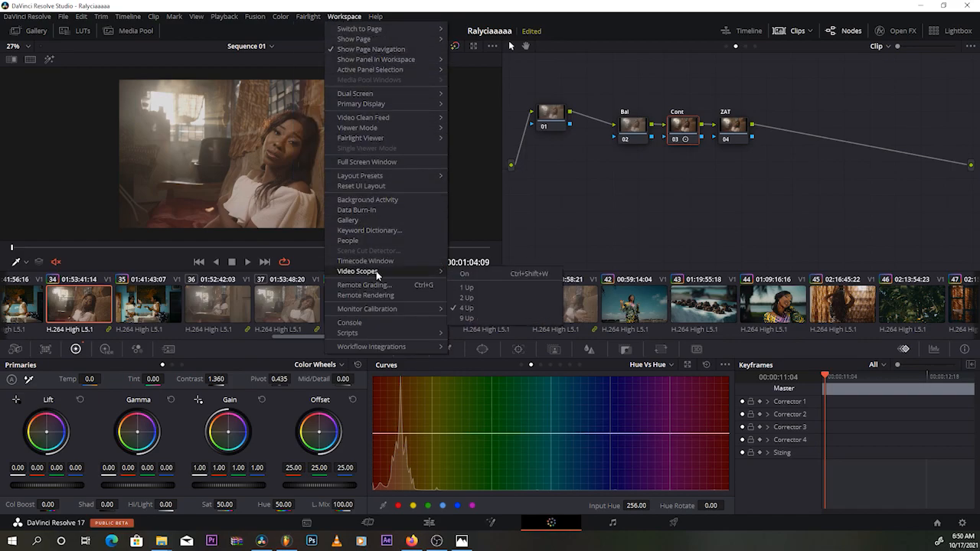
left_click(483, 276)
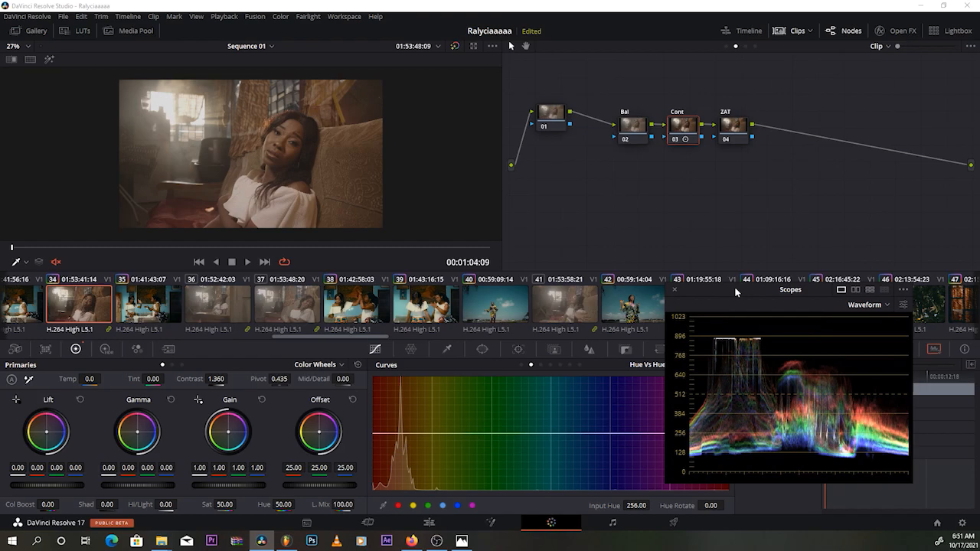
left_click_drag(730, 290, 797, 336)
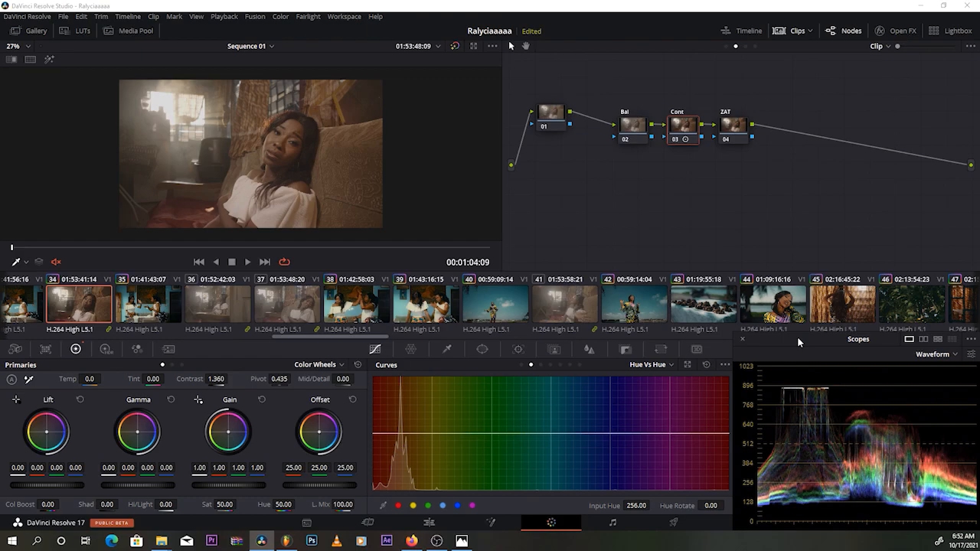
left_click_drag(798, 336, 768, 328)
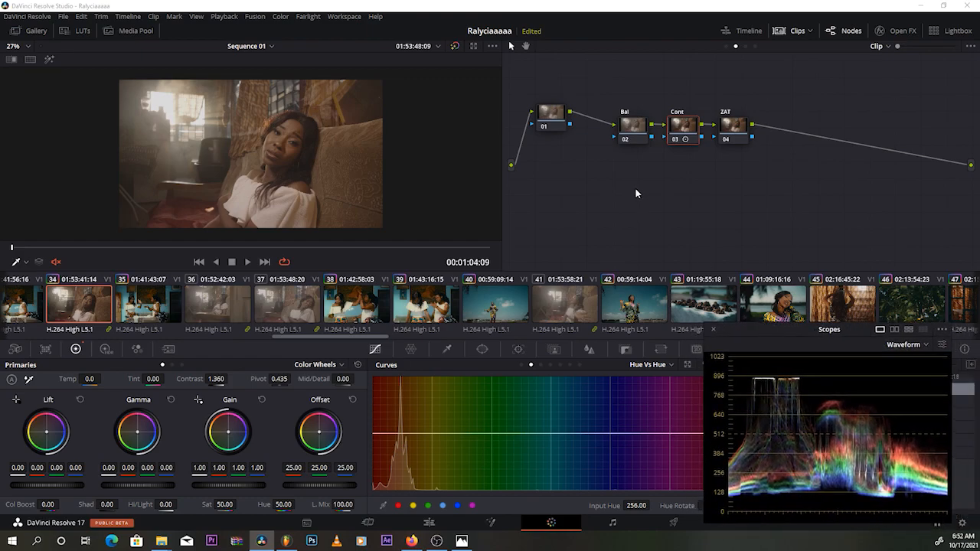
Step: Increase the Cont node's contrast to 1.576 and enlarge the viewer image to 36%
left_click_drag(220, 378, 256, 378)
scroll(320, 165, "up", 2)
scroll(320, 165, "up", 1)
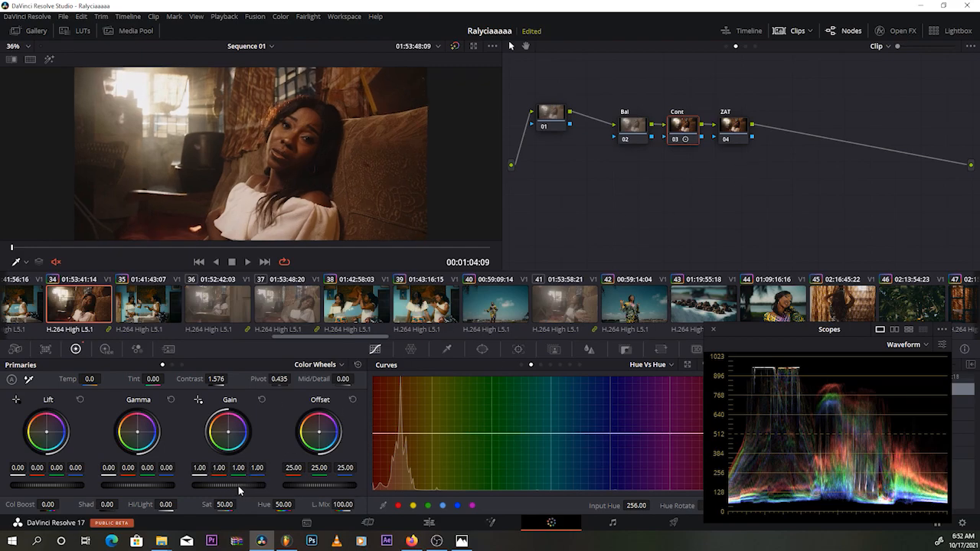
Step: Lower the Cont node's gain to 0.99 and raise its lift to 0.02
left_click_drag(242, 488, 233, 487)
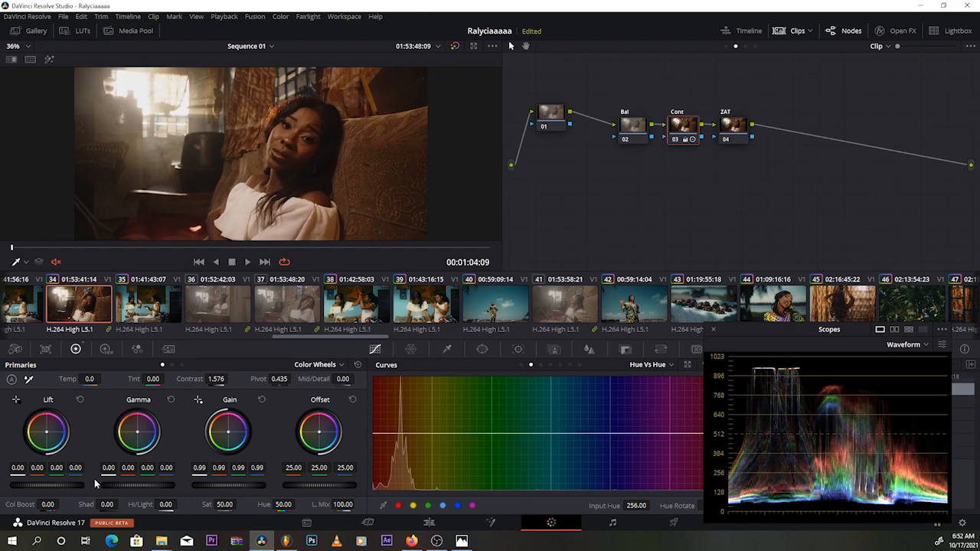
left_click_drag(39, 487, 46, 487)
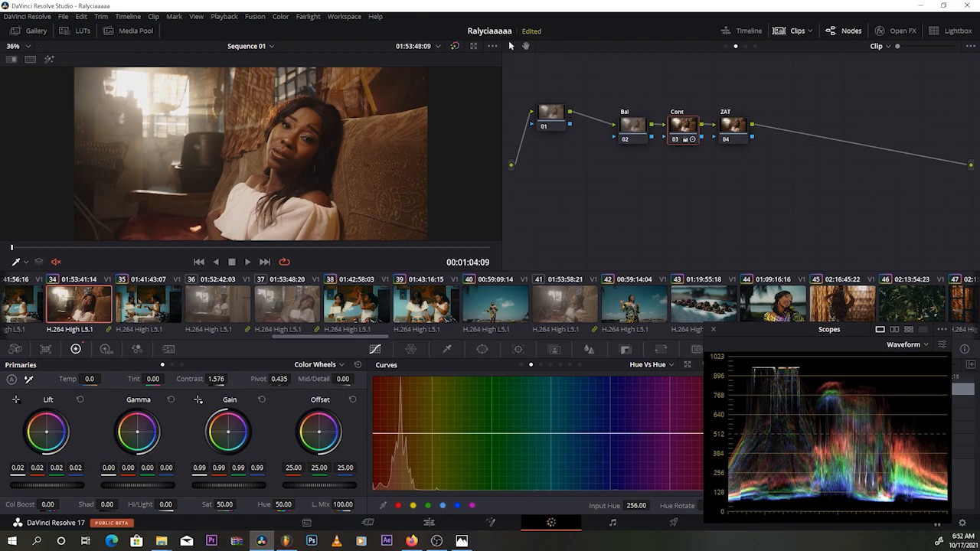
Step: Set the Cont node's lift to 0.03, gamma to 0.01 and gain to 0.94, and review clip 34 full screen
left_click_drag(46, 487, 49, 487)
left_click_drag(229, 485, 225, 485)
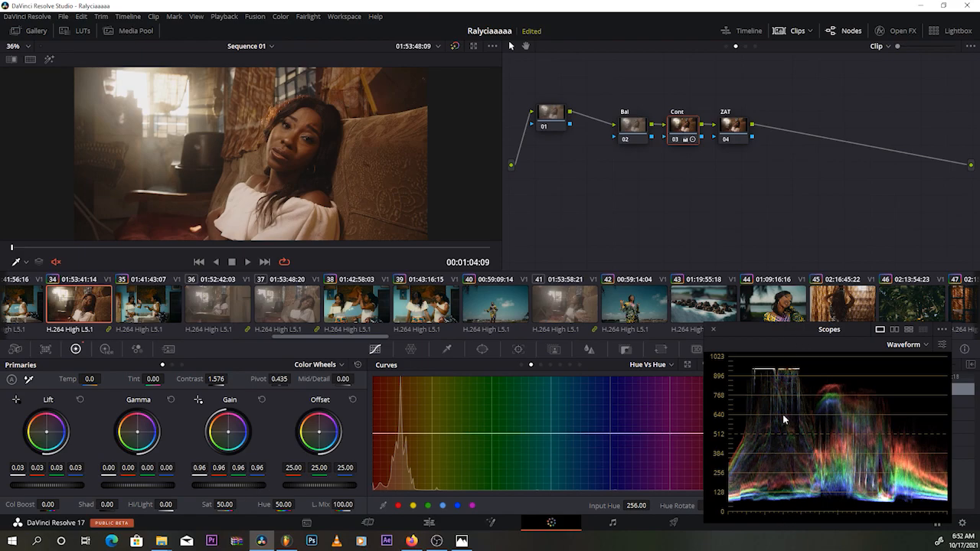
left_click_drag(228, 486, 226, 486)
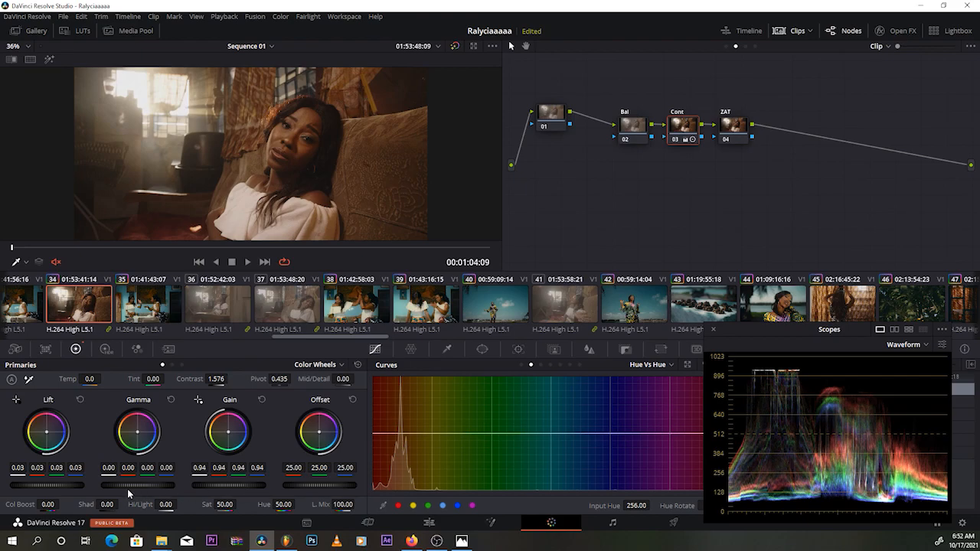
left_click_drag(138, 485, 140, 485)
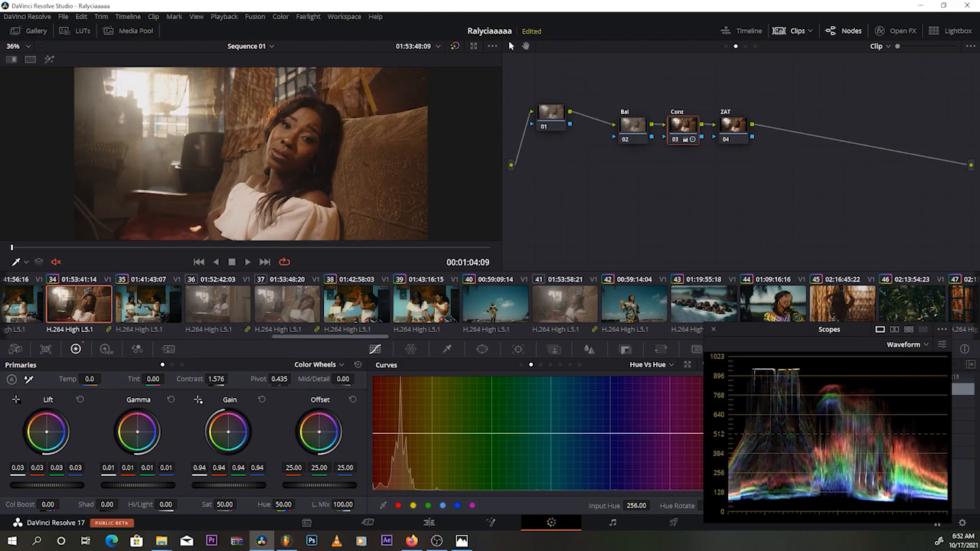
left_click_drag(47, 486, 45, 486)
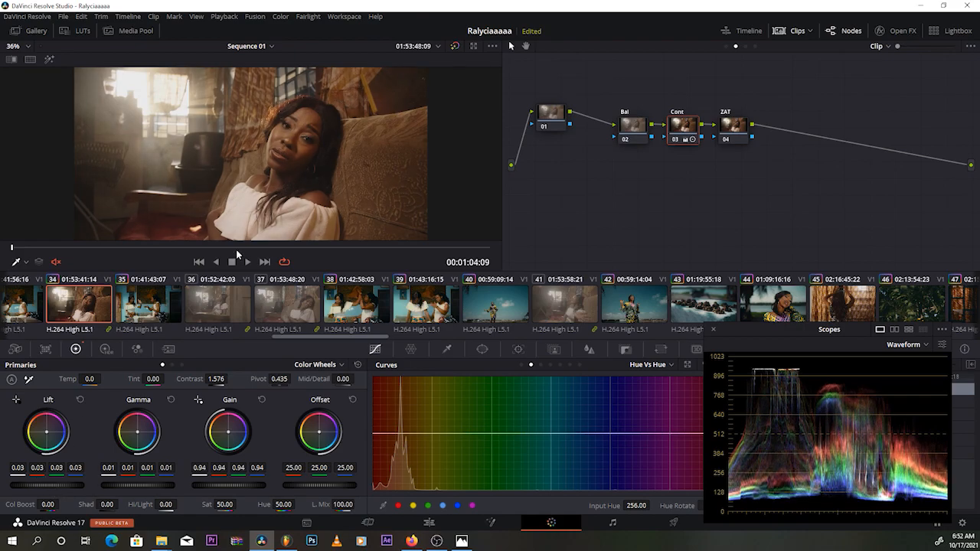
scroll(261, 239, "down", 3)
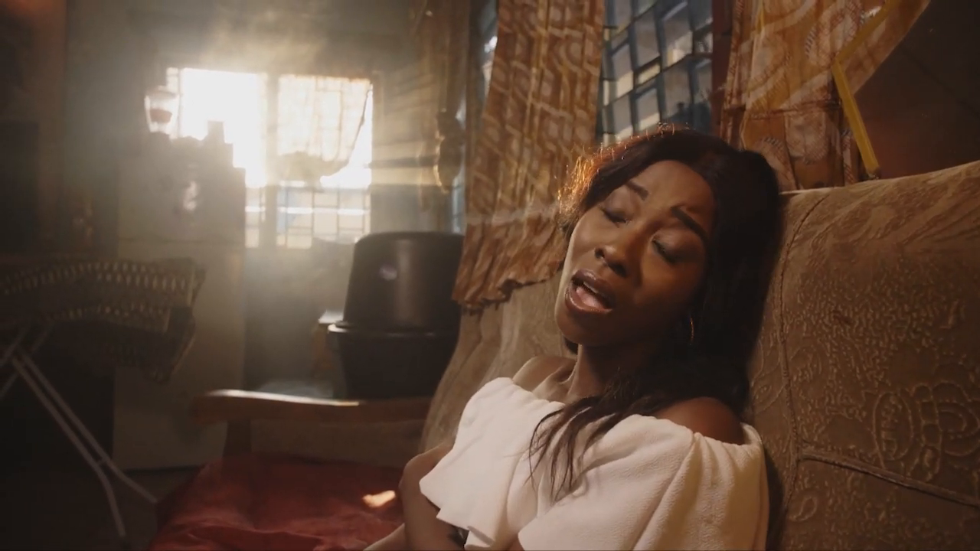
mouse_move(445, 270)
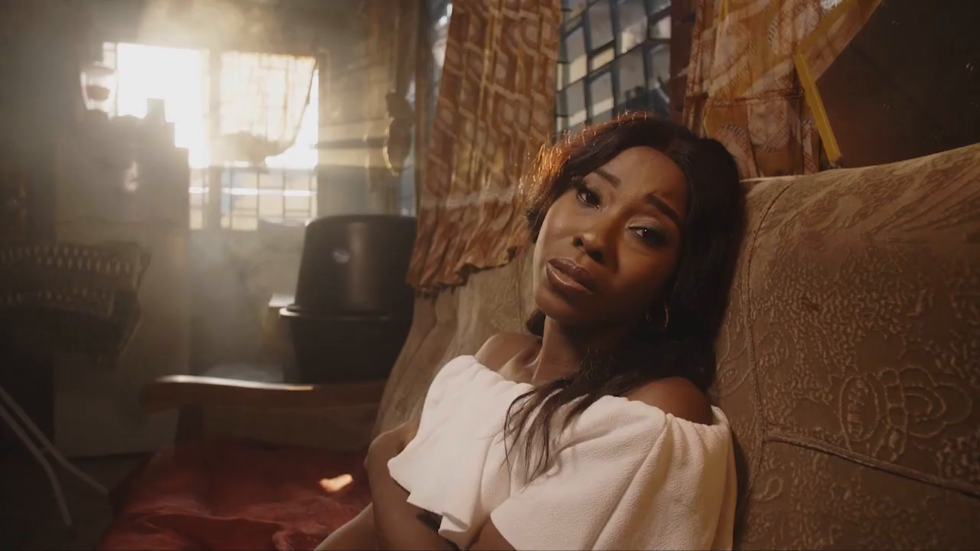
key("Escape")
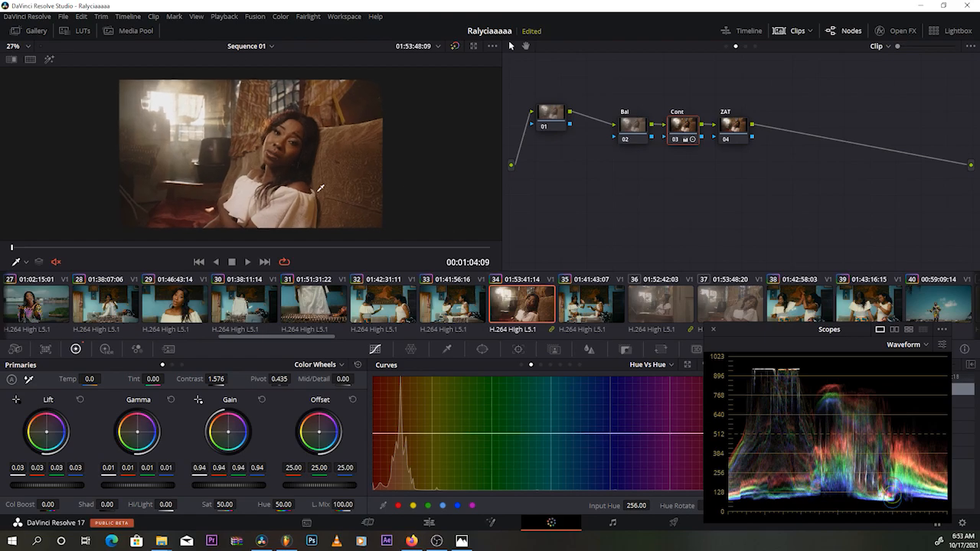
Step: White-balance clip 34 on the Bal node by sampling the woman's white top
left_click(732, 132)
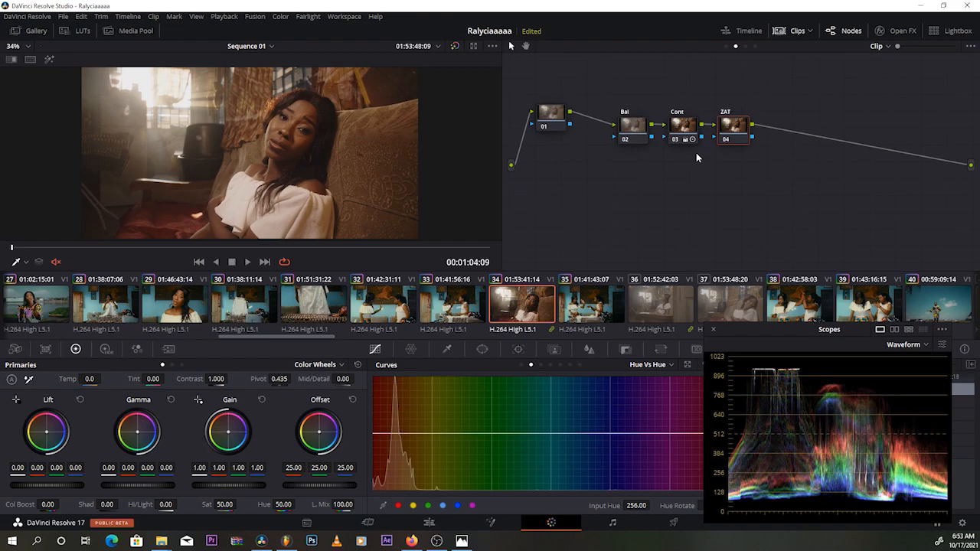
left_click(633, 125)
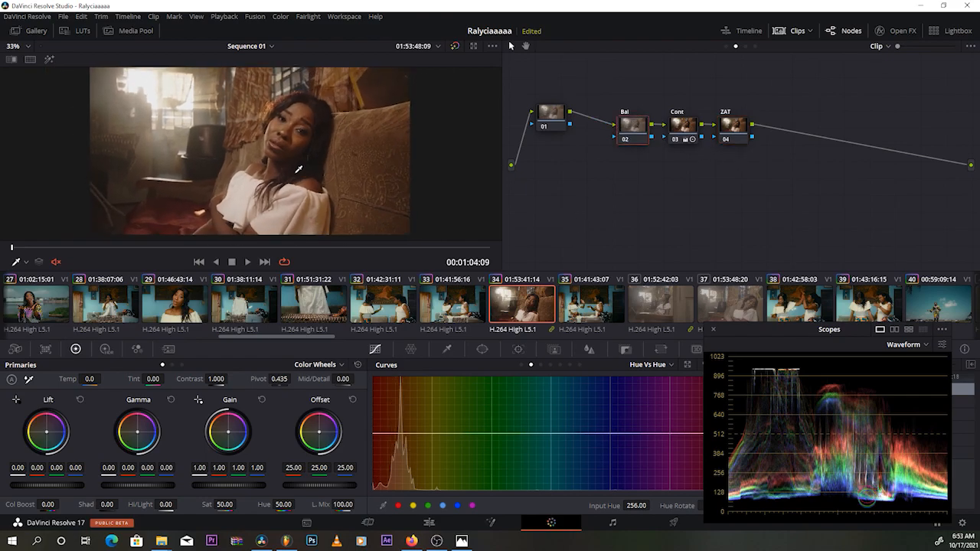
scroll(299, 169, "up", 3)
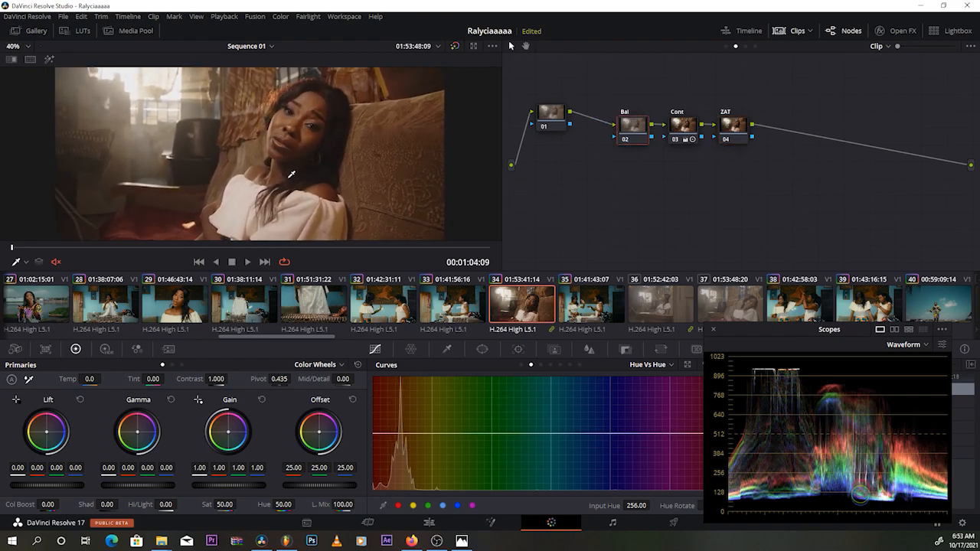
scroll(291, 174, "up", 1)
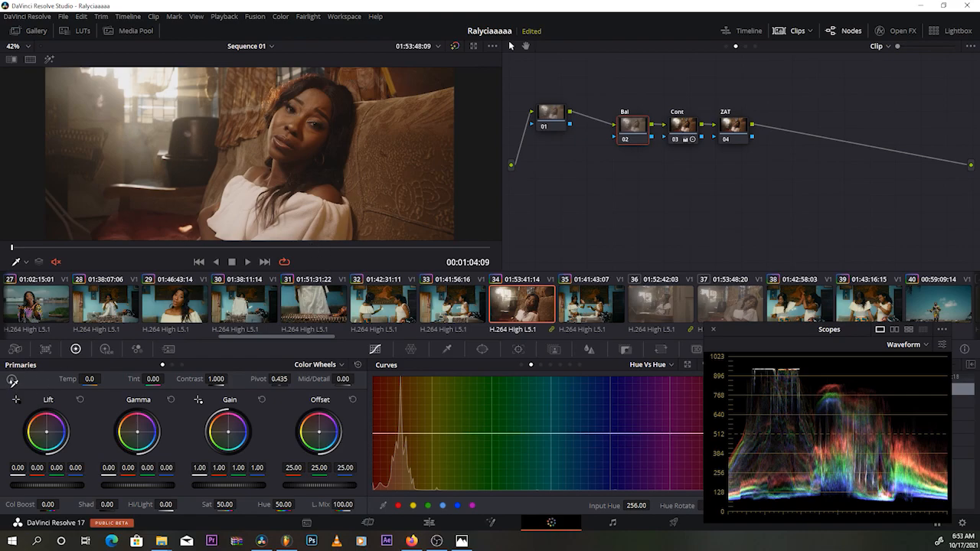
left_click(241, 215)
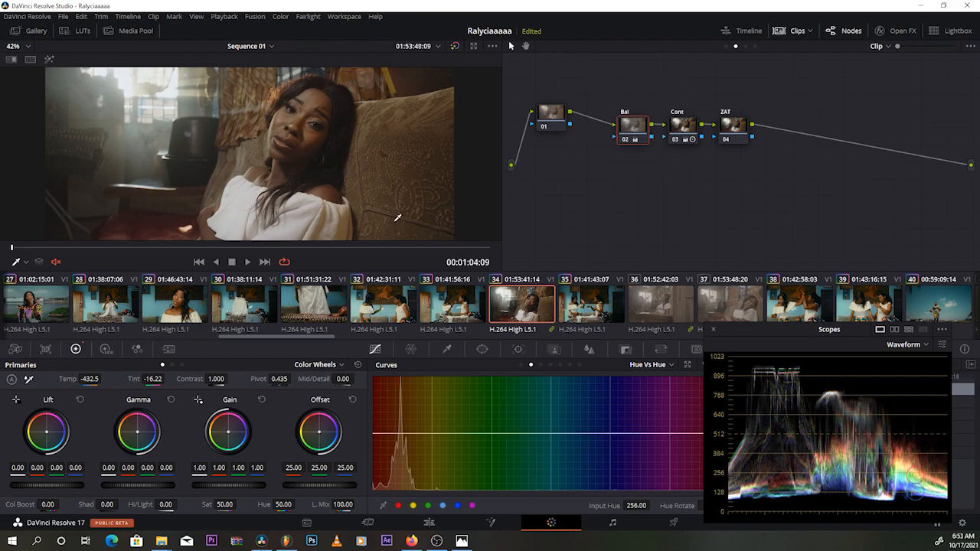
scroll(395, 219, "down", 2)
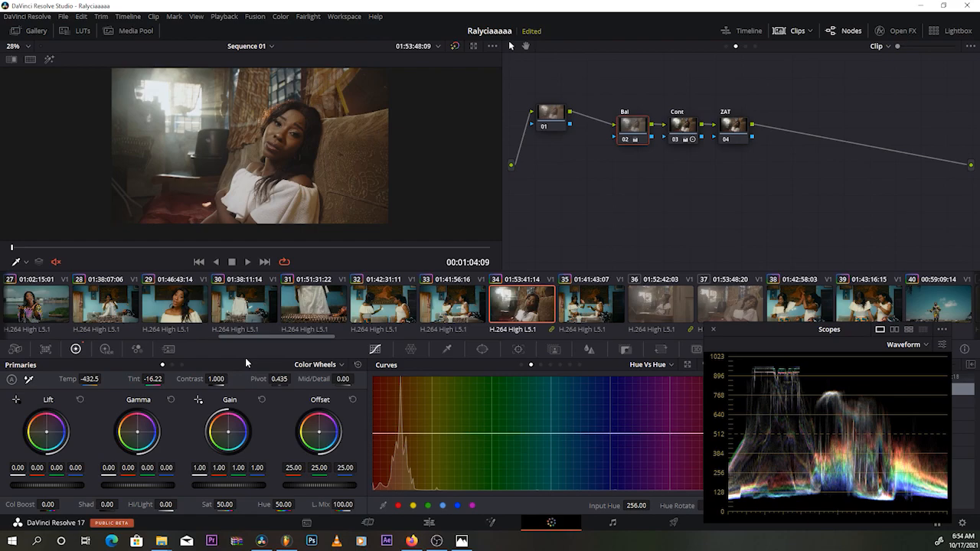
scroll(271, 201, "up", 6)
scroll(271, 200, "down", 1)
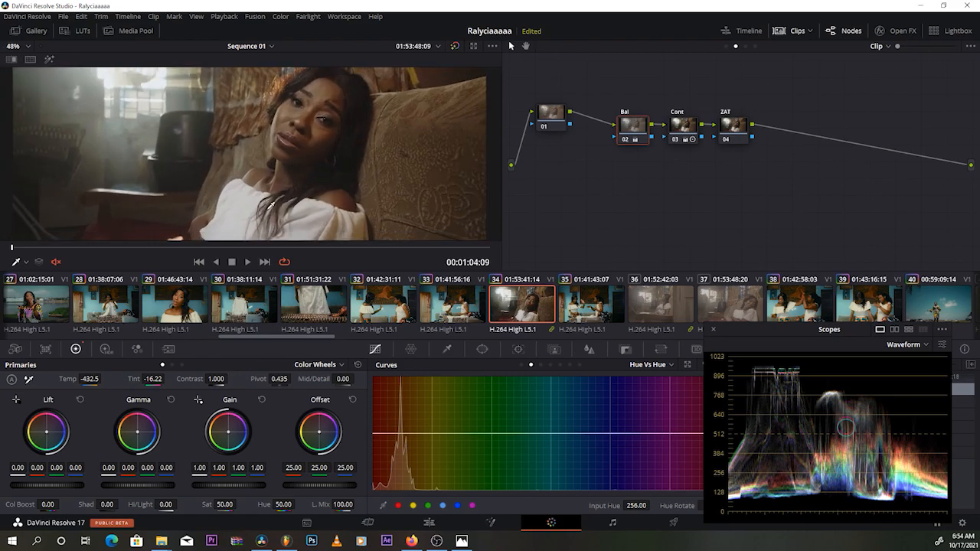
scroll(247, 186, "down", 2)
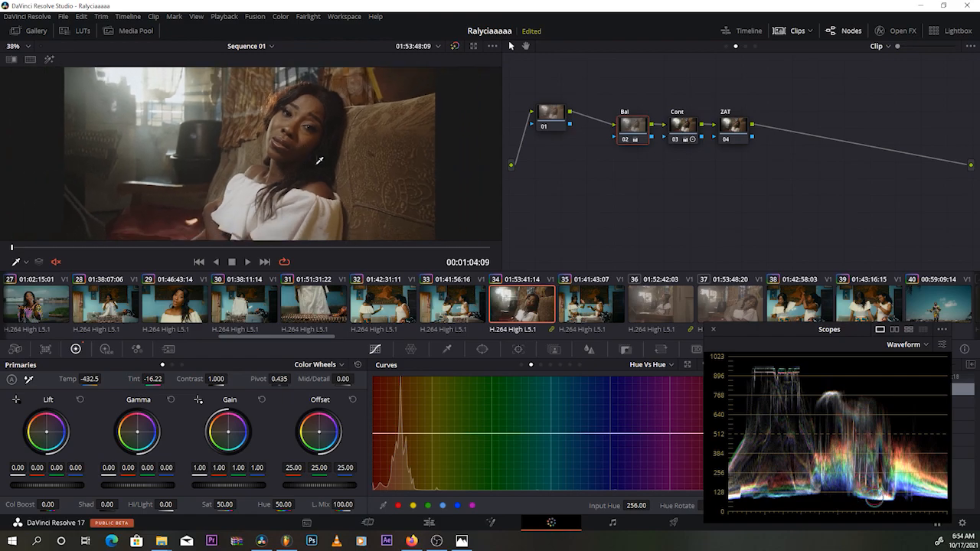
Step: Raise the ZAT node's saturation to 75.40 with the scope switched to the vectorscope, and check the look along clip 34
left_click(722, 130)
scroll(253, 191, "down", 2)
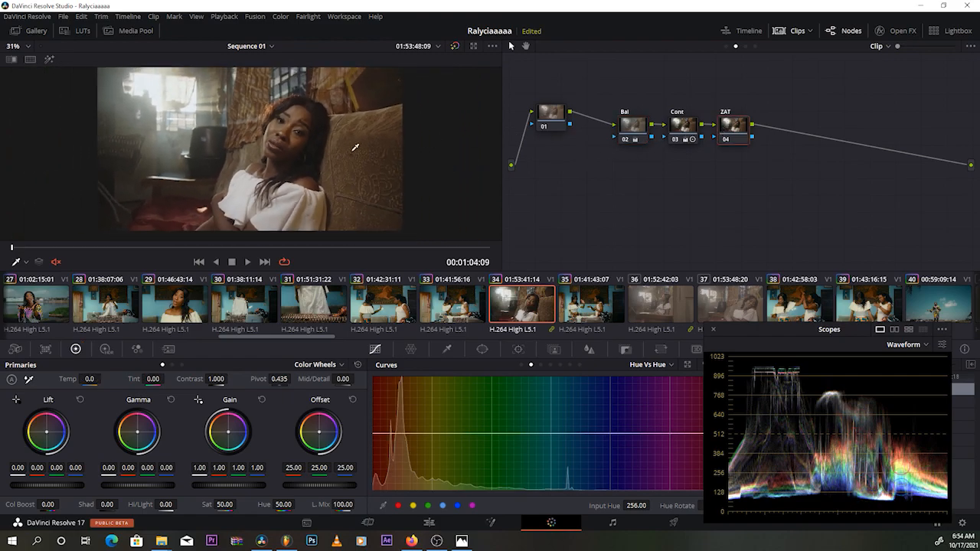
left_click_drag(226, 504, 239, 504)
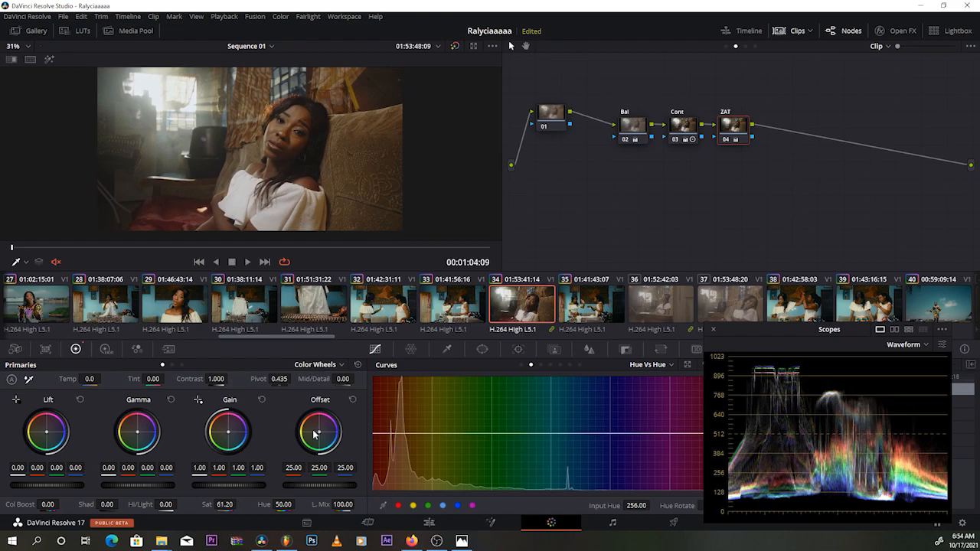
left_click(925, 347)
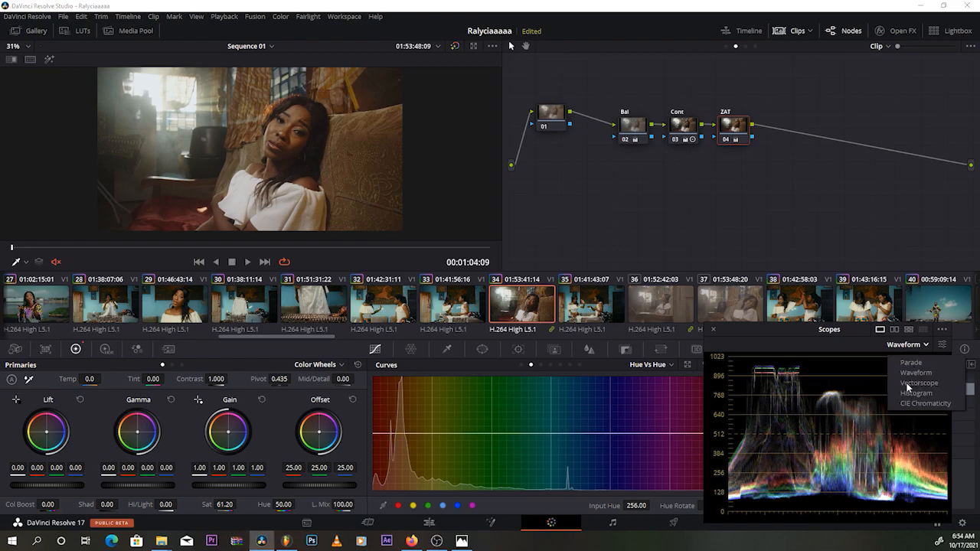
left_click(919, 383)
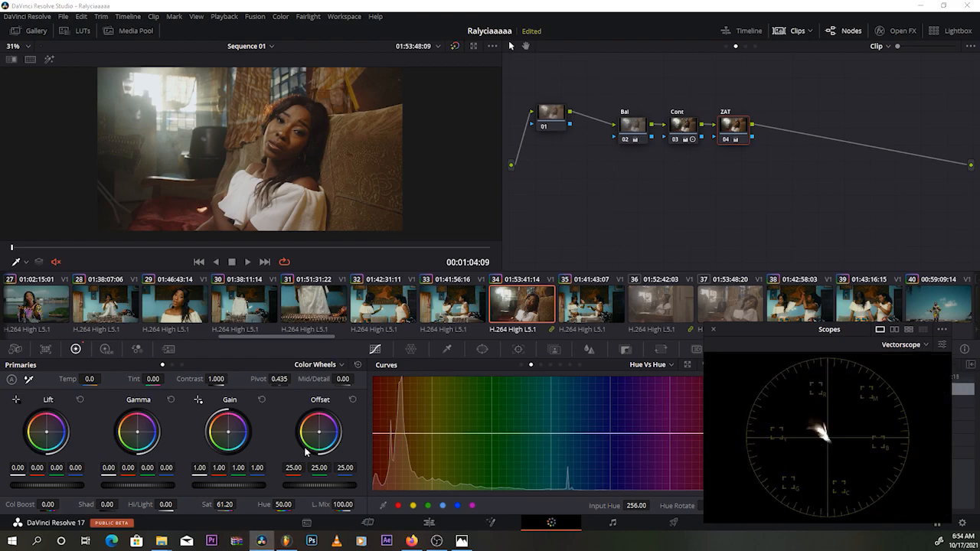
left_click_drag(235, 503, 229, 504)
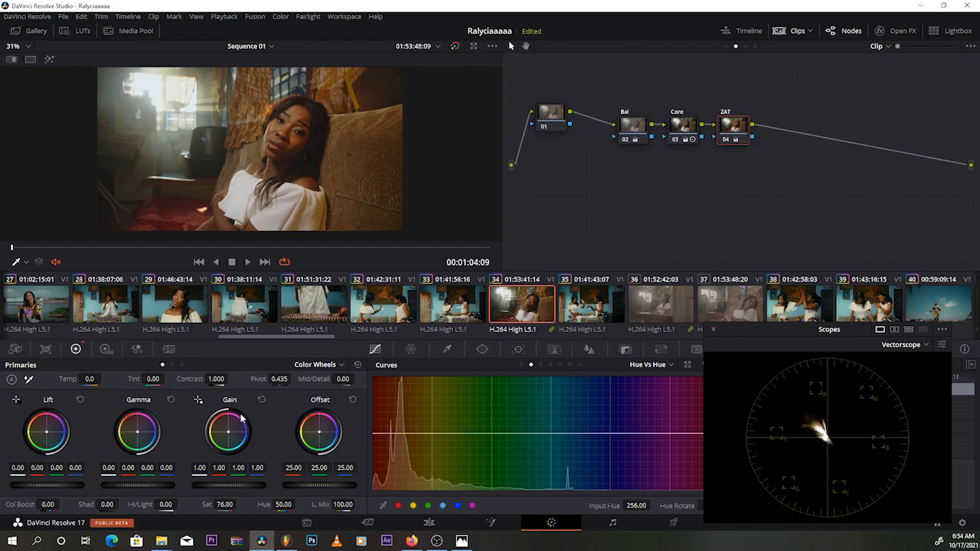
left_click_drag(230, 504, 230, 505)
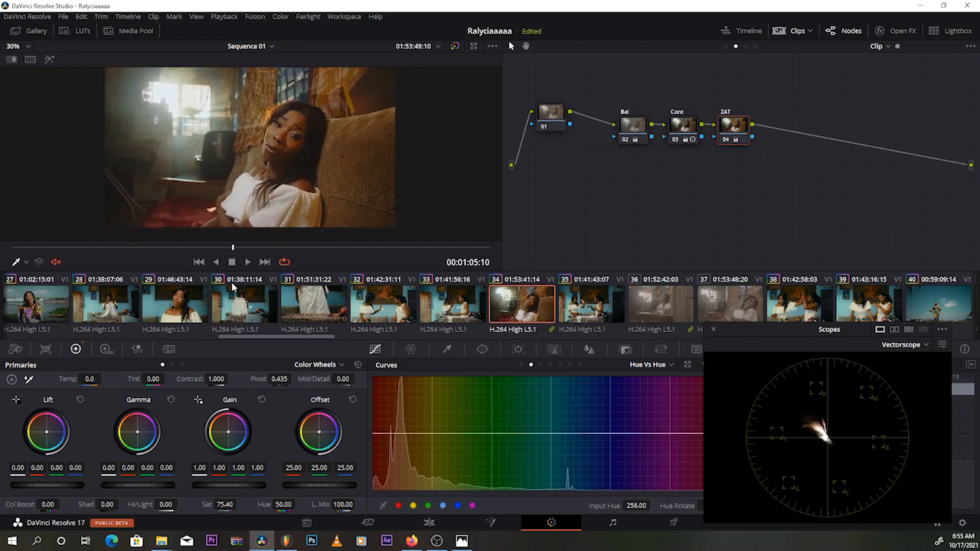
scroll(386, 182, "down", 2)
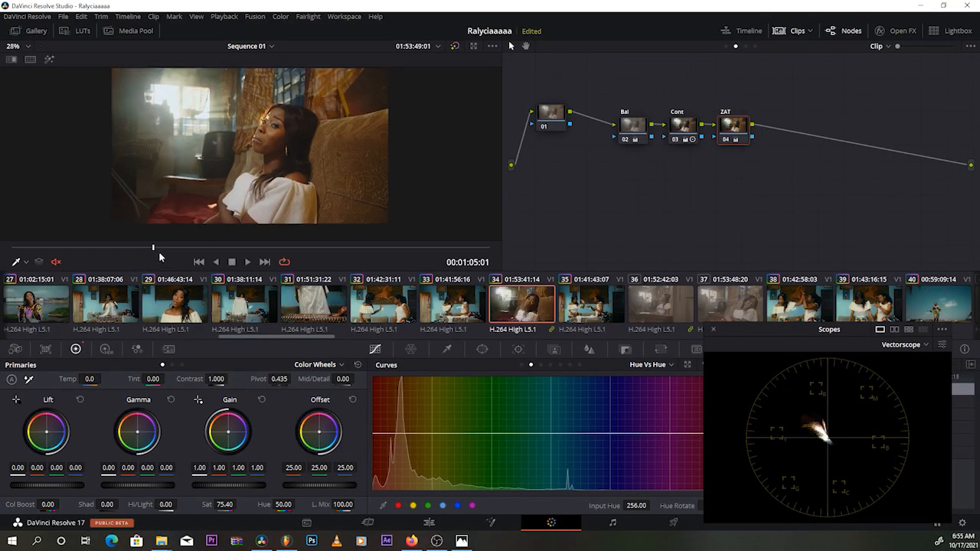
left_click_drag(160, 258, 291, 255)
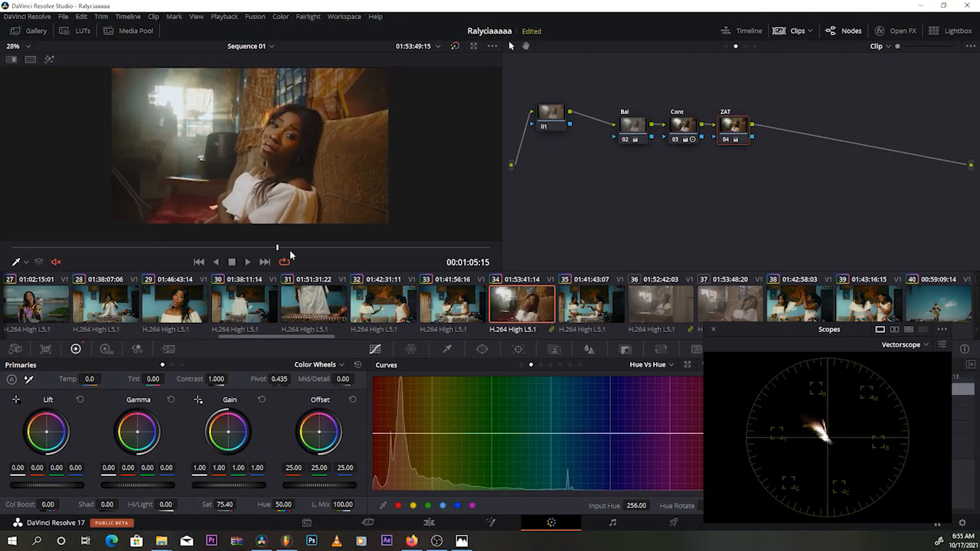
Step: Copy the finished grade from clip 34 onto clip 36 and scrub through the result
left_click(682, 309)
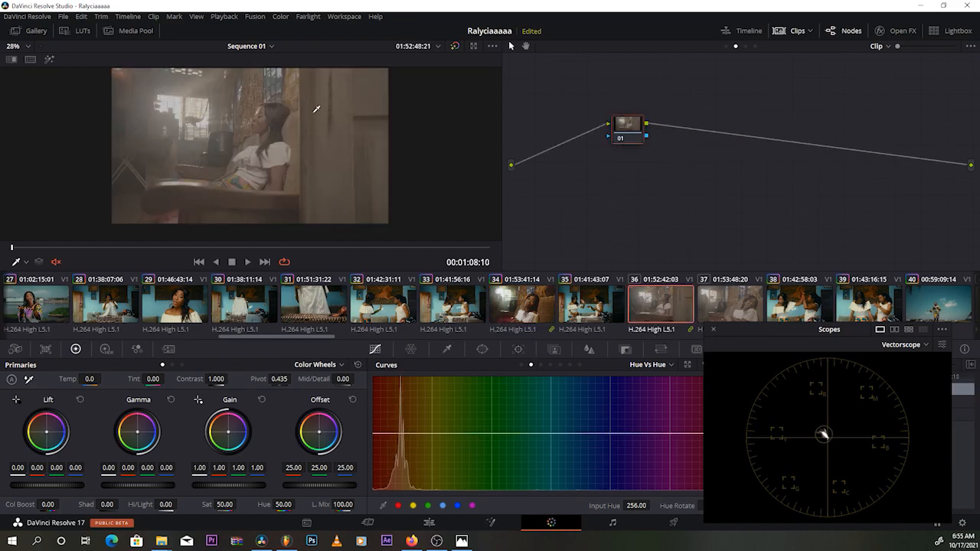
scroll(311, 104, "up", 1)
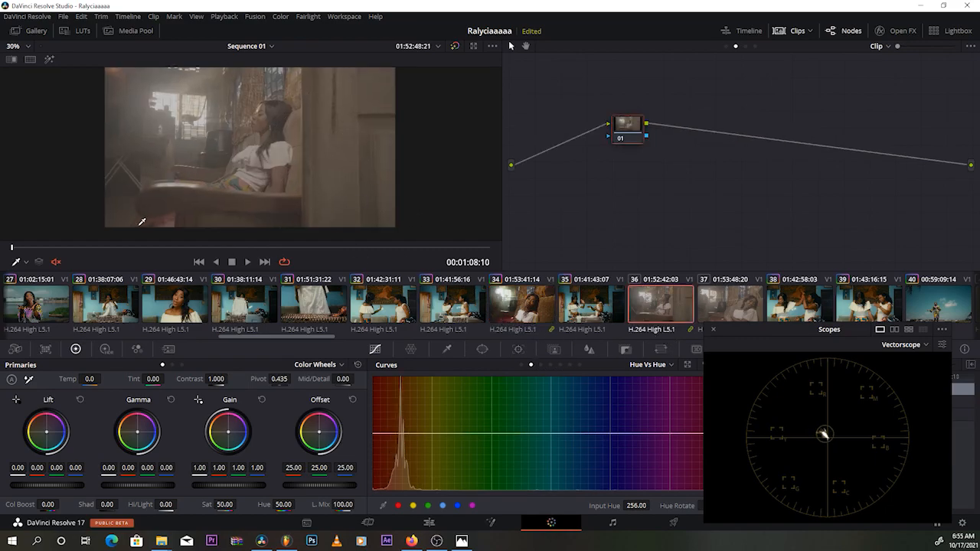
left_click_drag(136, 248, 329, 247)
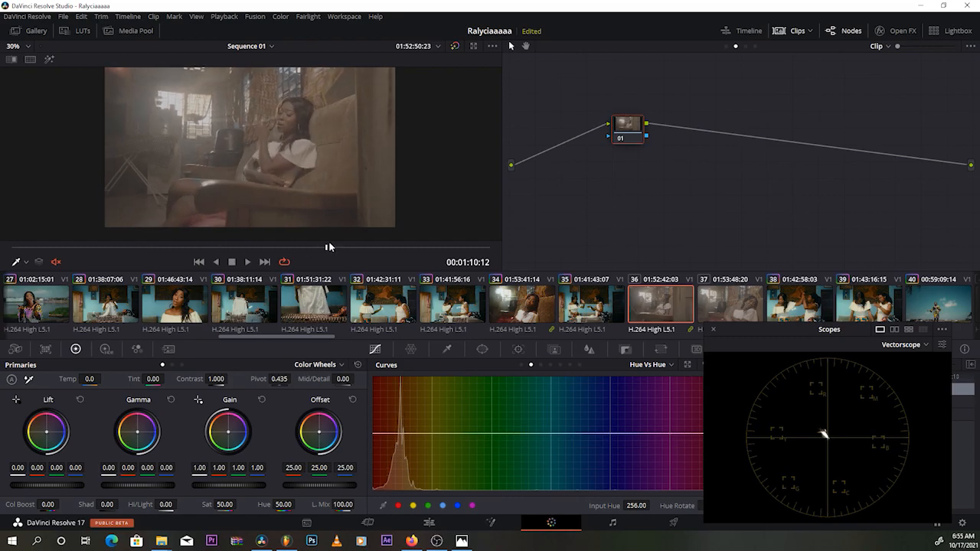
left_click(507, 310)
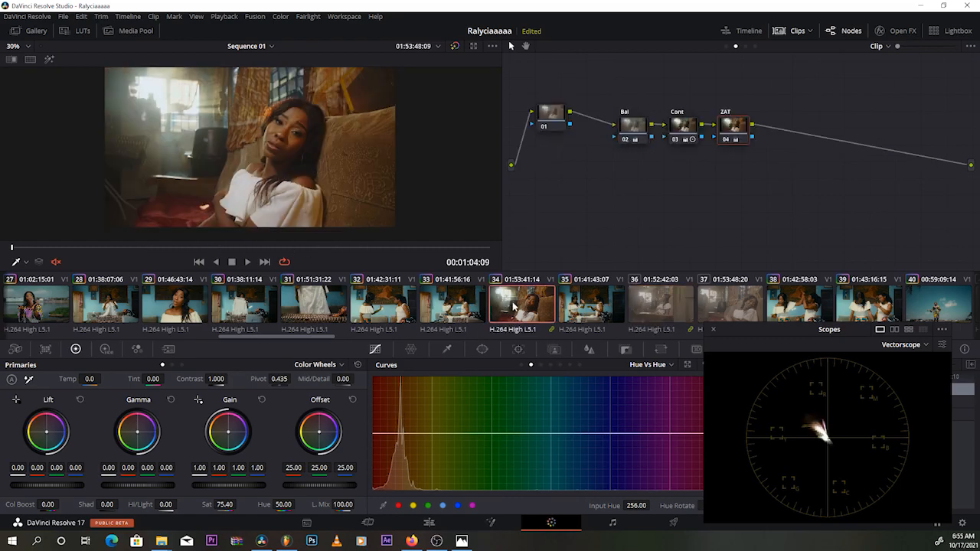
left_click(645, 311)
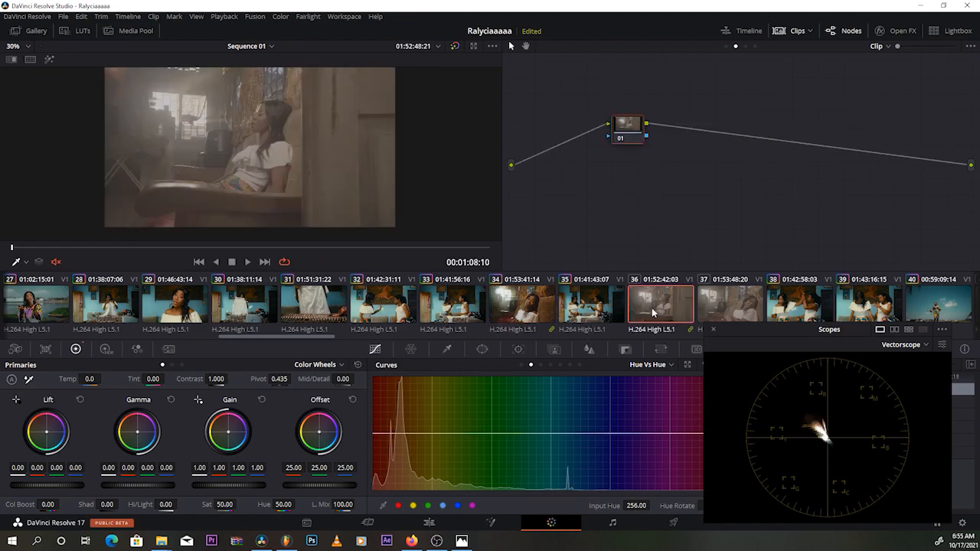
middle_click(531, 315)
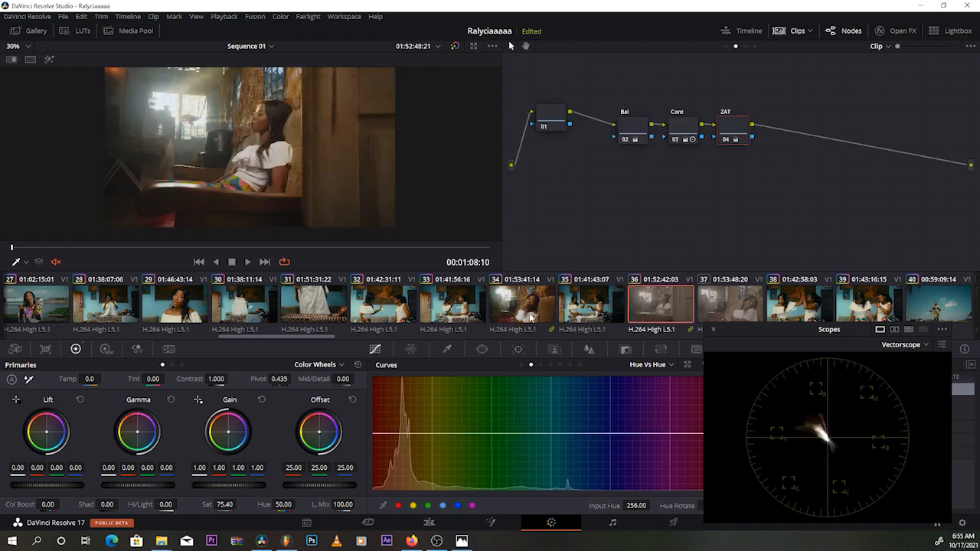
left_click_drag(143, 248, 396, 256)
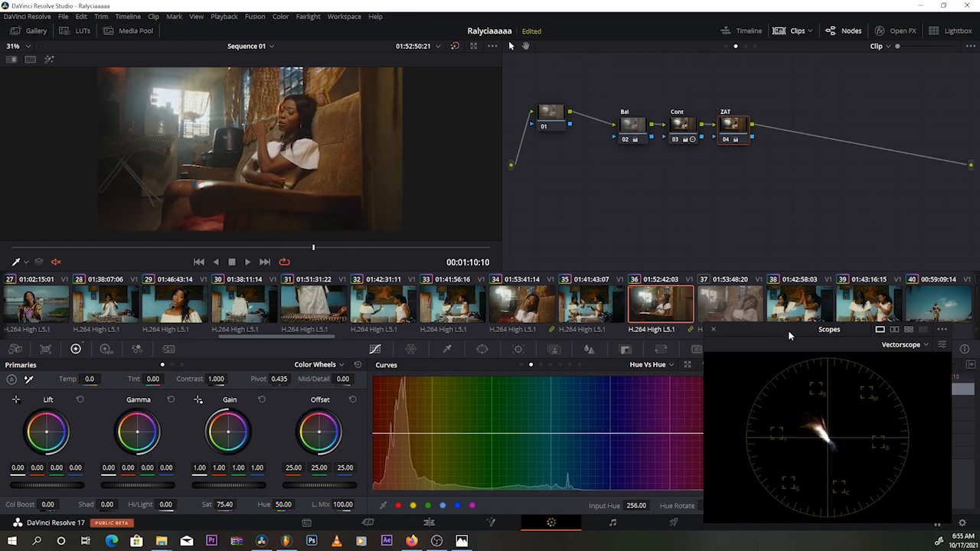
Step: Copy the grade from clip 36 onto clip 37 and play it back
left_click(748, 308)
middle_click(661, 309)
key("space")
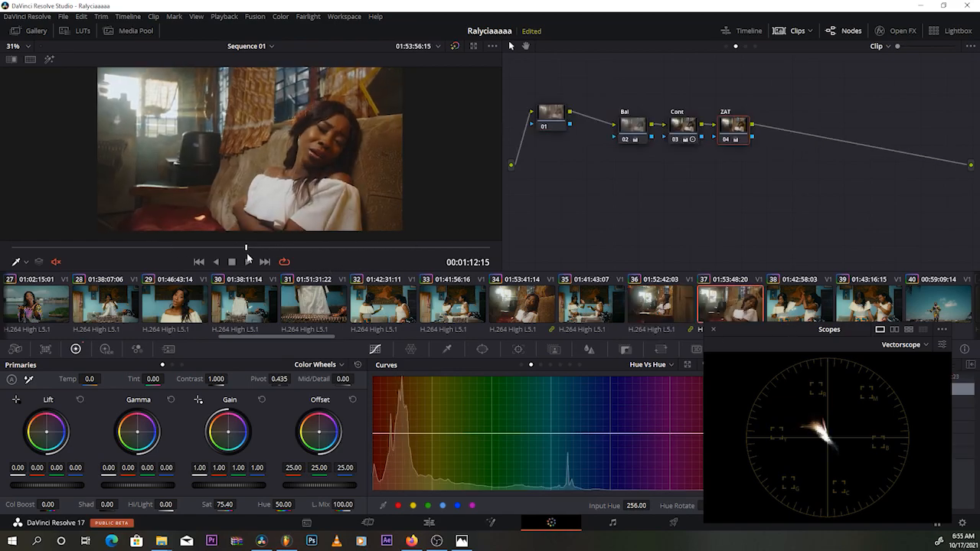
Step: Copy the grade to the dark pot shot at 00:00:30:18 and set its Cont node to lift 0.05, gamma 0.03 and gain 0.97
scroll(243, 303, "up", 10)
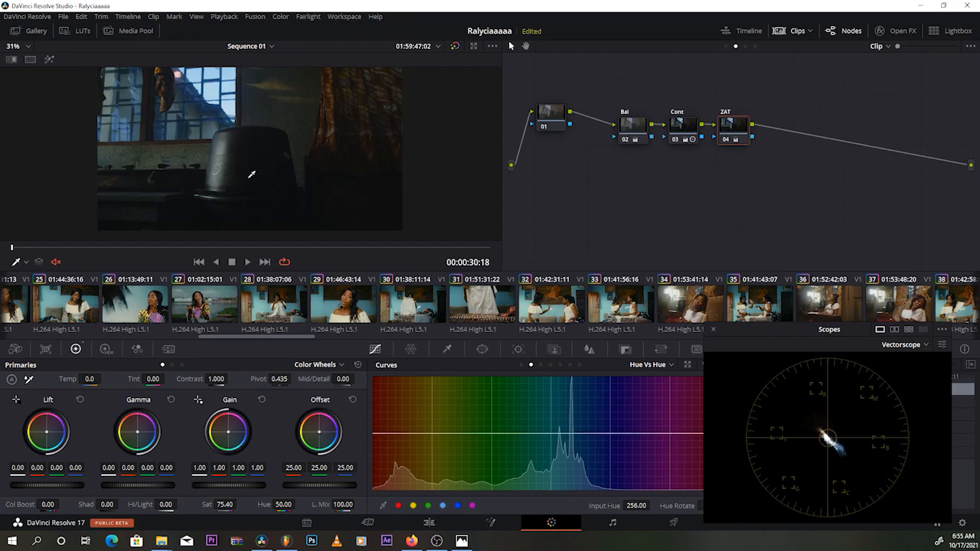
left_click(680, 124)
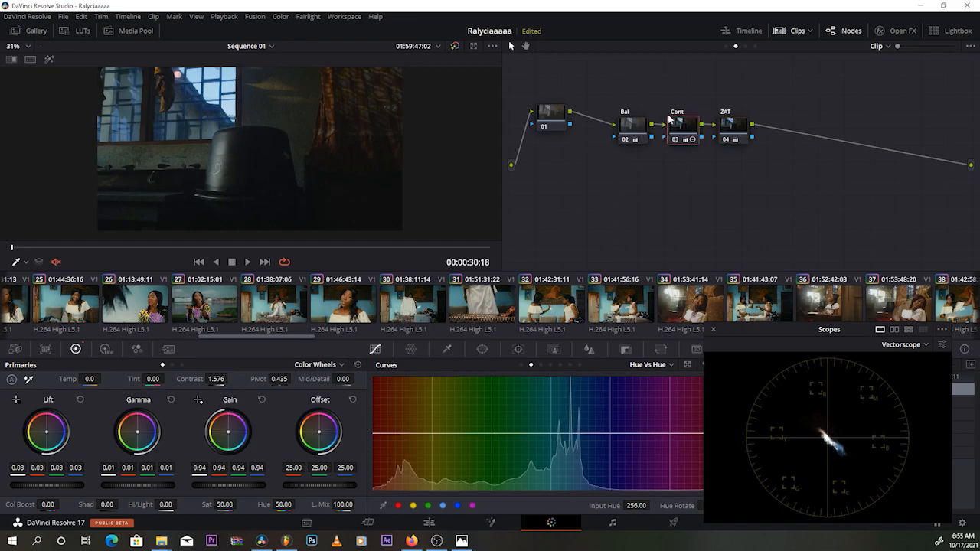
left_click_drag(140, 488, 161, 488)
left_click_drag(225, 491, 238, 491)
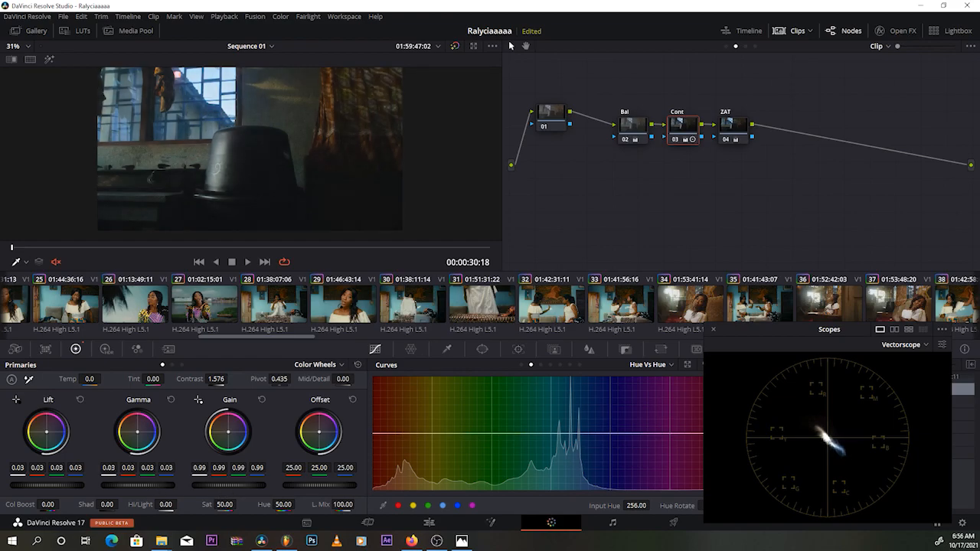
left_click_drag(60, 486, 73, 486)
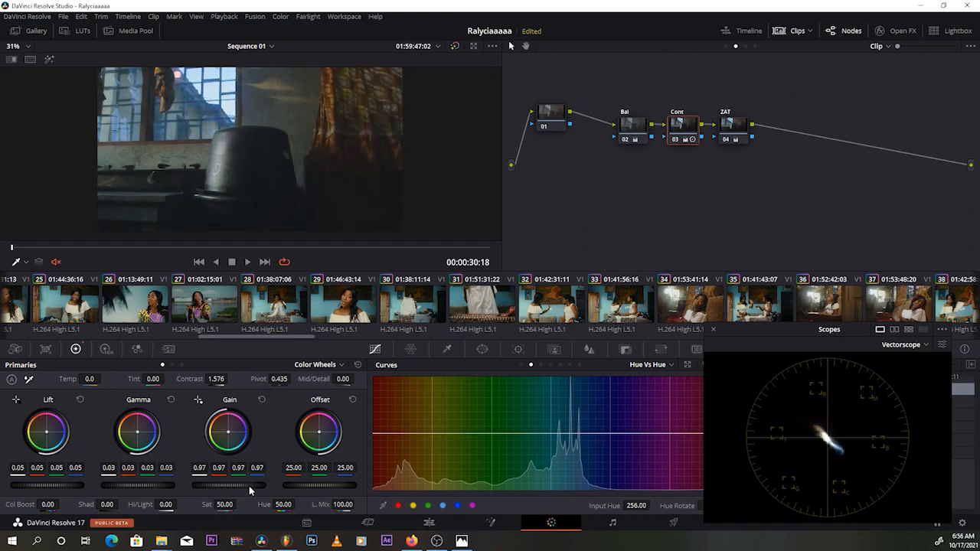
Step: Lower the Cont node's gain to 0.90 on the dark pot shot
left_click_drag(248, 486, 227, 485)
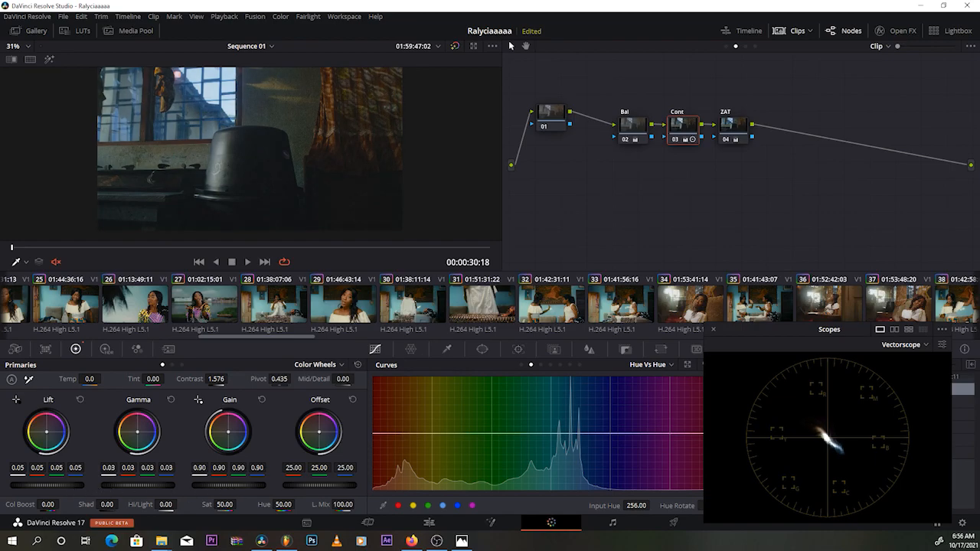
scroll(228, 122, "down", 1)
scroll(79, 328, "up", 3)
scroll(79, 329, "down", 1)
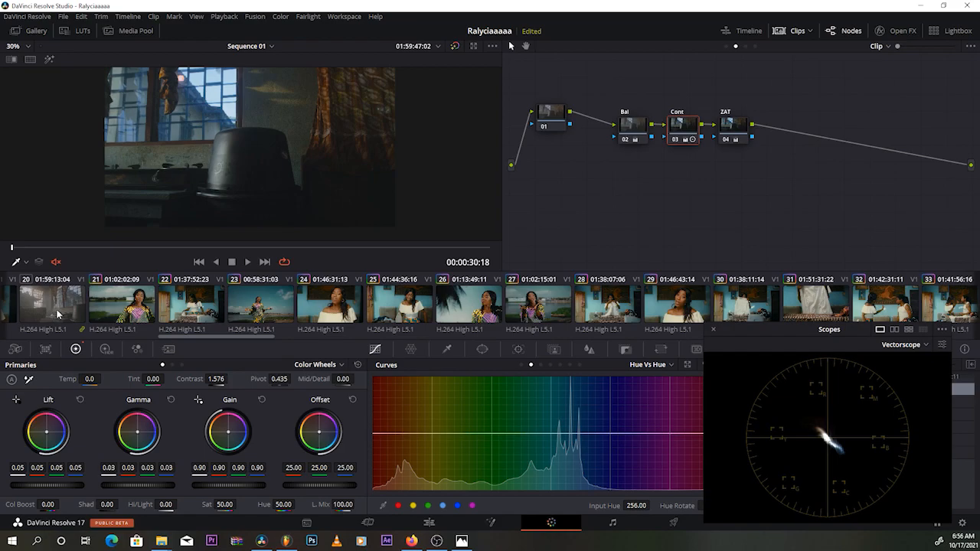
Step: Check the graded shot at 00:03:26:11, and compare clips 34, 36 and 37 for matching contrast and color
left_click(452, 304)
scroll(354, 315, "down", 4)
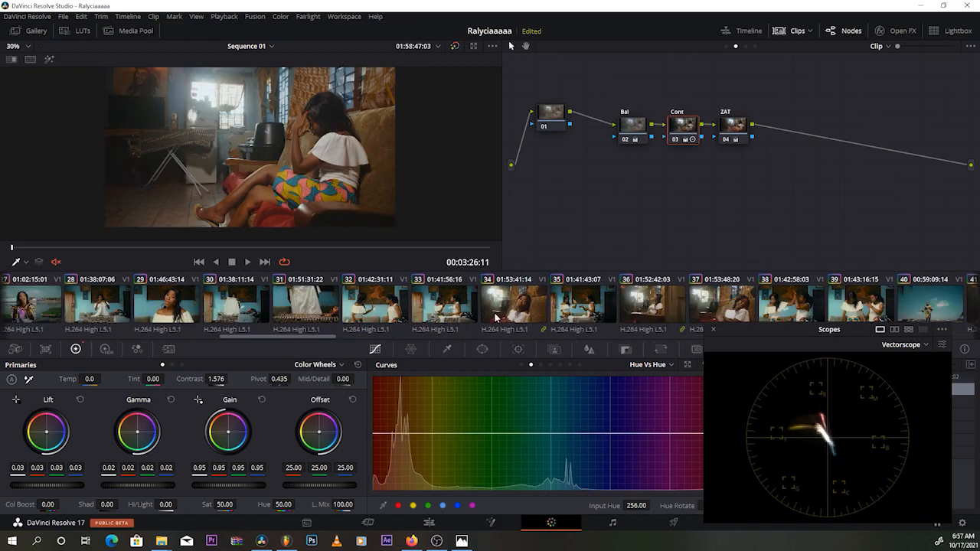
left_click(640, 306)
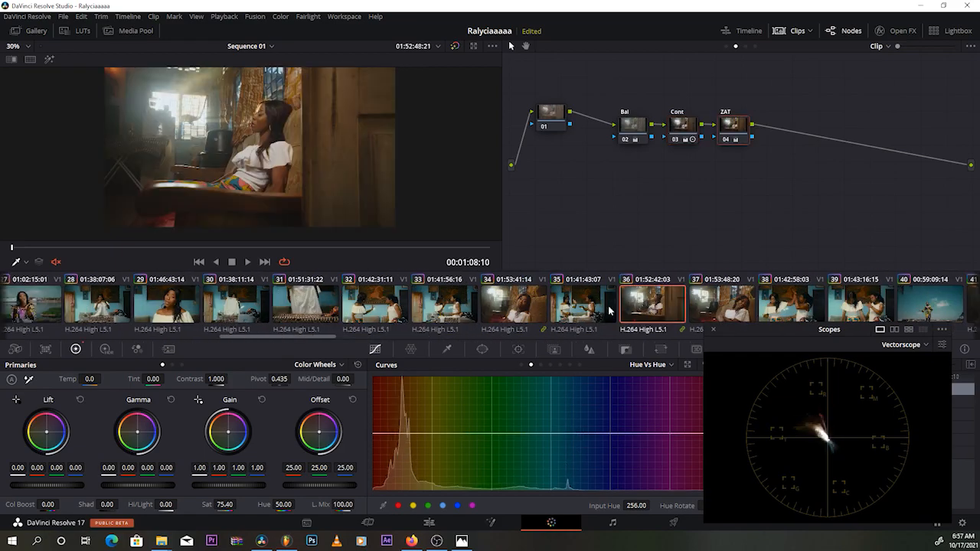
left_click(507, 304)
left_click(723, 309)
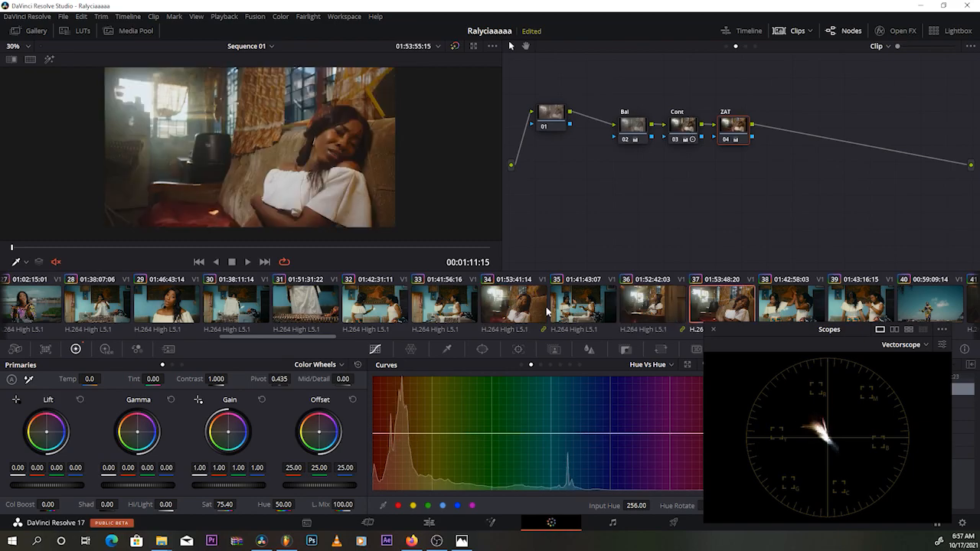
left_click(525, 304)
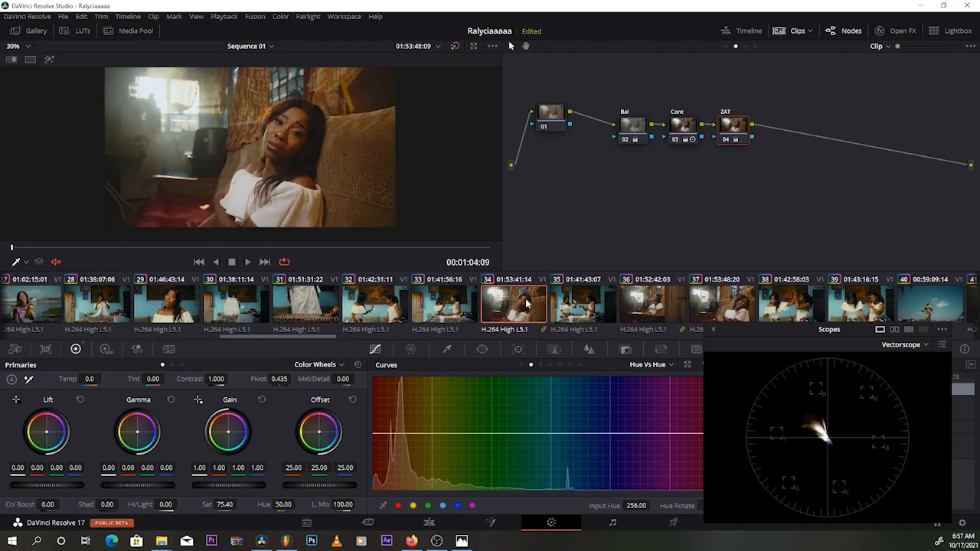
left_click(678, 299)
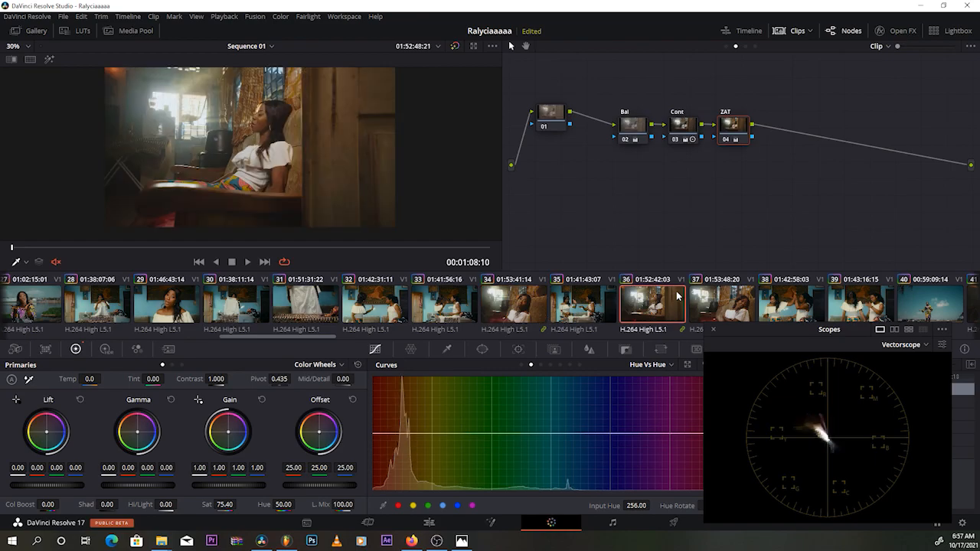
left_click(530, 318)
left_click(713, 312)
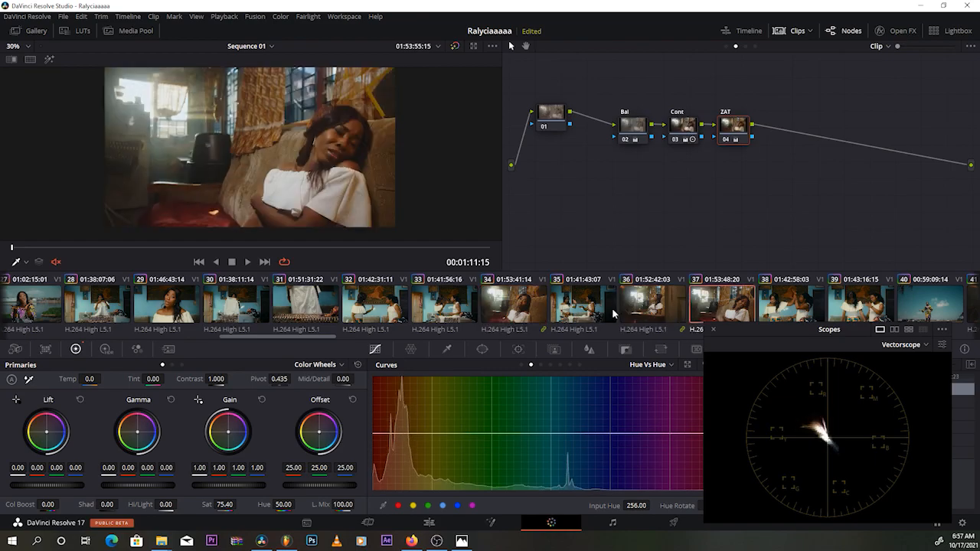
left_click(525, 308)
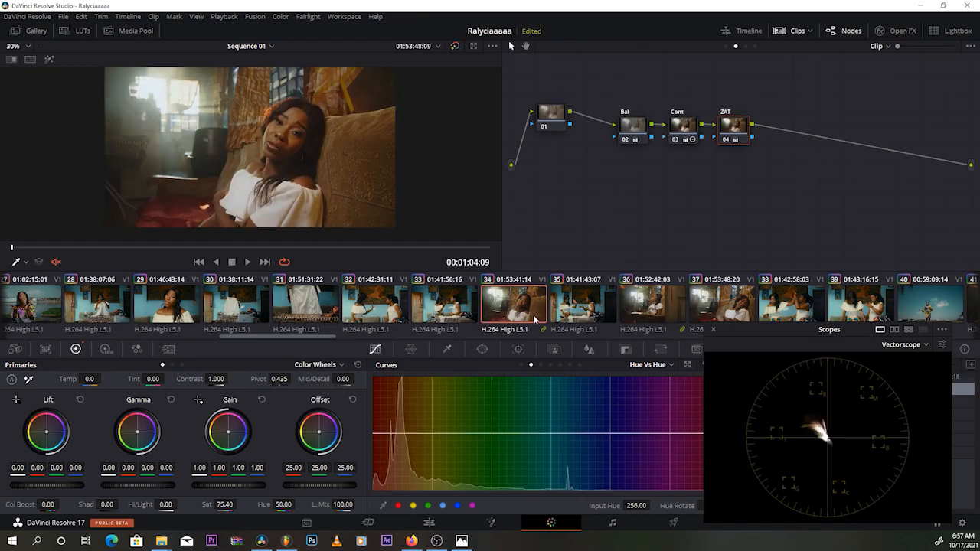
Step: Switch clip 34's node graph to the Group Post-Clip level and shift node 01 slightly to make room
left_click(747, 47)
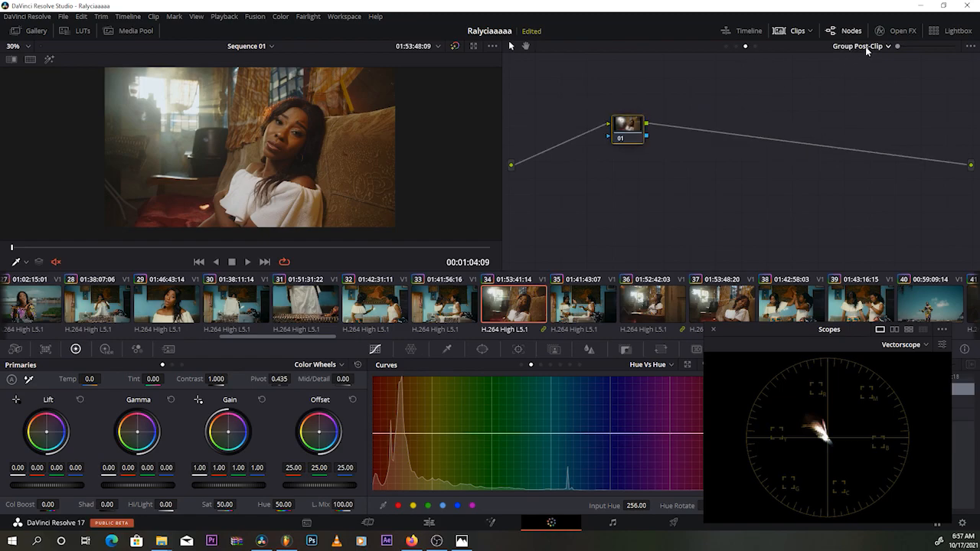
left_click_drag(643, 132, 617, 129)
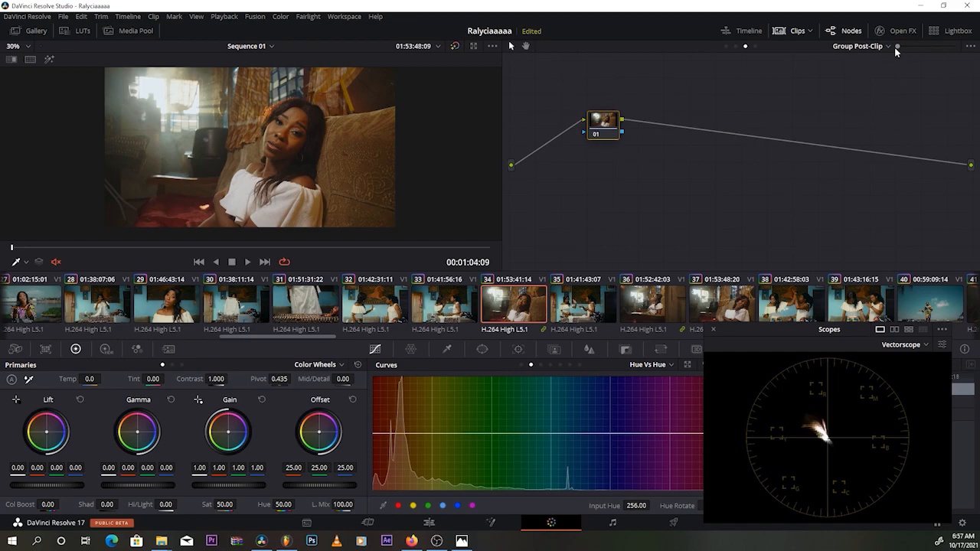
Step: Examine how clips 34, 36 and 37 match one another at the Group Post-Clip level, ending on clip 34
left_click(747, 312)
left_click(651, 310)
left_click(584, 310)
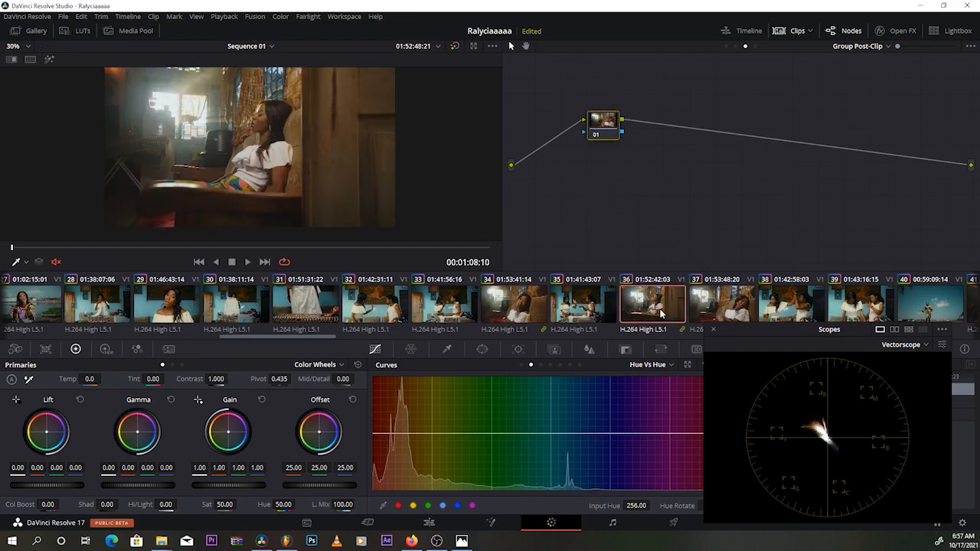
left_click(502, 308)
left_click(710, 311)
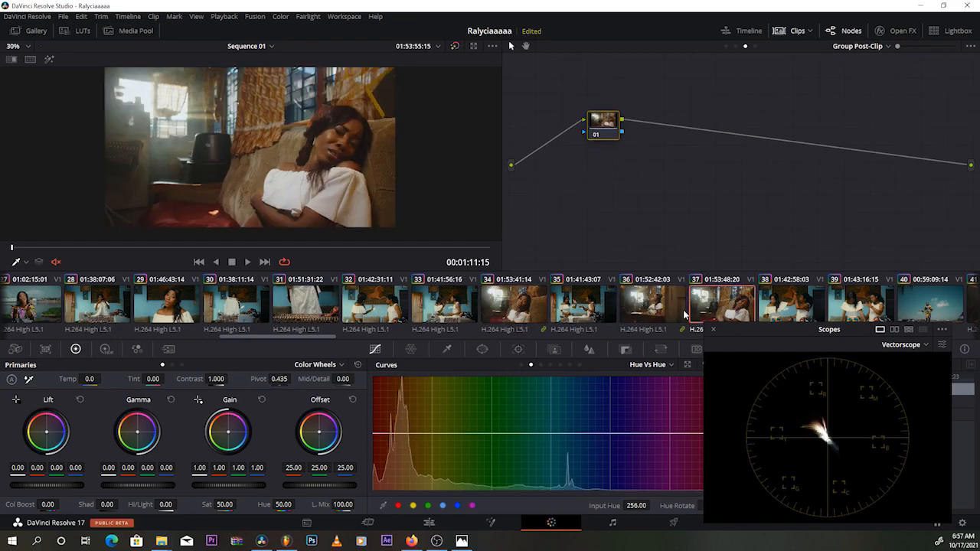
left_click(659, 310)
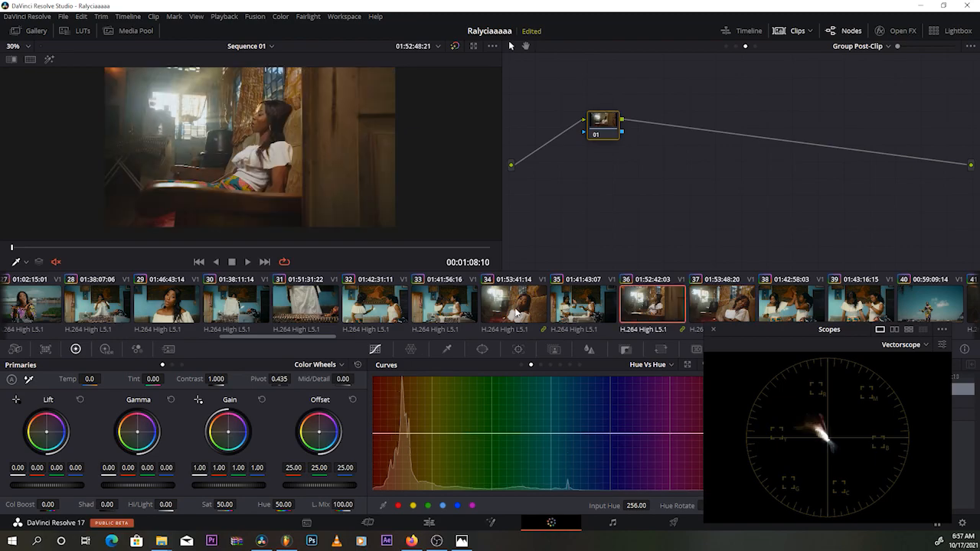
left_click(712, 301)
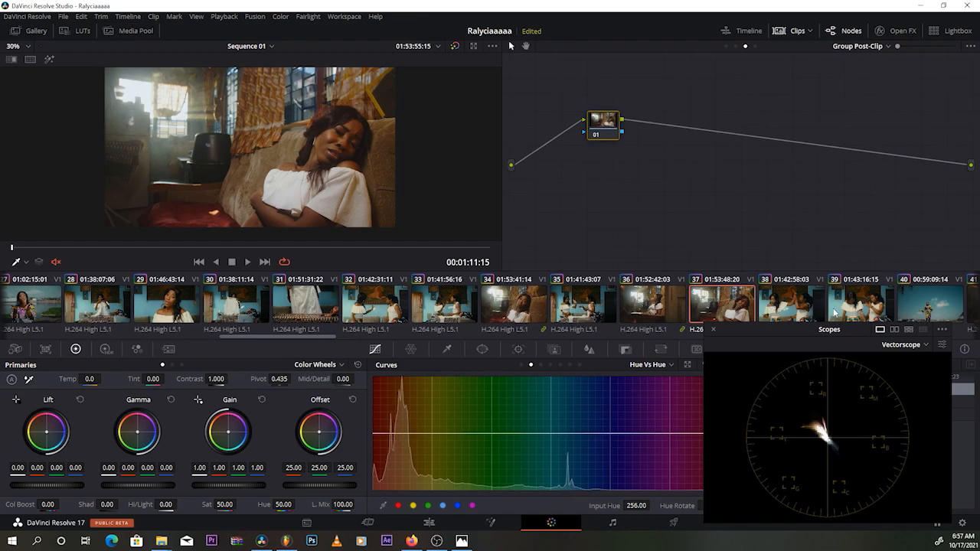
left_click(629, 306)
left_click(718, 306)
left_click(674, 313)
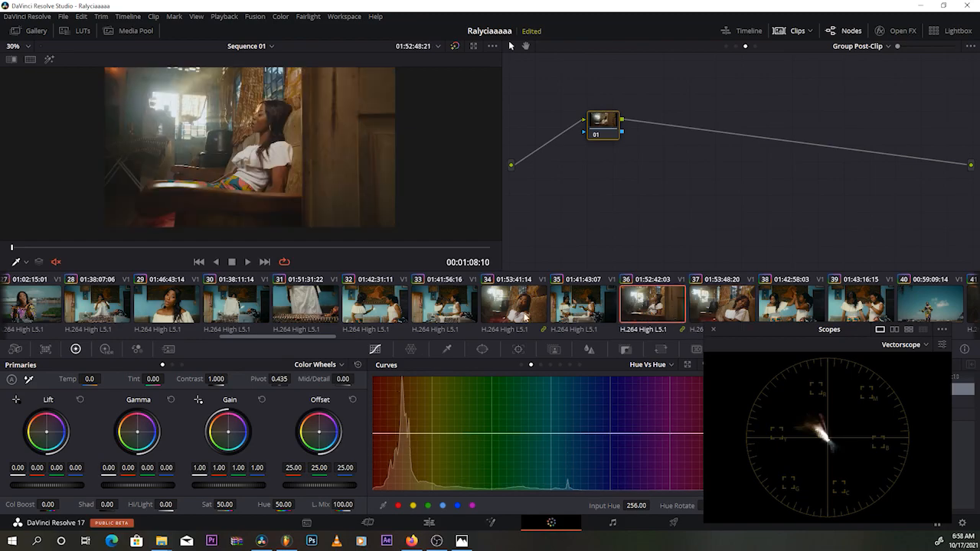
left_click(511, 318)
left_click(668, 307)
left_click(720, 306)
left_click(661, 306)
left_click(517, 314)
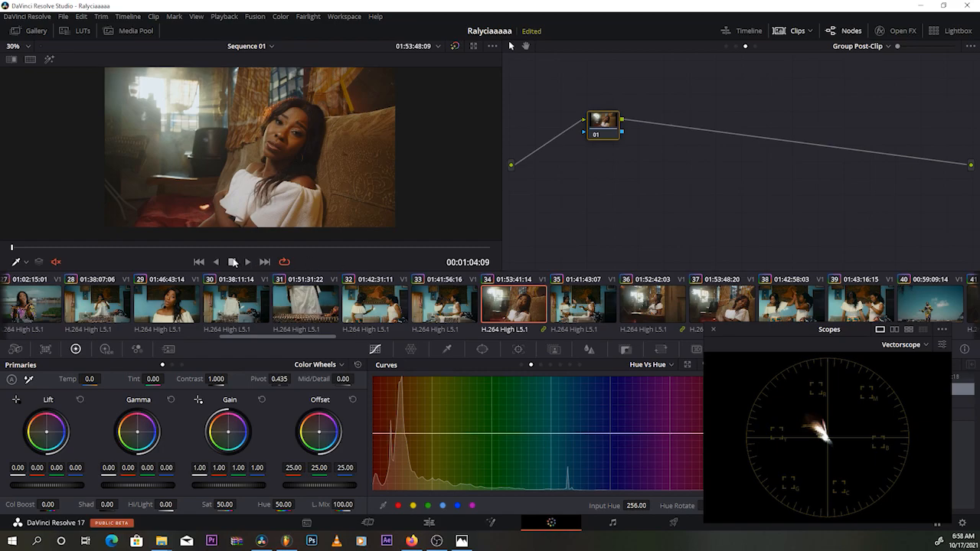
Step: Add two serial nodes after node 01 in the group post-clip graph
right_click(615, 133)
mouse_move(651, 175)
left_click(720, 175)
right_click(665, 132)
mouse_move(699, 175)
left_click(770, 177)
Step: Label the three group post-clip nodes color, hzl and zkin in order
left_click(617, 123)
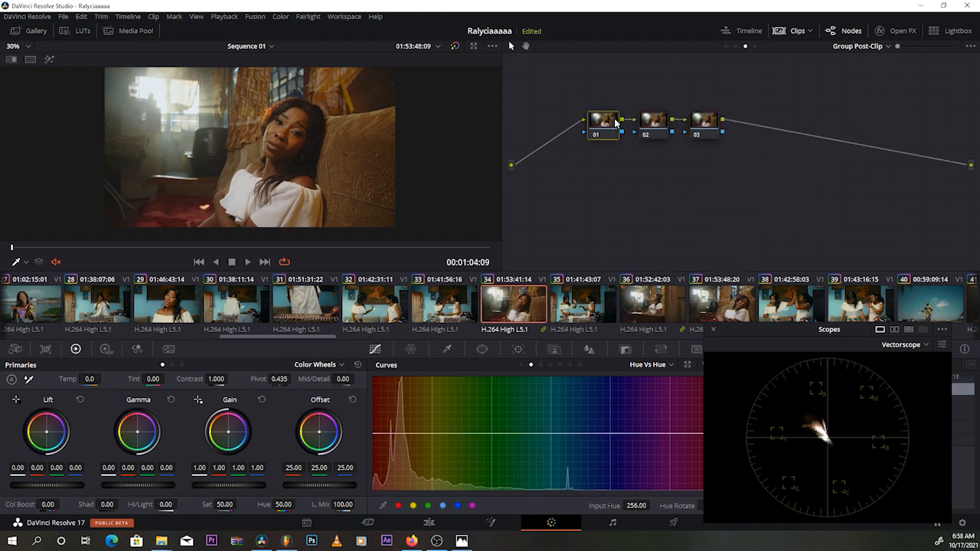
right_click(610, 124)
left_click(630, 145)
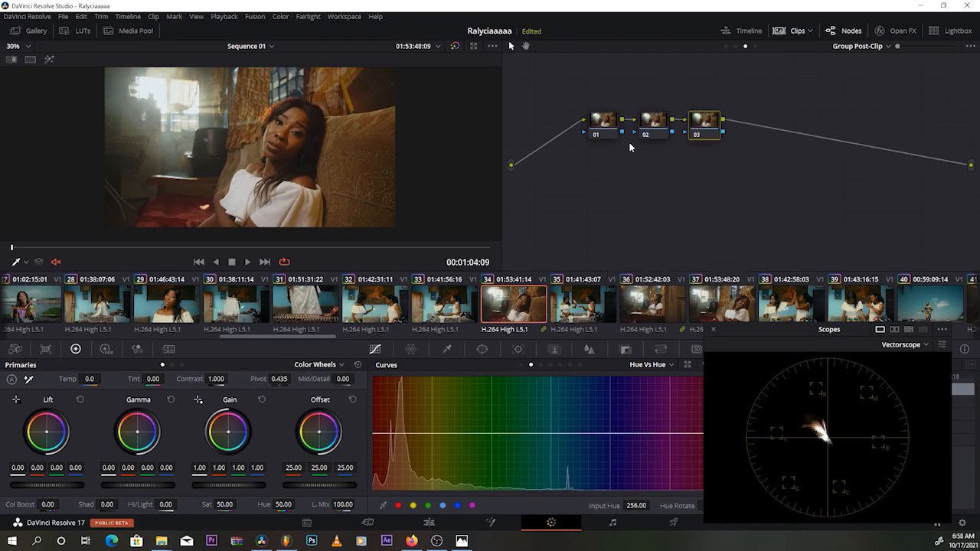
type("color")
right_click(649, 129)
left_click(670, 149)
type("hsl")
right_click(708, 127)
left_click(726, 149)
type("skin")
Step: Add a serial node after the zkin node and label it adj
right_click(709, 136)
mouse_move(758, 190)
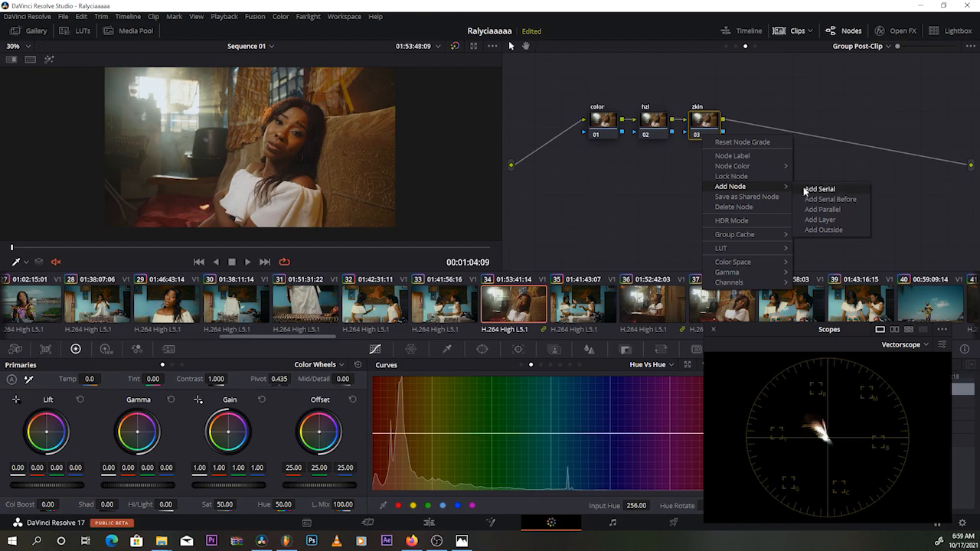
left_click(811, 192)
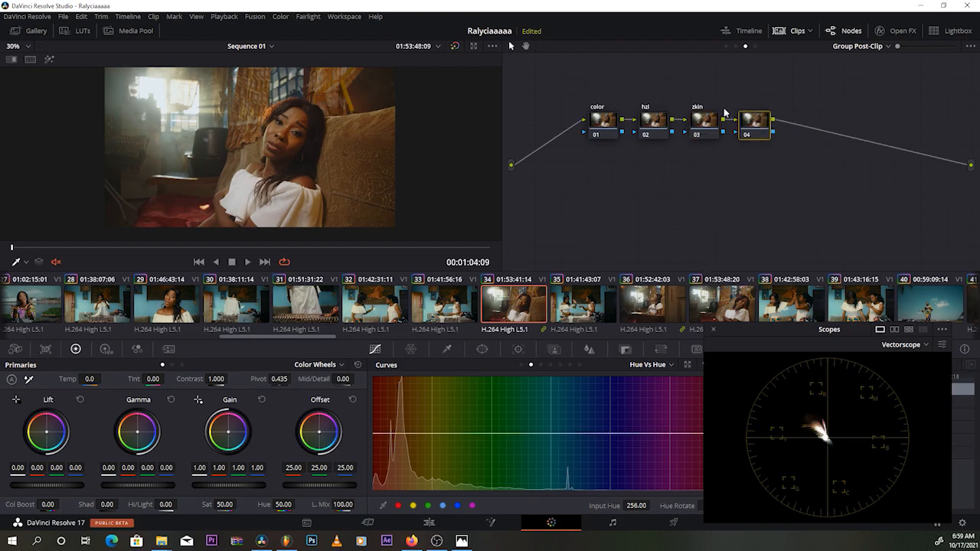
right_click(755, 120)
left_click(765, 178)
type("adj")
key("Return")
Step: Add a serial node after adj, place it in a second row below the color node and label it glo
right_click(755, 129)
mouse_move(784, 177)
left_click(850, 180)
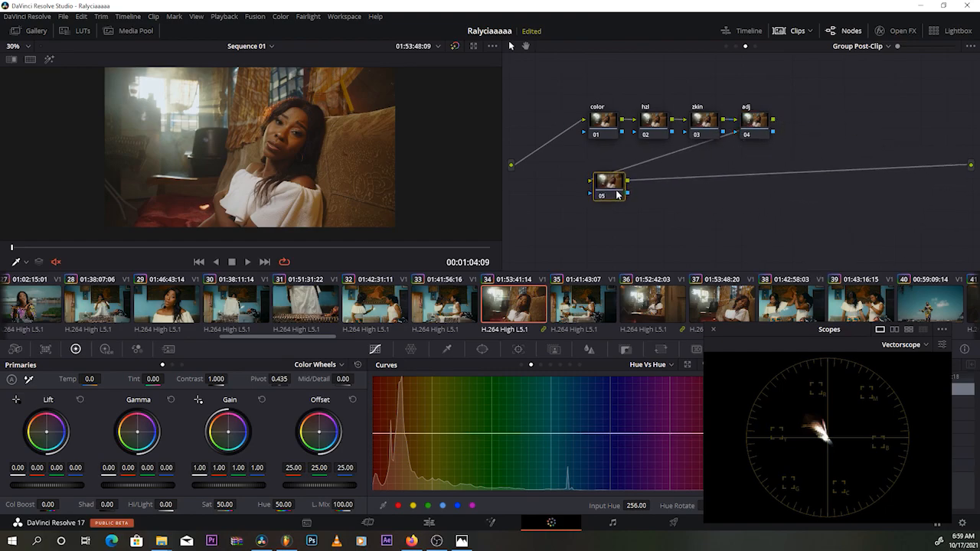
right_click(624, 192)
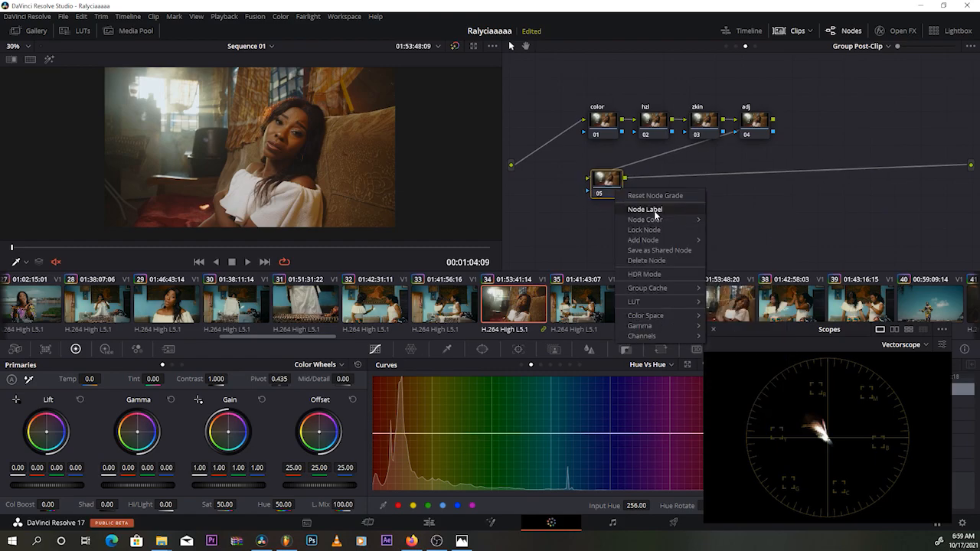
left_click(654, 211)
type("glo")
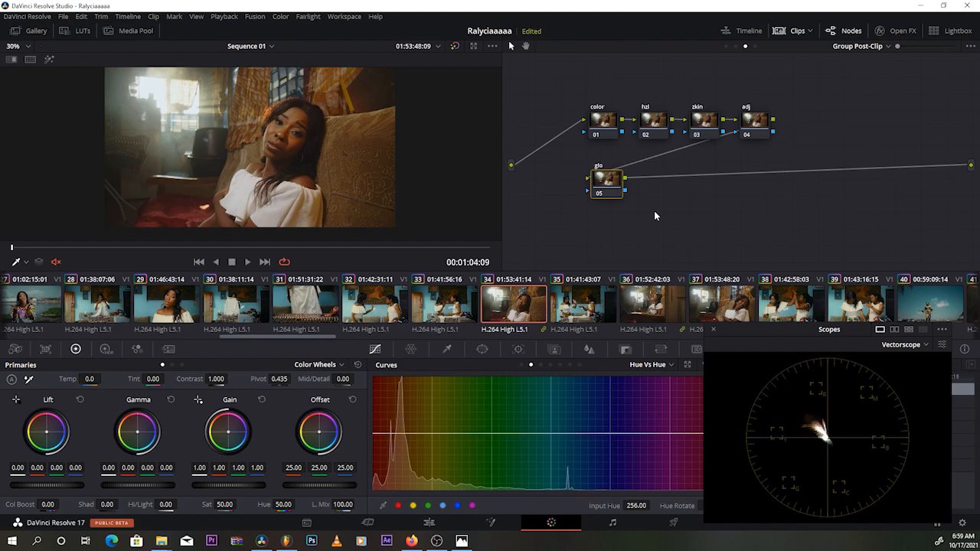
Step: Add a serial node after glo and label it grain
right_click(602, 190)
mouse_move(636, 242)
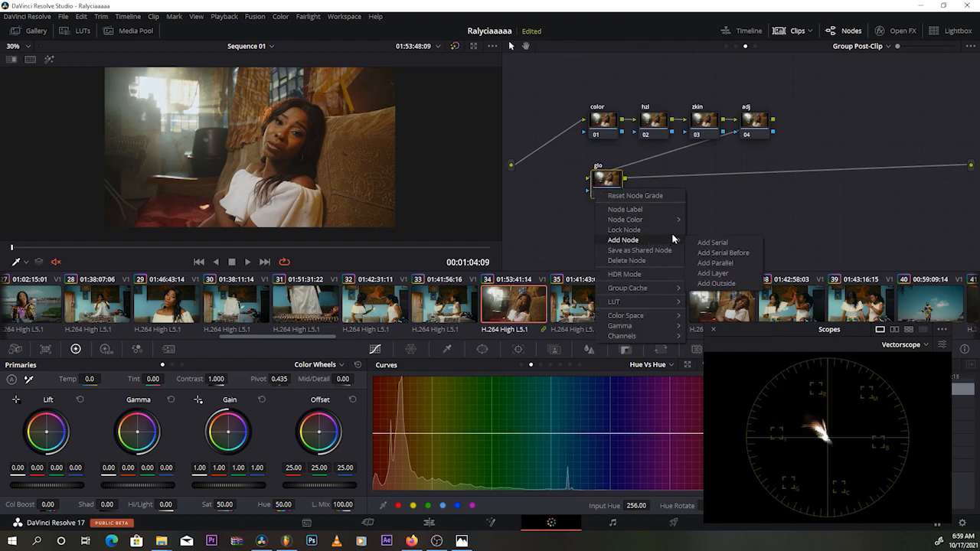
left_click(707, 242)
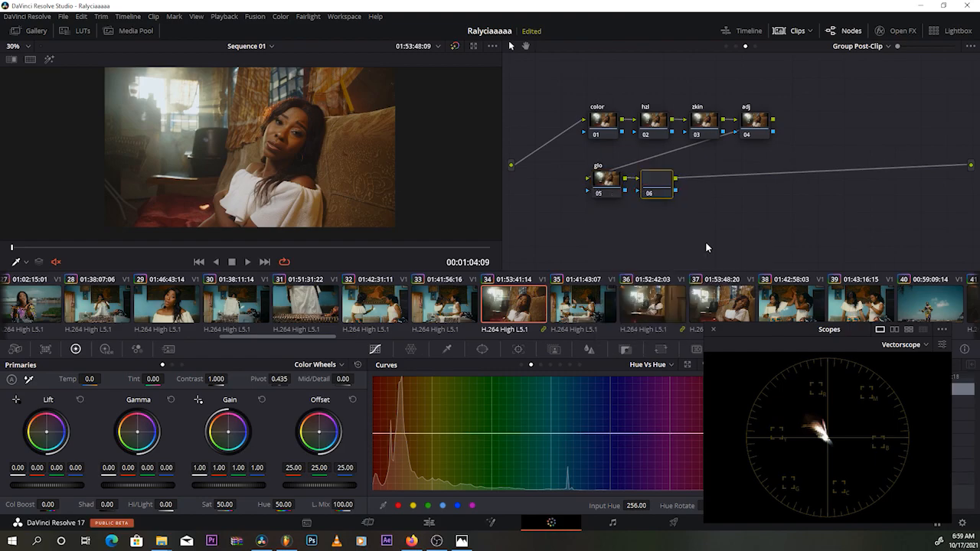
right_click(685, 190)
left_click(687, 198)
type("grain")
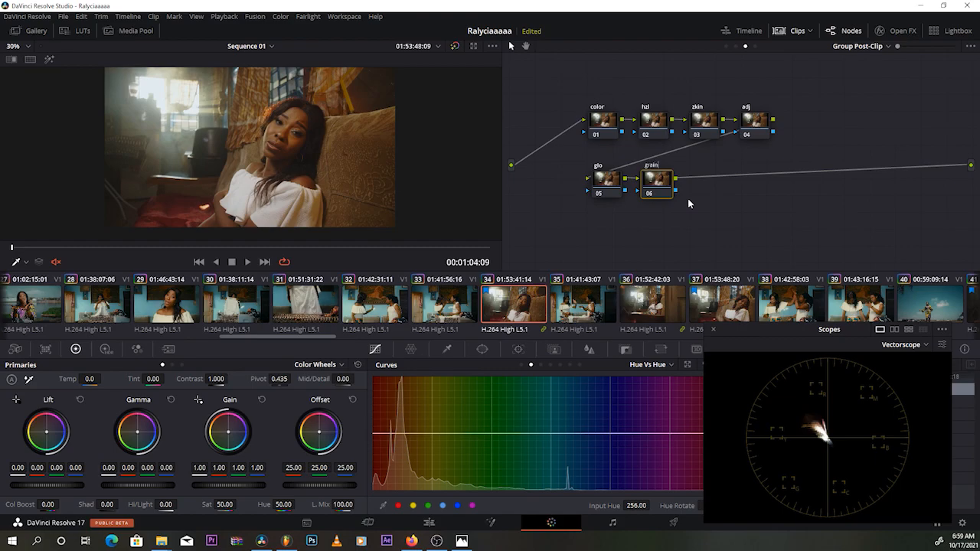
key("Return")
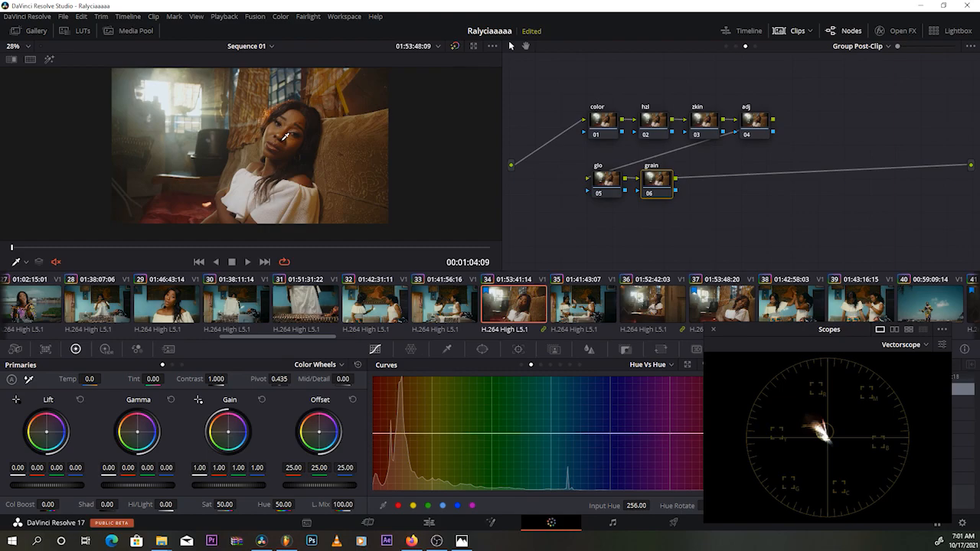
Step: Shift the color node's offset toward teal, to about 18.48 red, 26.00 green and 25.46 blue
key("shift+apostrophe")
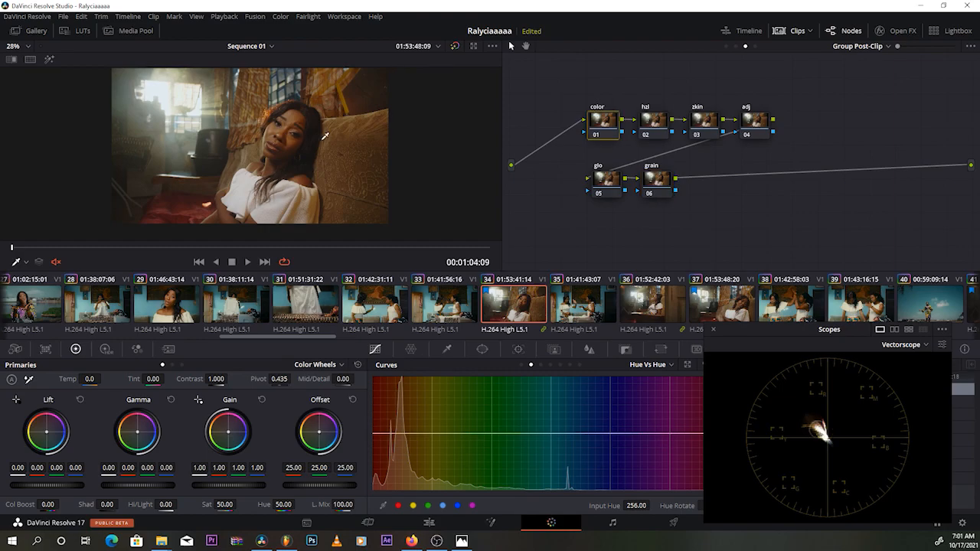
scroll(325, 136, "up", 1)
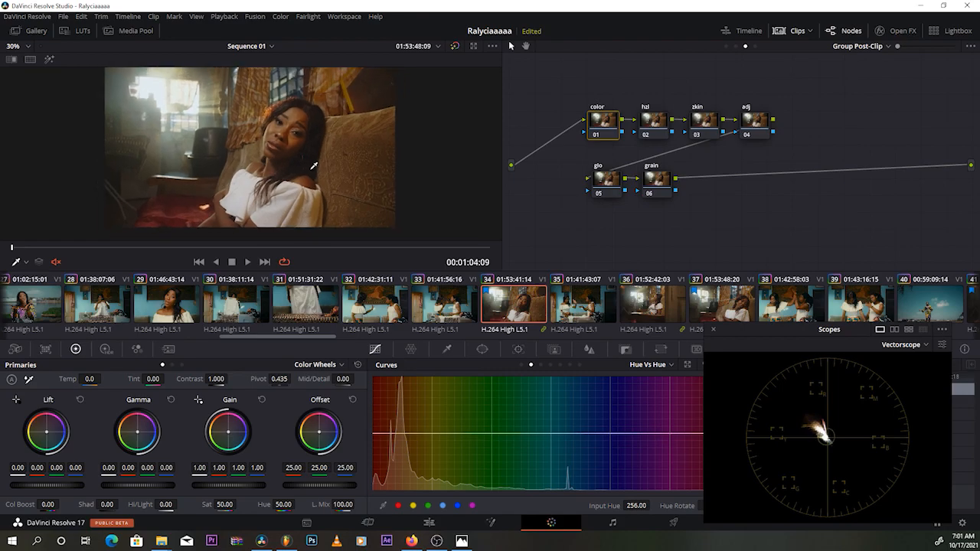
scroll(326, 213, "up", 1)
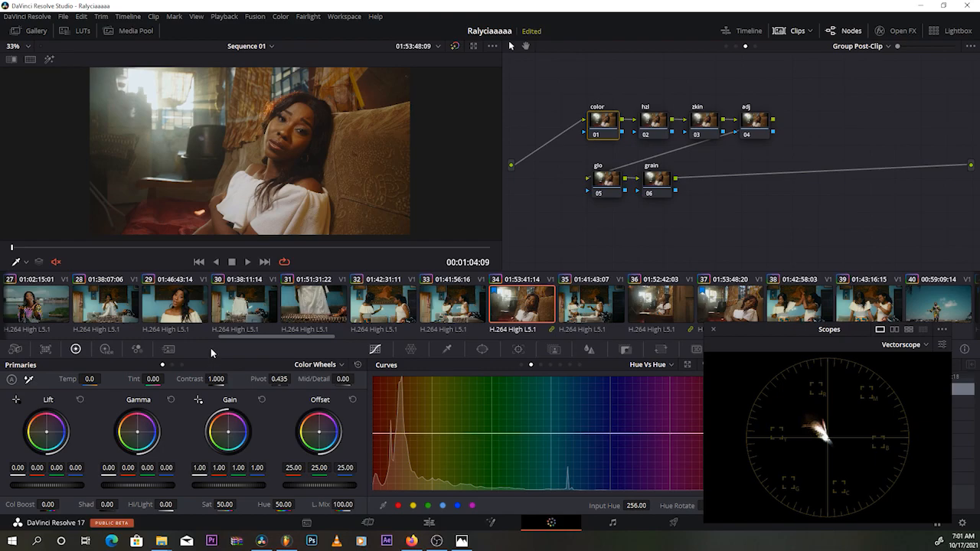
mouse_move(321, 435)
left_mouse_down()
mouse_move(329, 440)
mouse_move(315, 438)
mouse_move(324, 440)
left_mouse_up()
double_click(317, 434)
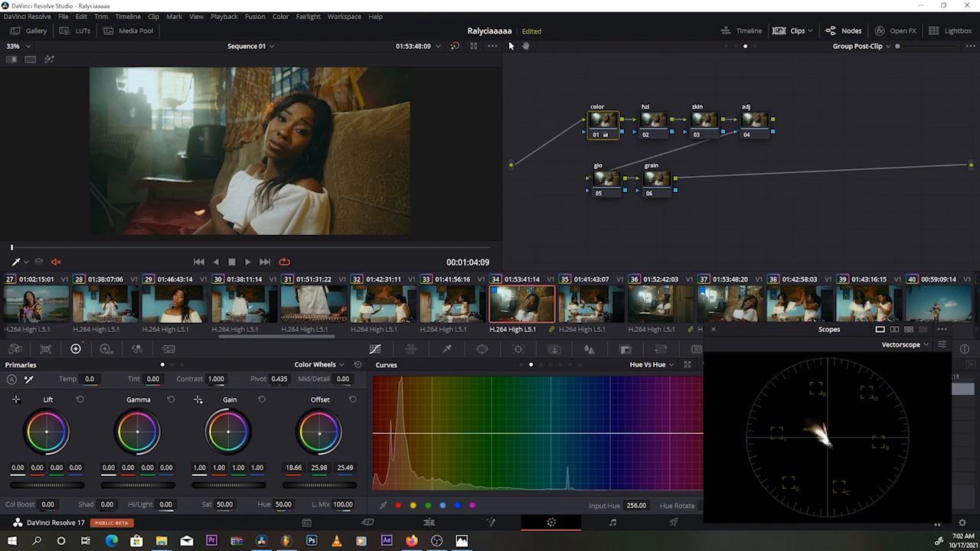
Step: Compare the image with the color node disabled and enabled, and scrub through clip 34 to check the teal shift
left_click(597, 135)
left_click(598, 135)
left_click(597, 137)
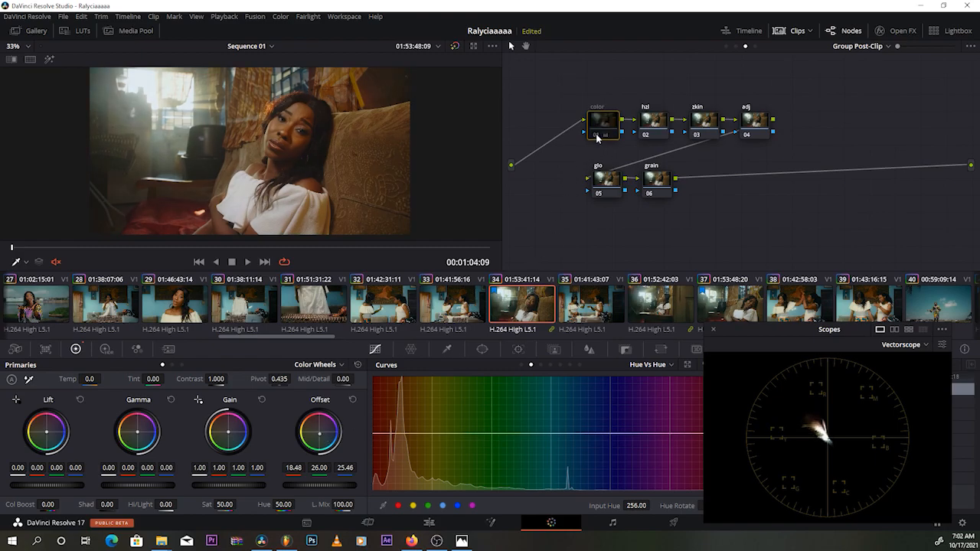
scroll(481, 181, "up", 2)
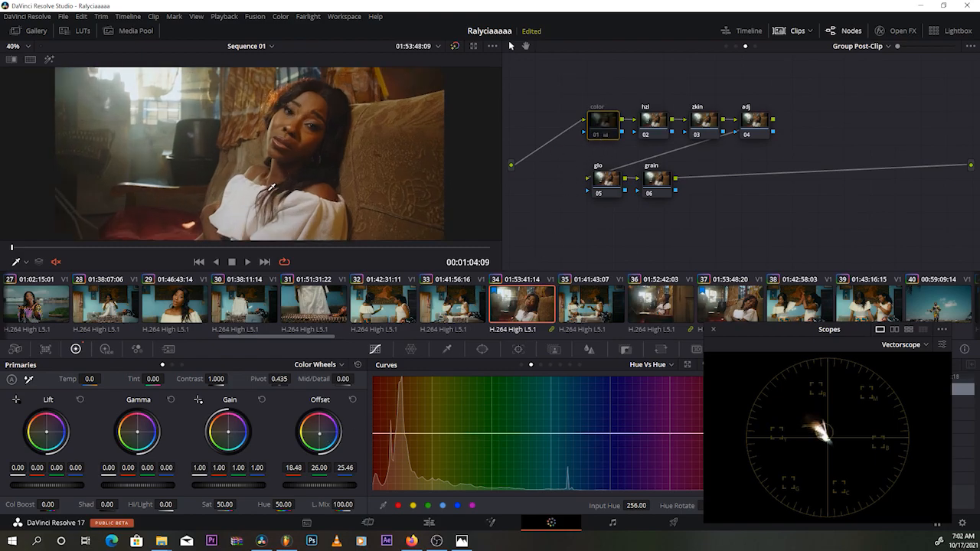
left_click(596, 139)
left_click(597, 139)
left_click(596, 138)
left_click(74, 248)
left_click_drag(77, 248, 270, 248)
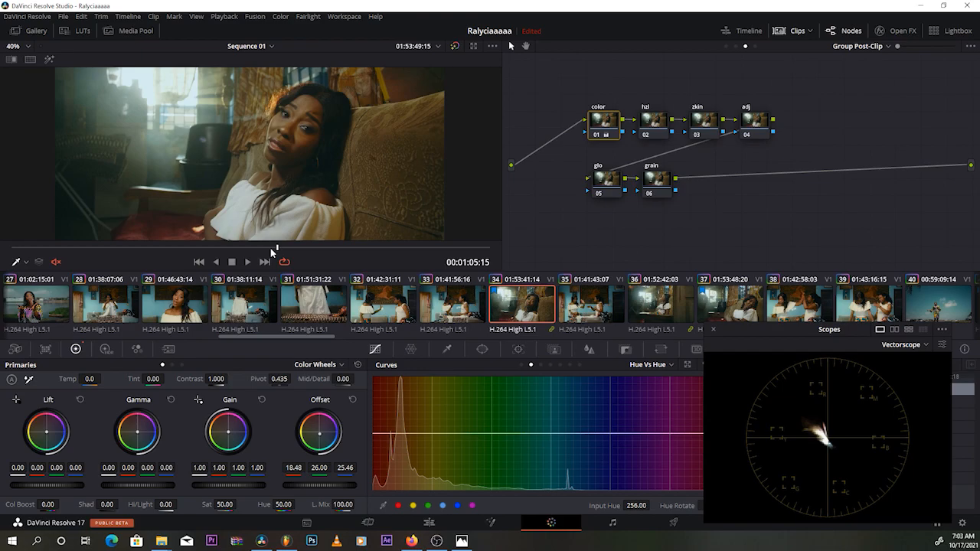
Step: Compare clip 34 with the color node disabled and enabled, checking the woman's skin tone up close
key("ctrl+d")
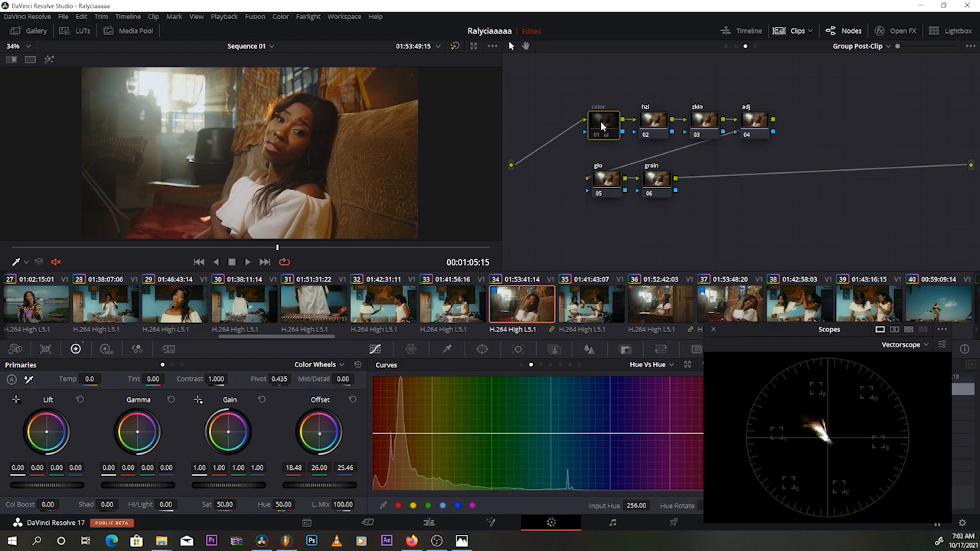
key("ctrl+d")
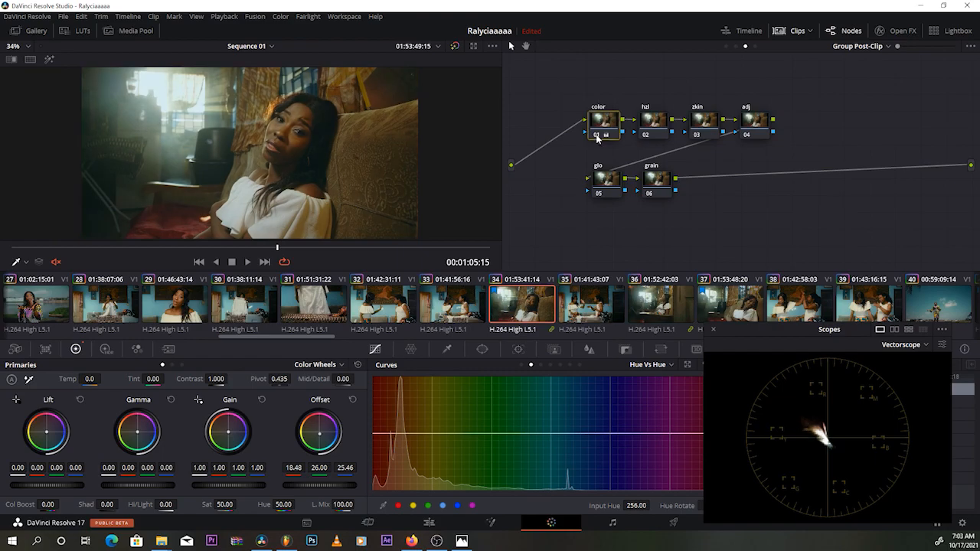
key("ctrl+d")
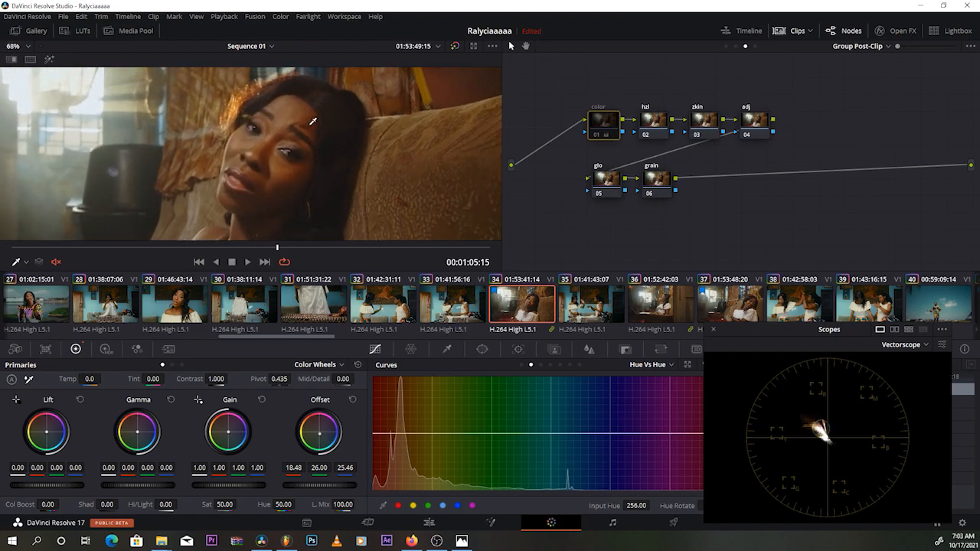
scroll(296, 197, "up", 2)
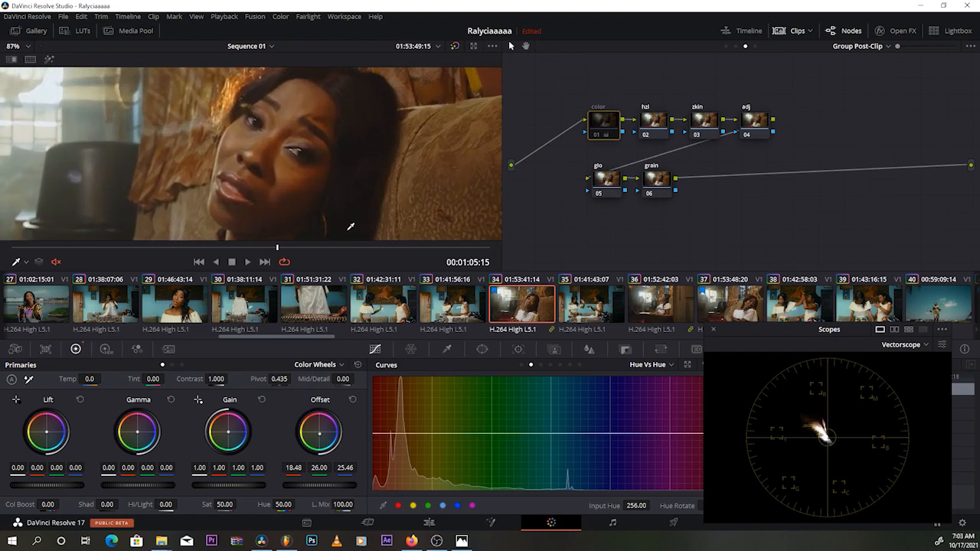
scroll(359, 209, "up", 1)
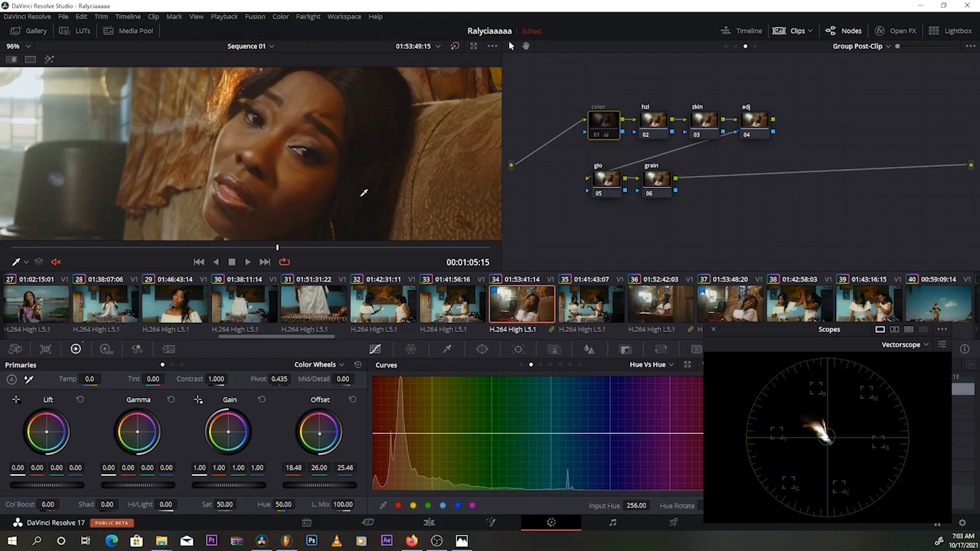
scroll(364, 193, "down", 2)
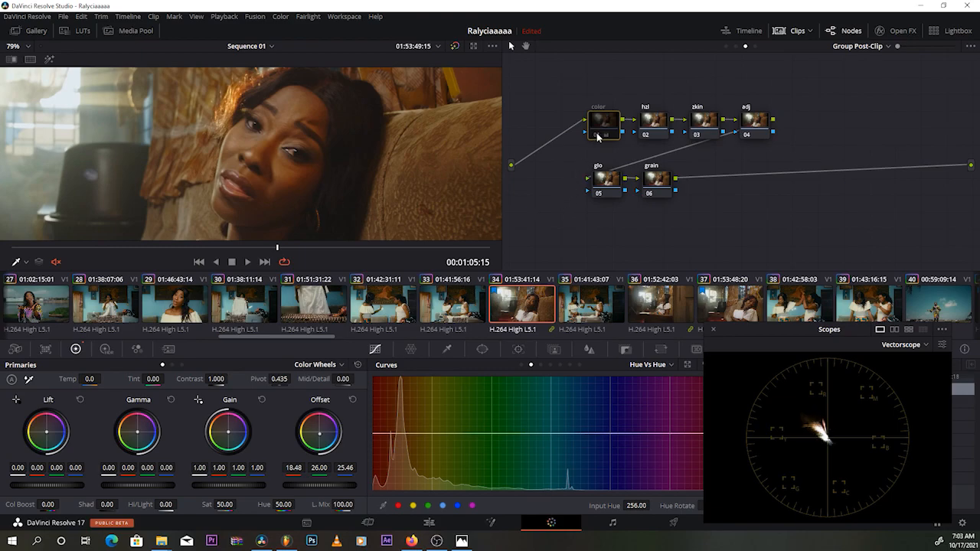
key("ctrl+d")
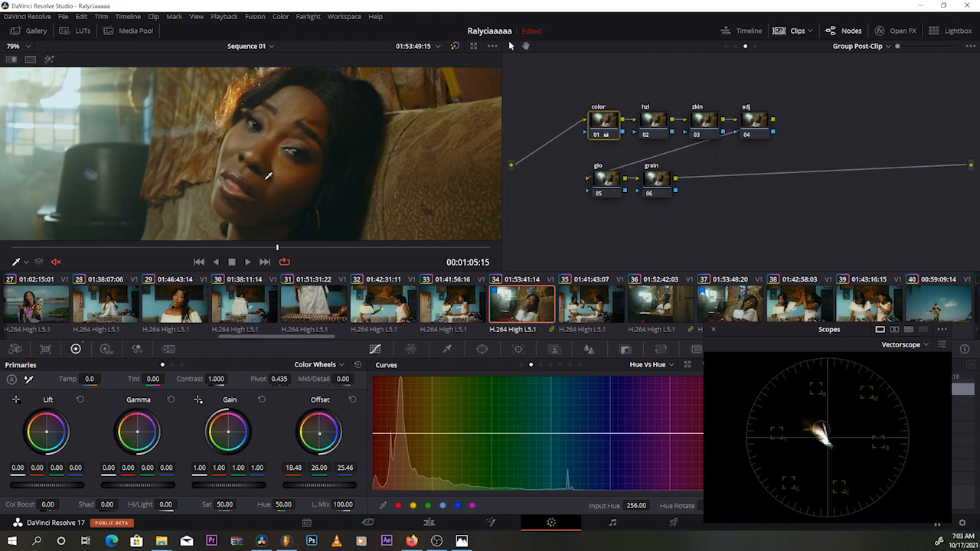
scroll(306, 166, "up", 3)
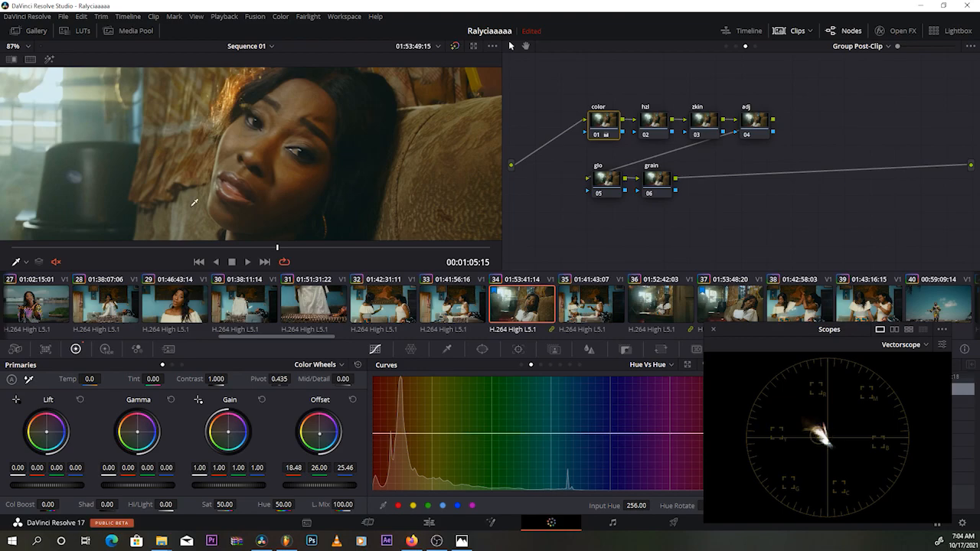
scroll(115, 206, "down", 5)
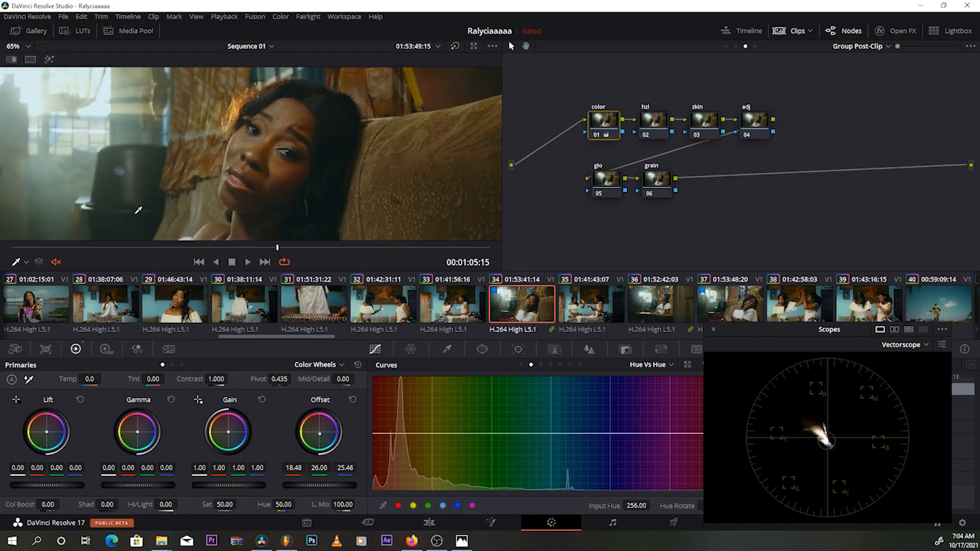
scroll(138, 209, "down", 1)
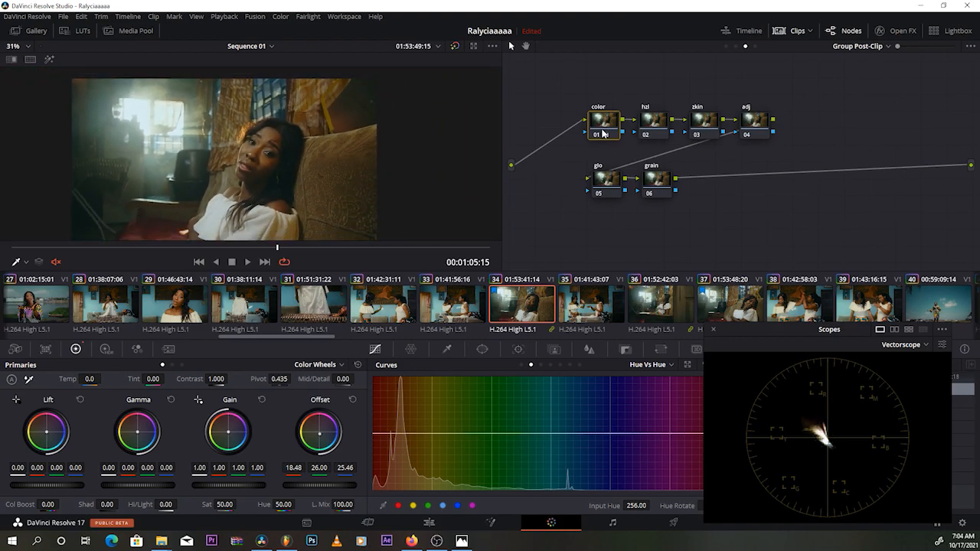
Step: Toggle the color node off and on again to judge the teal shift across the whole frame
left_click(594, 134)
left_click(594, 136)
left_click(594, 138)
left_click(594, 138)
scroll(347, 218, "down", 1)
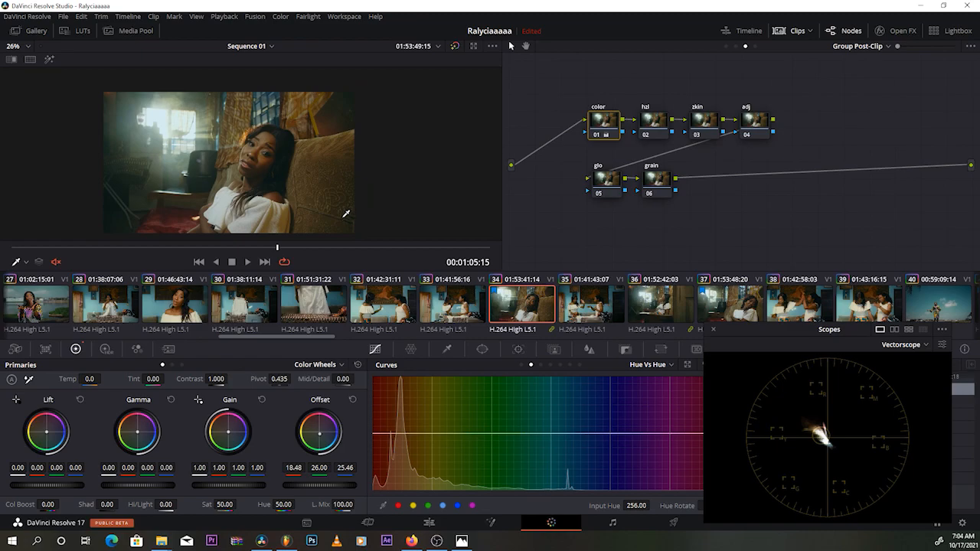
scroll(346, 198, "up", 2)
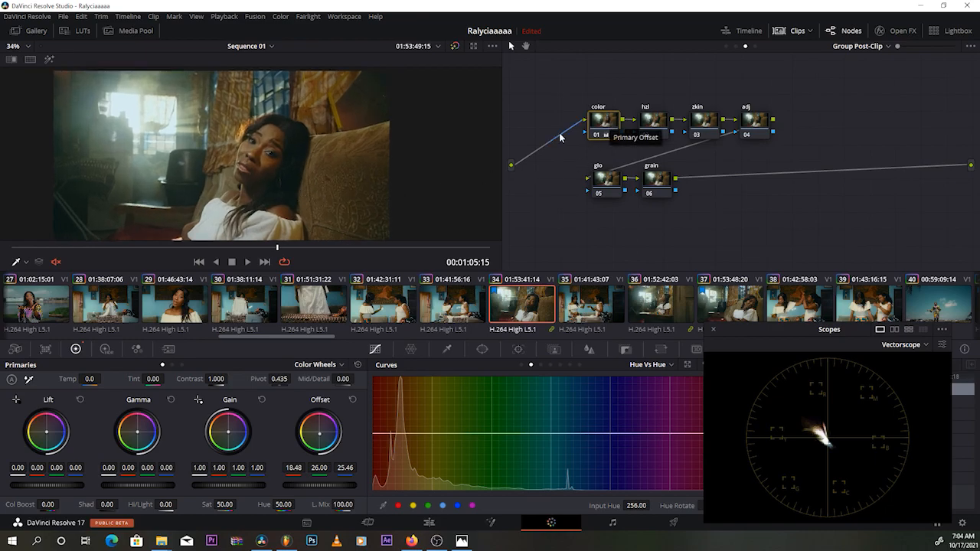
scroll(273, 175, "down", 1)
scroll(273, 175, "down", 1)
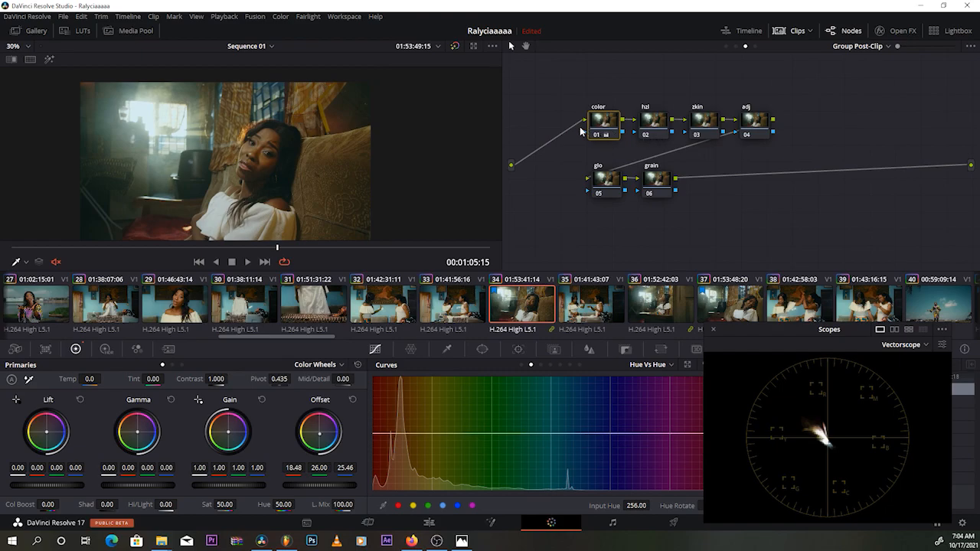
Step: Select the adj node and show its Custom curve
left_click(755, 126)
scroll(278, 143, "down", 2)
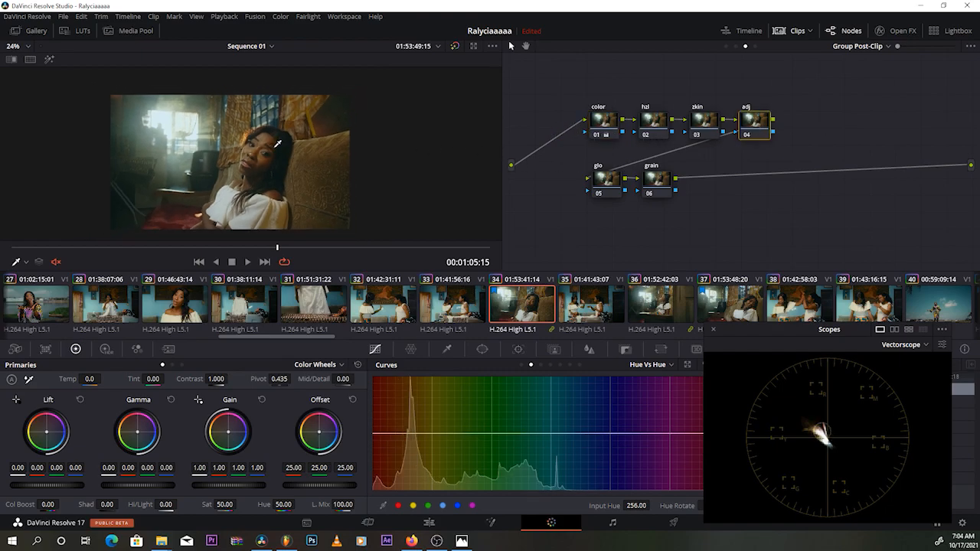
scroll(278, 143, "up", 3)
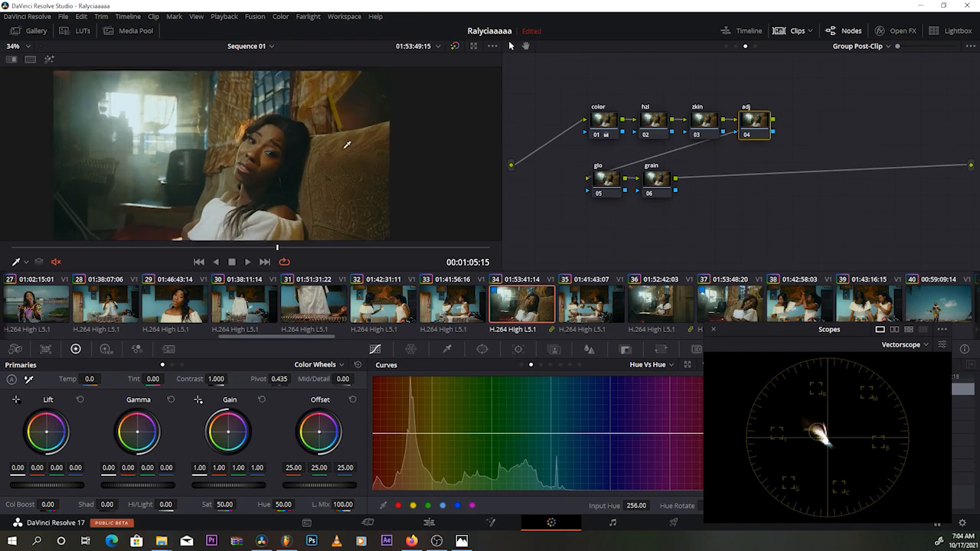
left_click(522, 365)
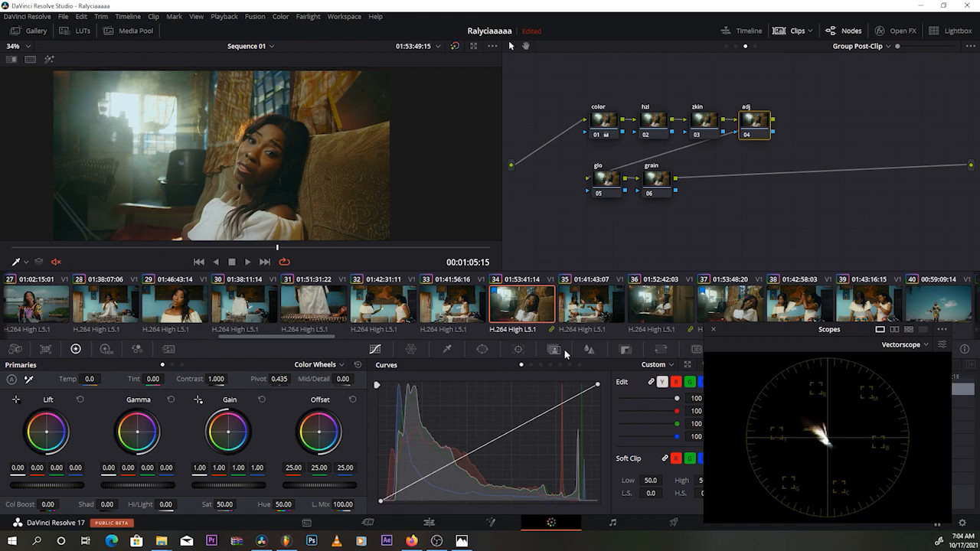
scroll(277, 152, "down", 1)
scroll(276, 152, "down", 1)
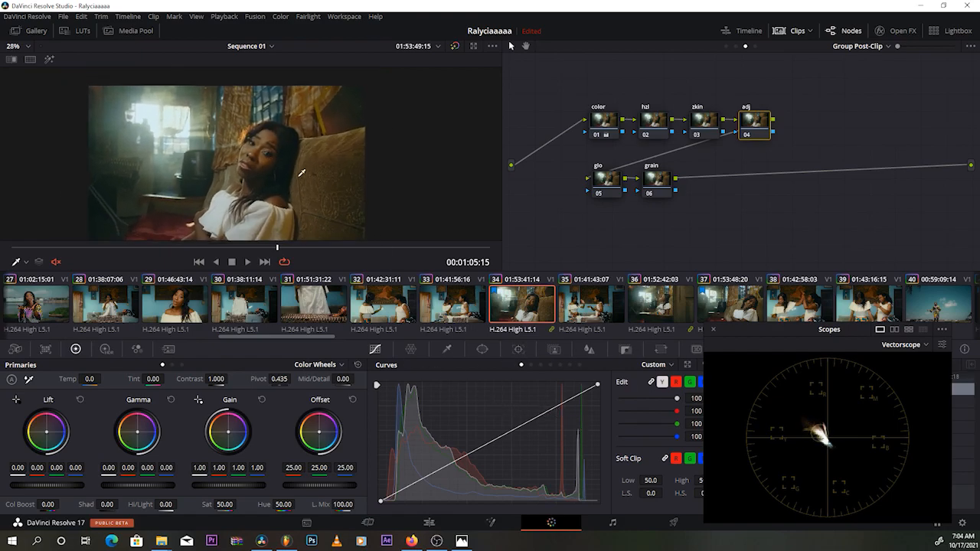
scroll(291, 165, "up", 1)
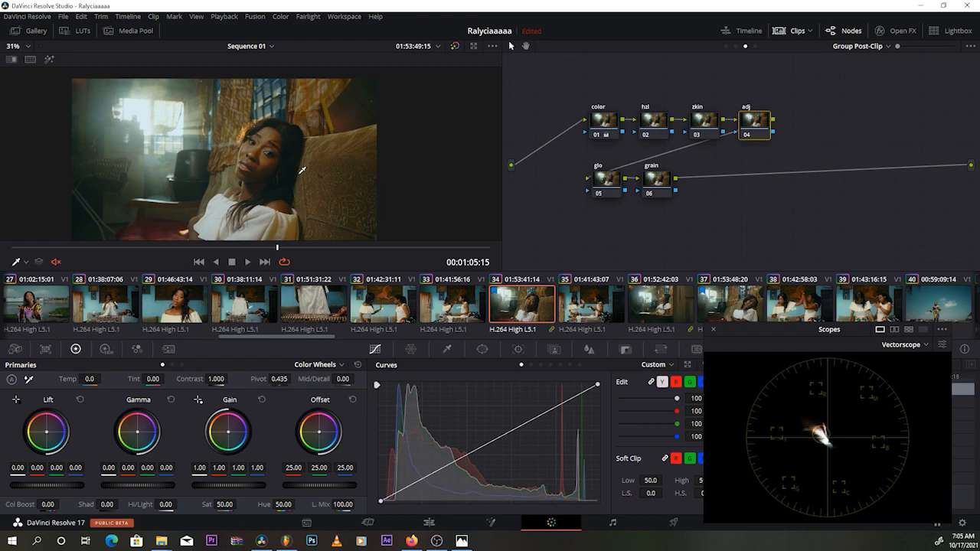
scroll(268, 195, "up", 2)
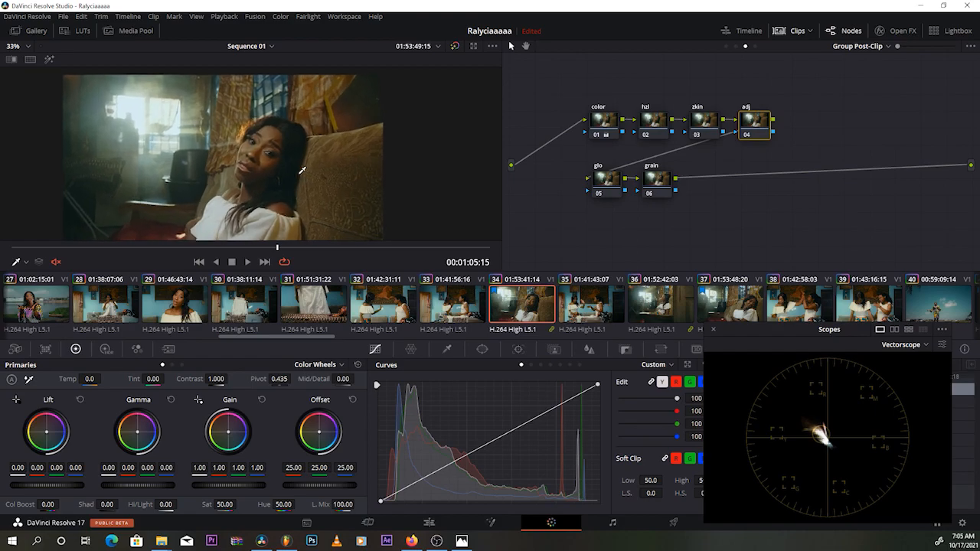
Step: Review the look at different points in clip 34 and return to the clip's first frame
key("space")
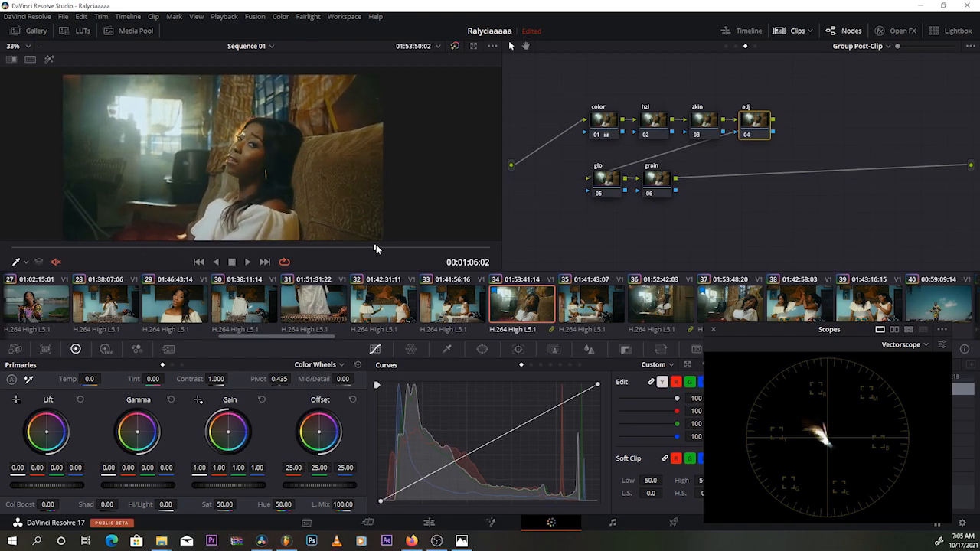
left_click(446, 250)
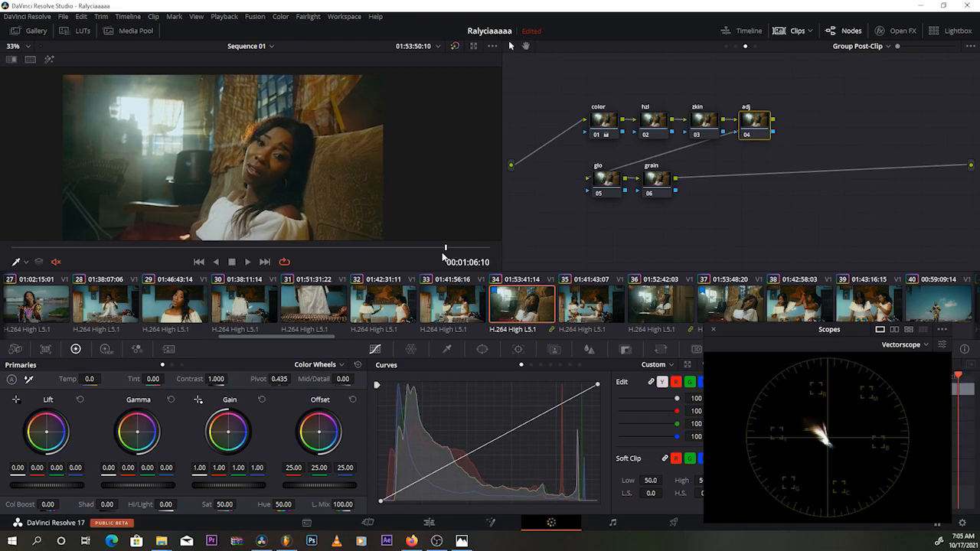
key("Up")
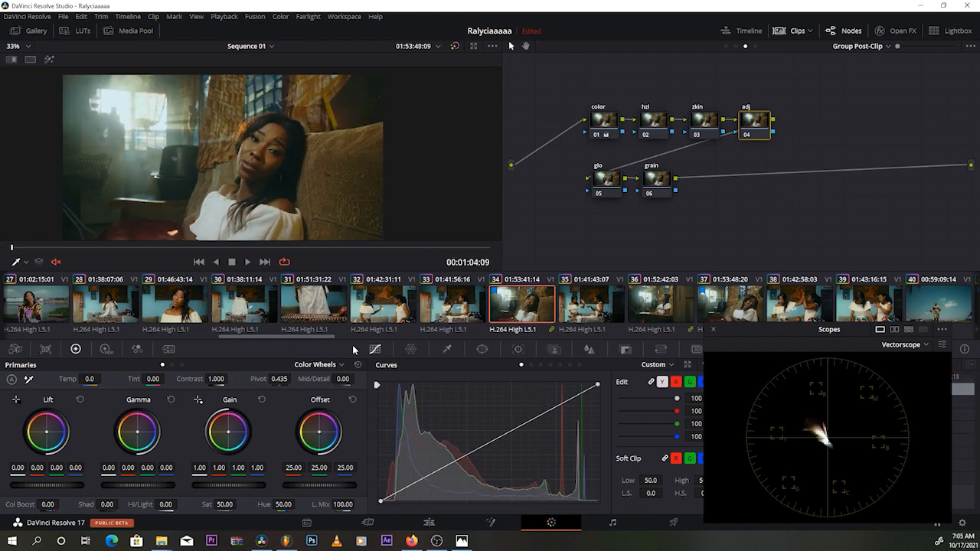
Step: On the adj node's Custom curve, anchor the shadows with one point and slightly lift the upper midtones with another
left_click_drag(524, 424, 522, 422)
mouse_move(429, 475)
left_mouse_down()
mouse_move(410, 490)
mouse_move(413, 481)
left_mouse_up()
scroll(369, 173, "down", 1)
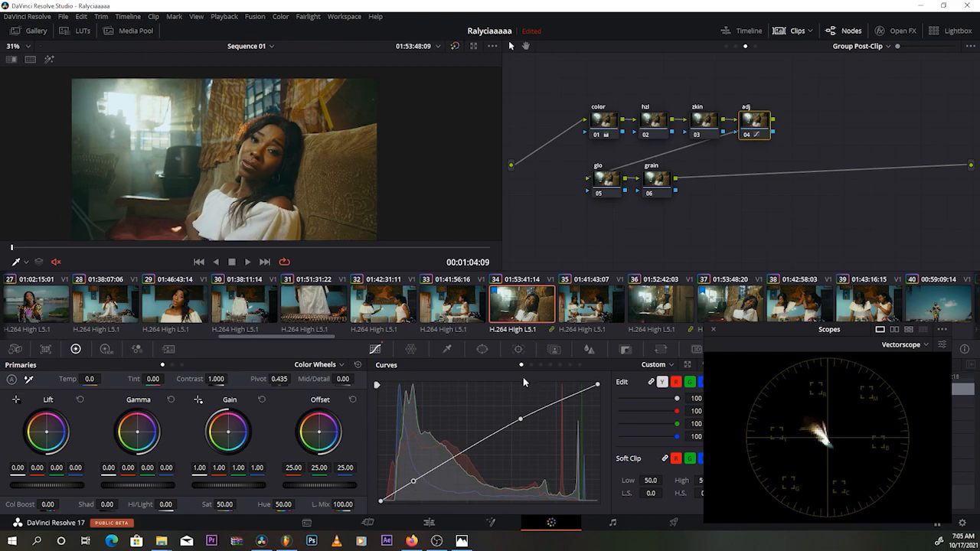
left_click_drag(521, 420, 515, 426)
scroll(339, 175, "down", 2)
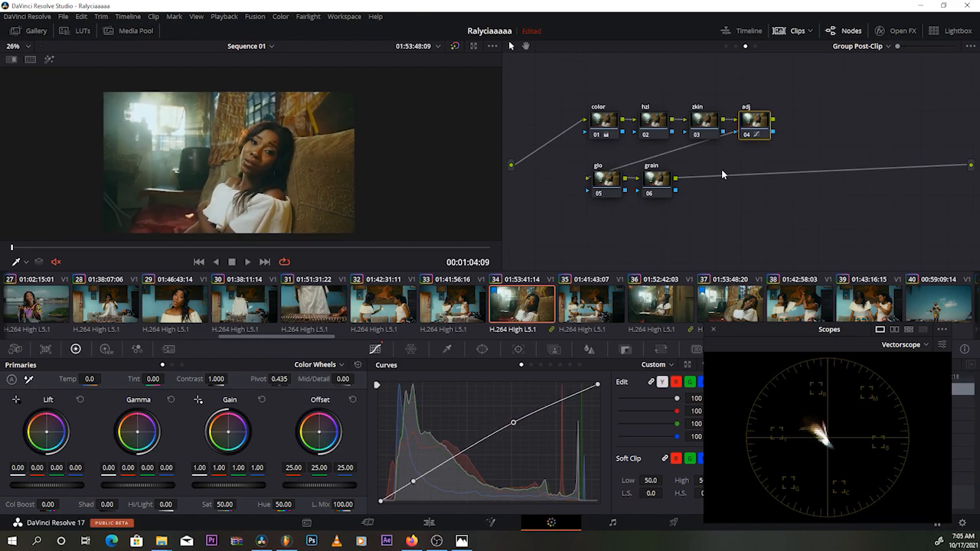
Step: Compare clip 34 with the adj node disabled and enabled to check the curve adjustment at different zoom levels
left_click(753, 136)
left_click(751, 138)
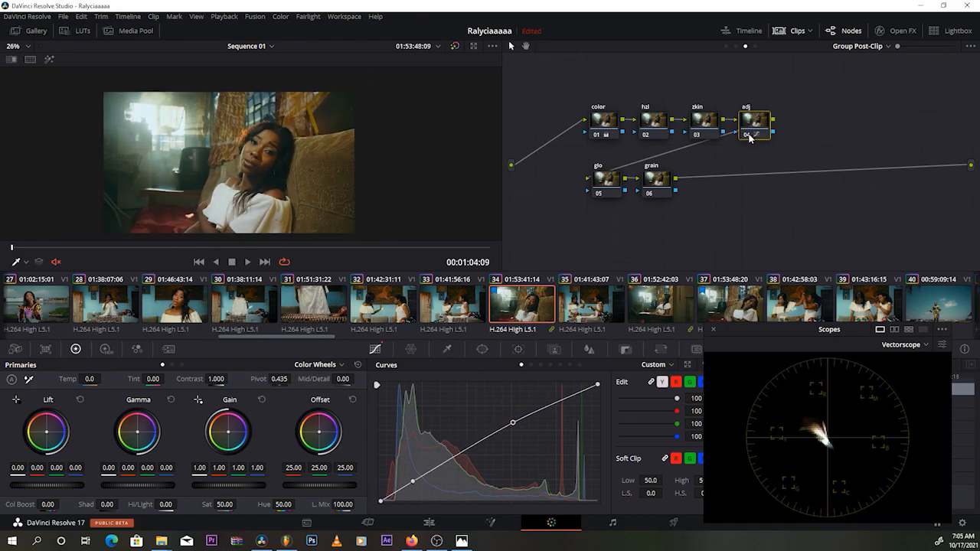
scroll(333, 149, "up", 4)
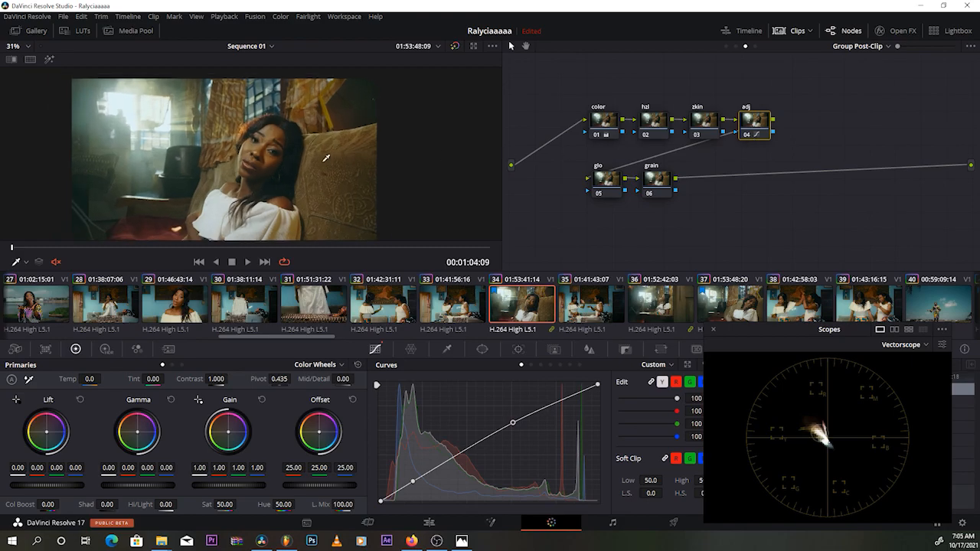
left_click(750, 138)
left_click(750, 138)
left_click(750, 138)
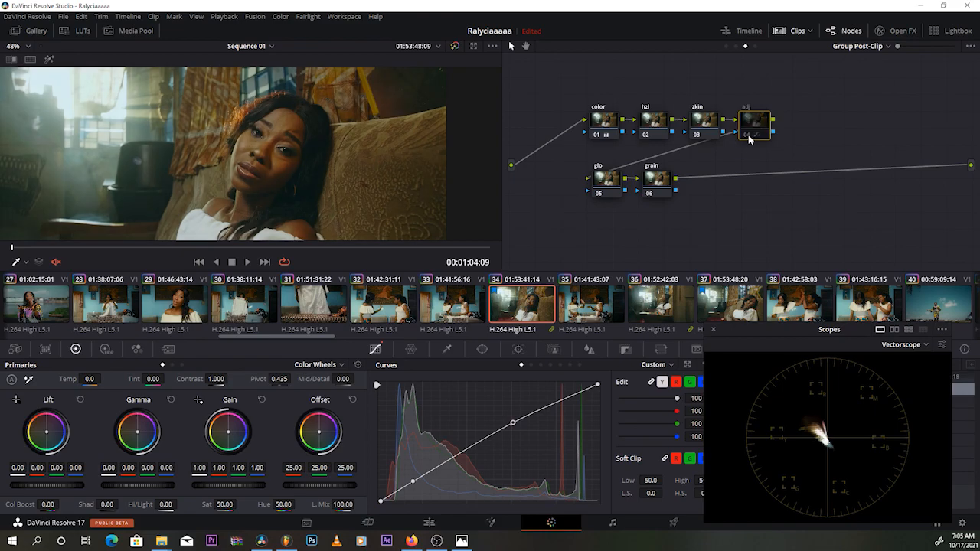
left_click(750, 137)
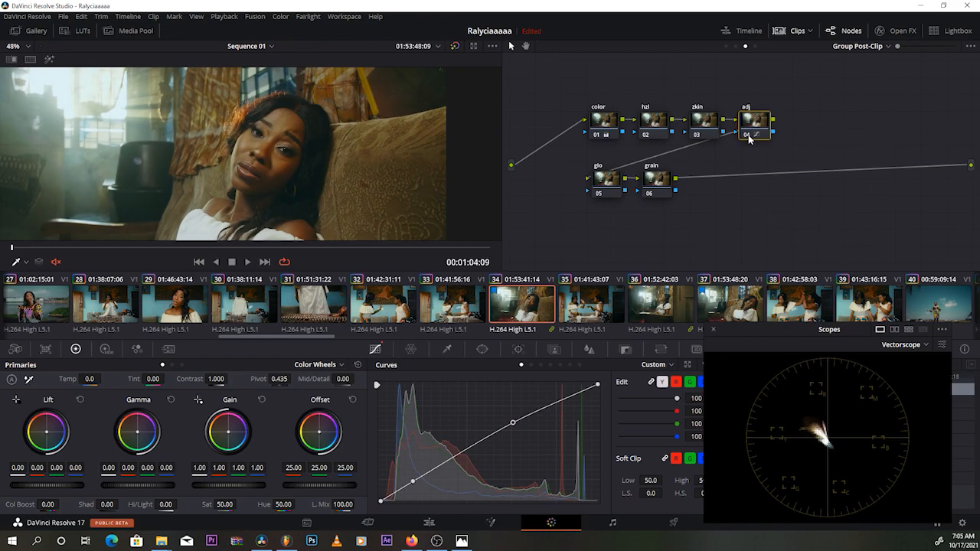
left_click(750, 138)
left_click(750, 138)
left_click(750, 138)
left_click(750, 138)
scroll(385, 156, "down", 1)
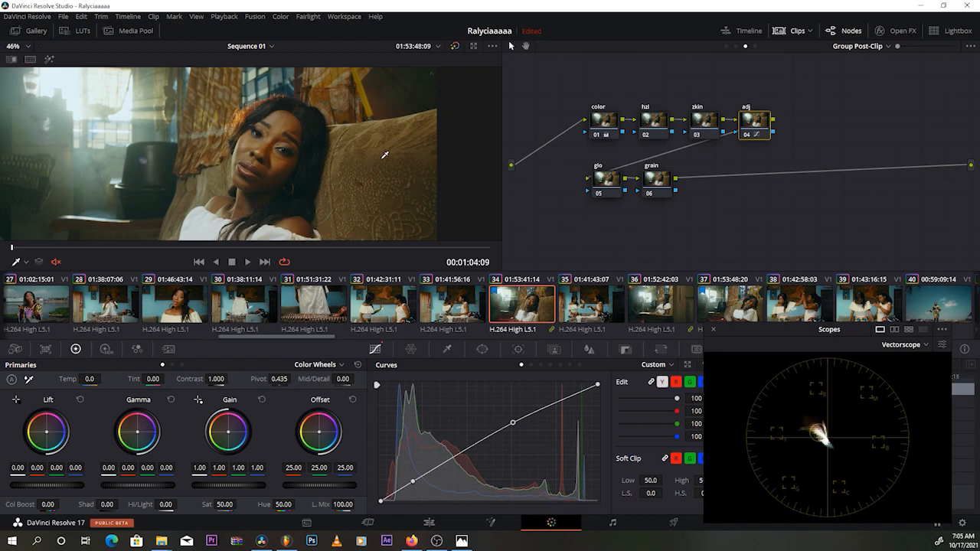
scroll(386, 156, "down", 3)
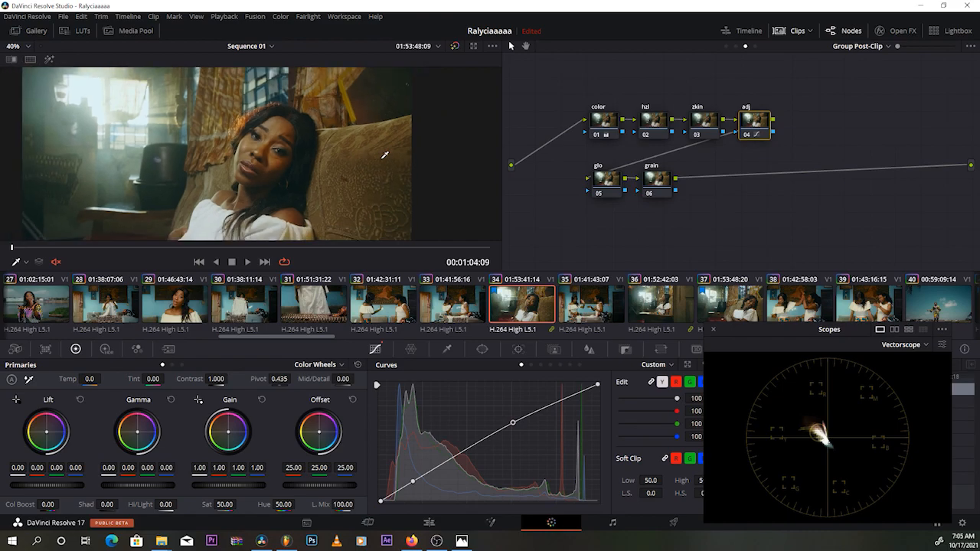
scroll(357, 168, "up", 1)
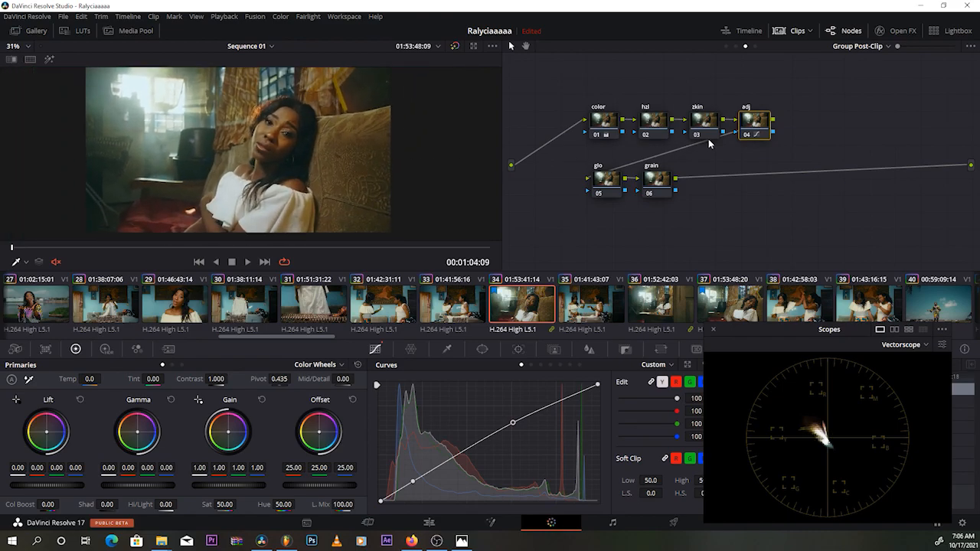
Step: Select the hzl node and show its Hue Vs Hue curve
left_click(656, 120)
scroll(350, 124, "up", 1)
scroll(349, 124, "down", 1)
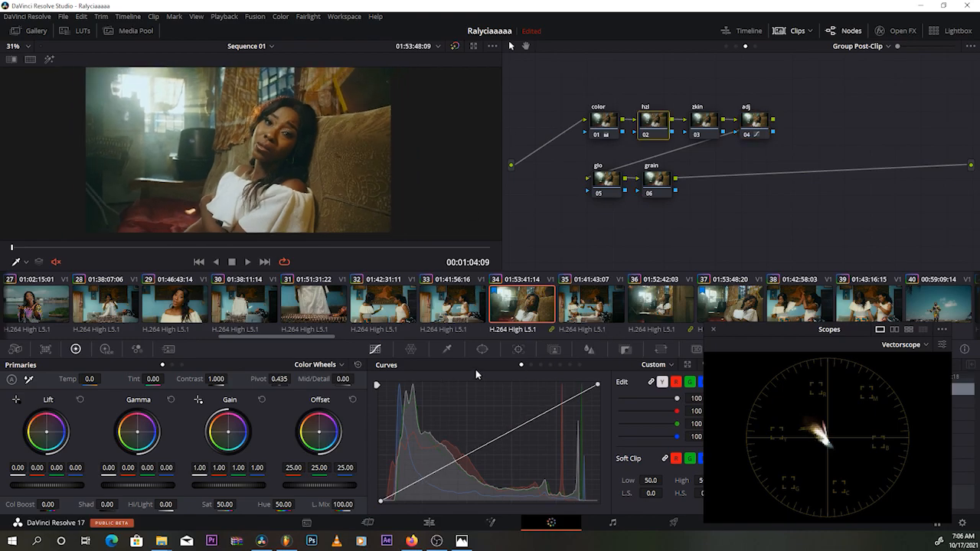
left_click(532, 365)
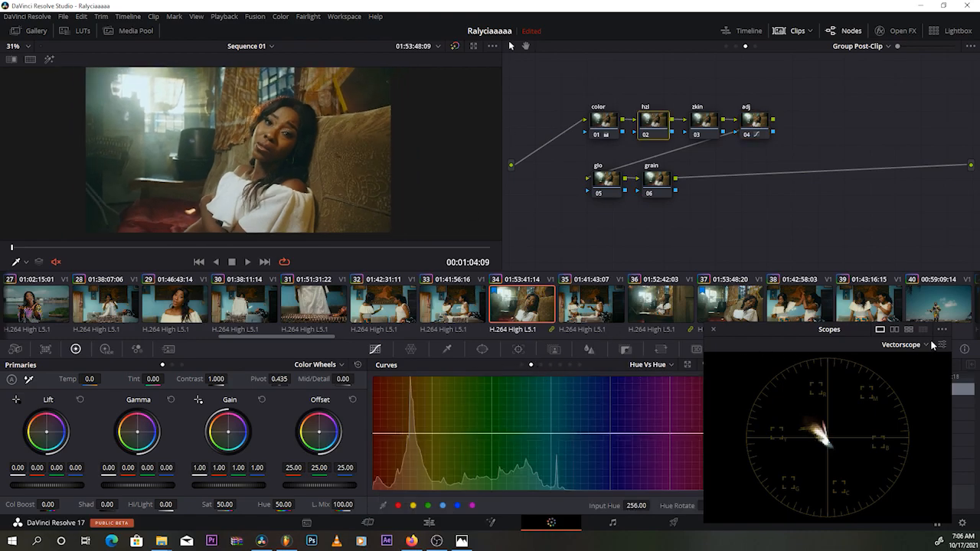
Step: Turn on the vectorscope's skin tone indicator and move the scopes window clear of the Hue Vs Hue curve
left_click_drag(800, 331, 828, 329)
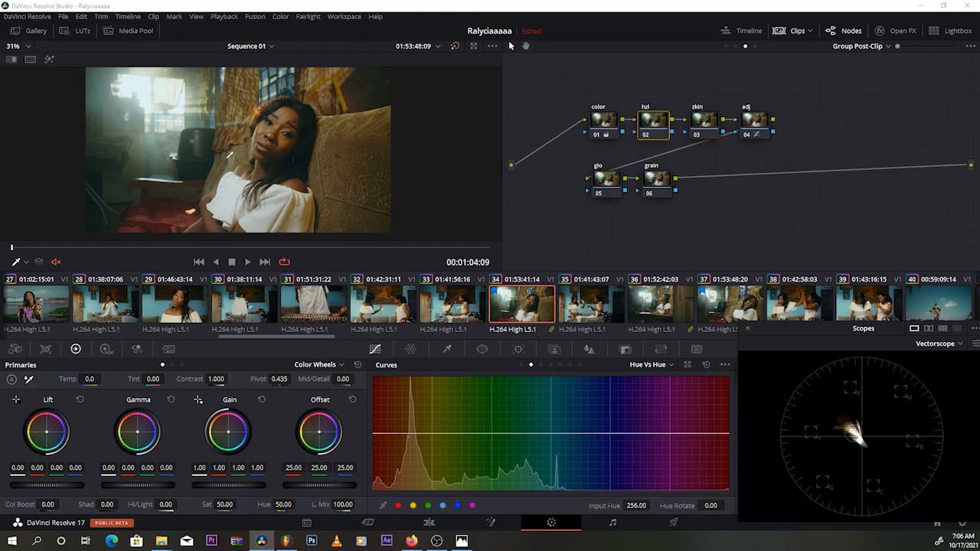
scroll(229, 156, "up", 2)
scroll(229, 156, "down", 2)
left_click_drag(841, 331, 768, 328)
left_click(903, 342)
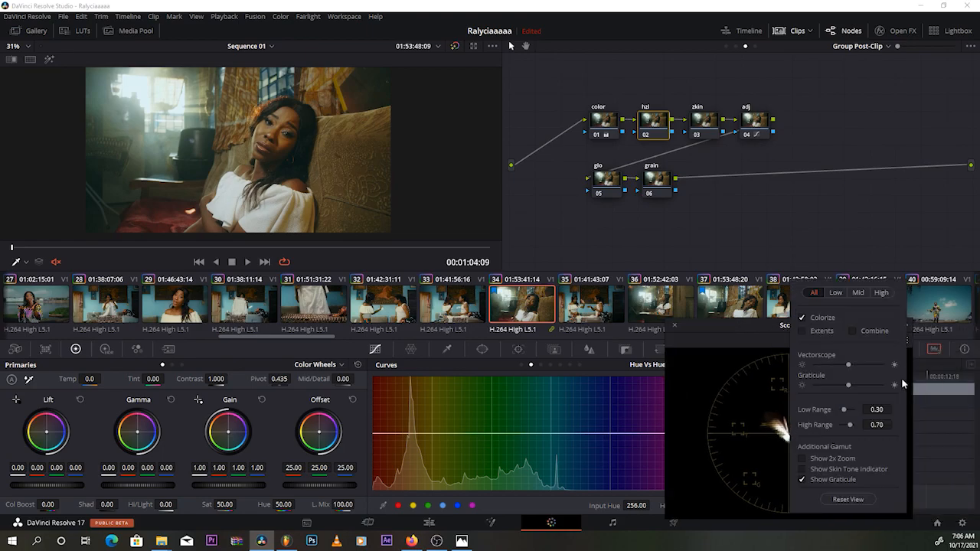
left_click(818, 471)
left_click(904, 259)
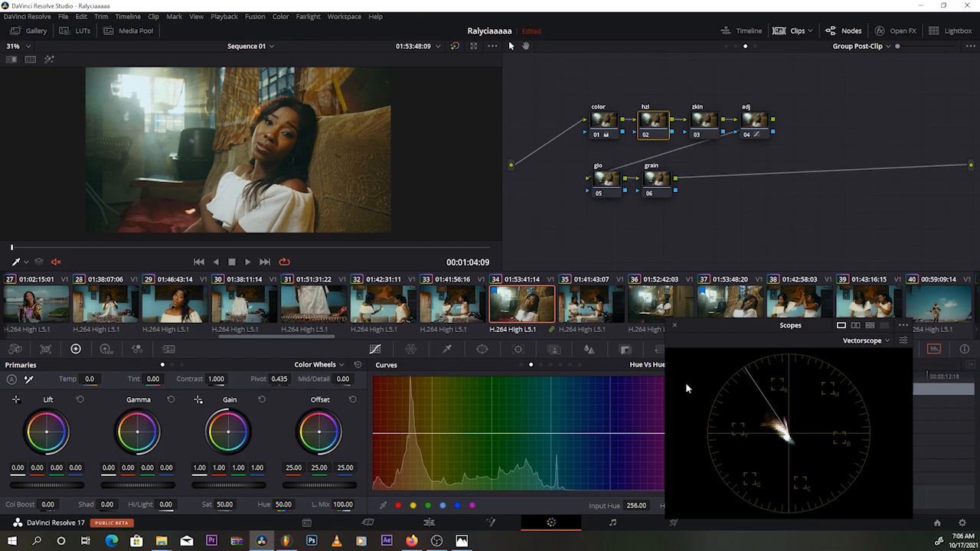
left_click(26, 262)
left_click(137, 268)
left_click_drag(781, 334, 842, 330)
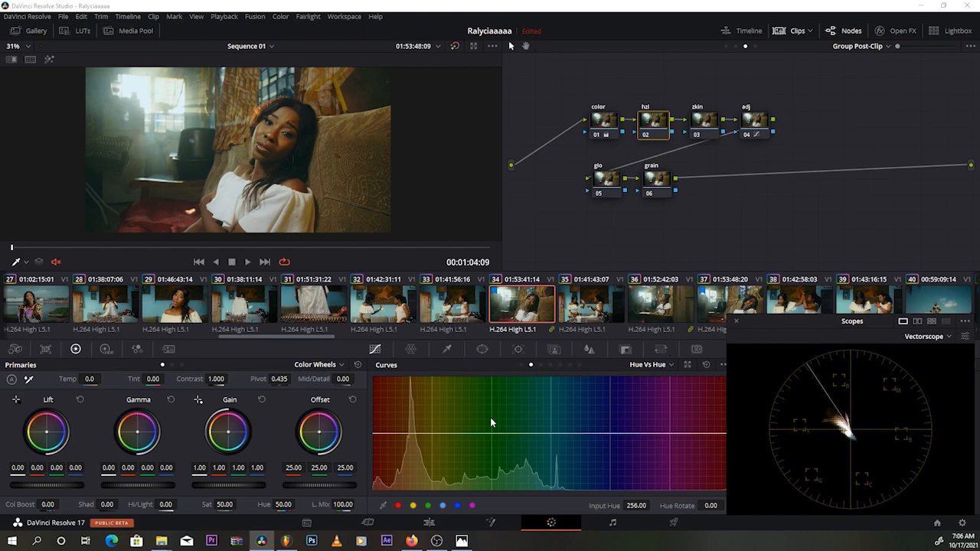
Step: Add control points for the hue ranges on the hzl node's Hue Vs Hue curve and raise the yellow point to Hue Rotate 11.80
left_click(443, 506)
left_click(457, 505)
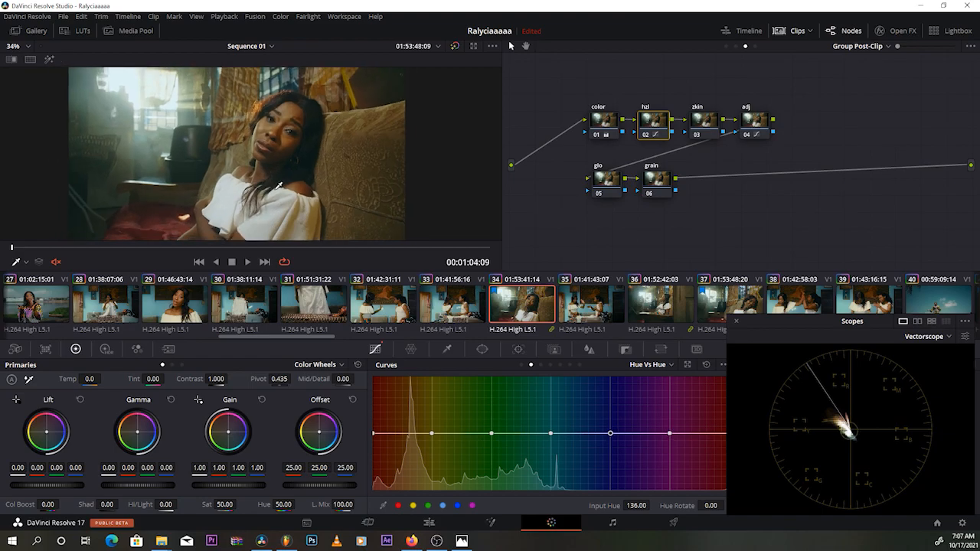
scroll(280, 185, "up", 1)
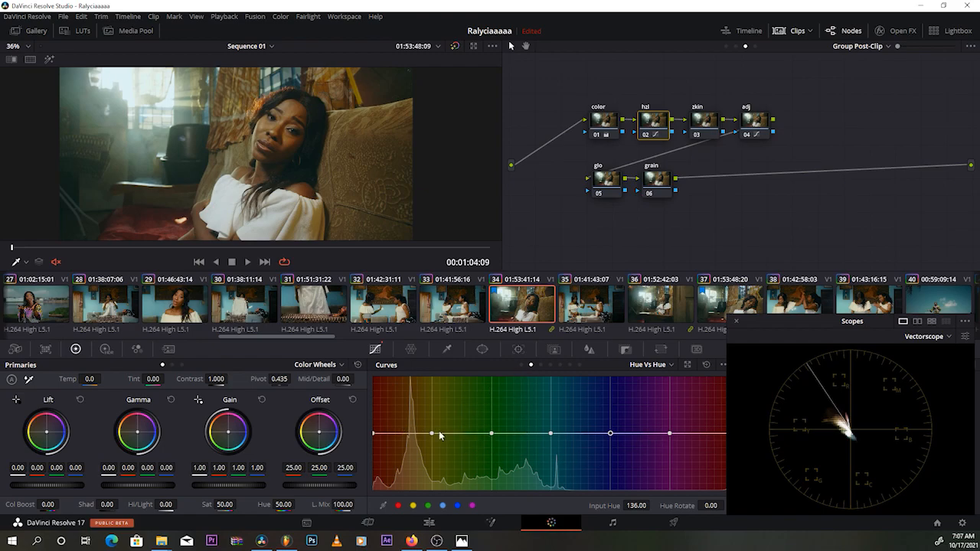
scroll(313, 197, "up", 4)
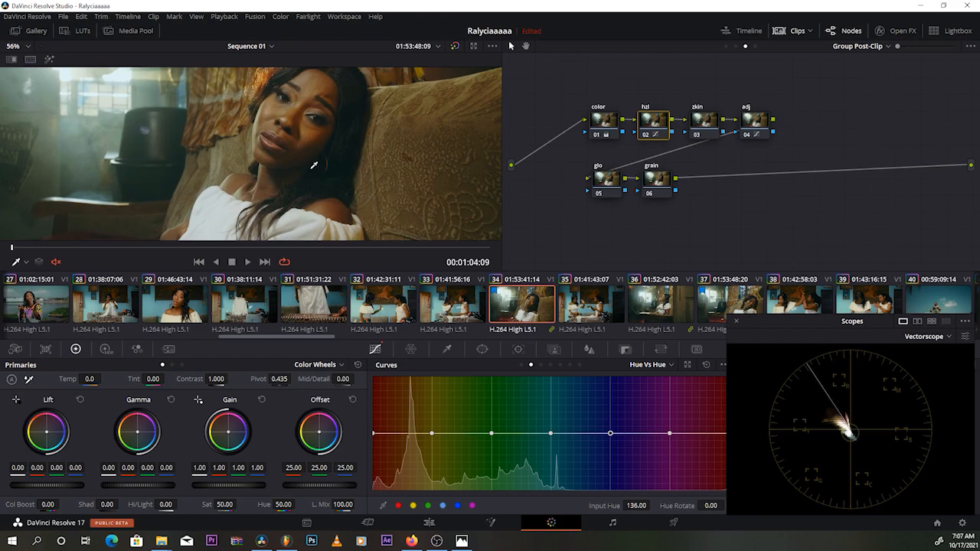
left_click_drag(312, 170, 328, 193)
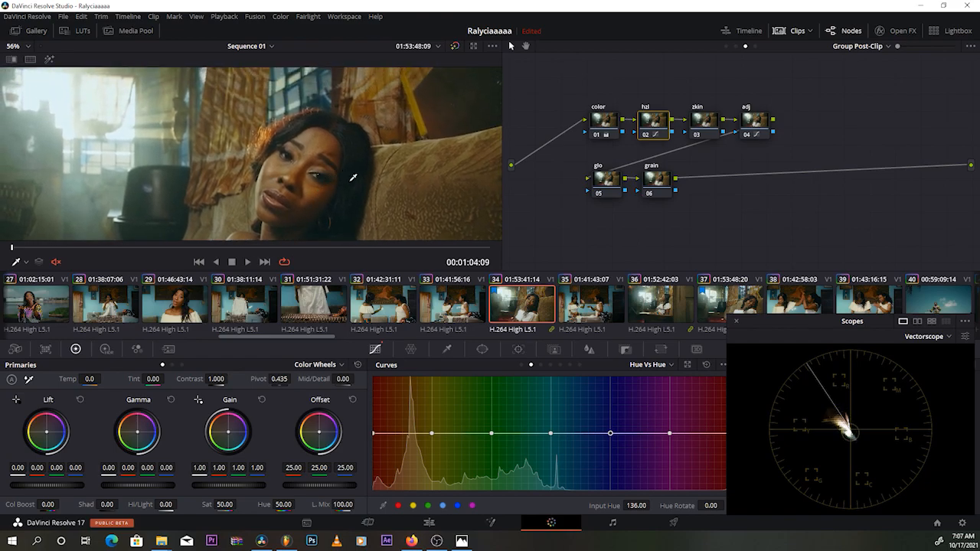
left_click(431, 433)
left_click_drag(431, 433, 431, 431)
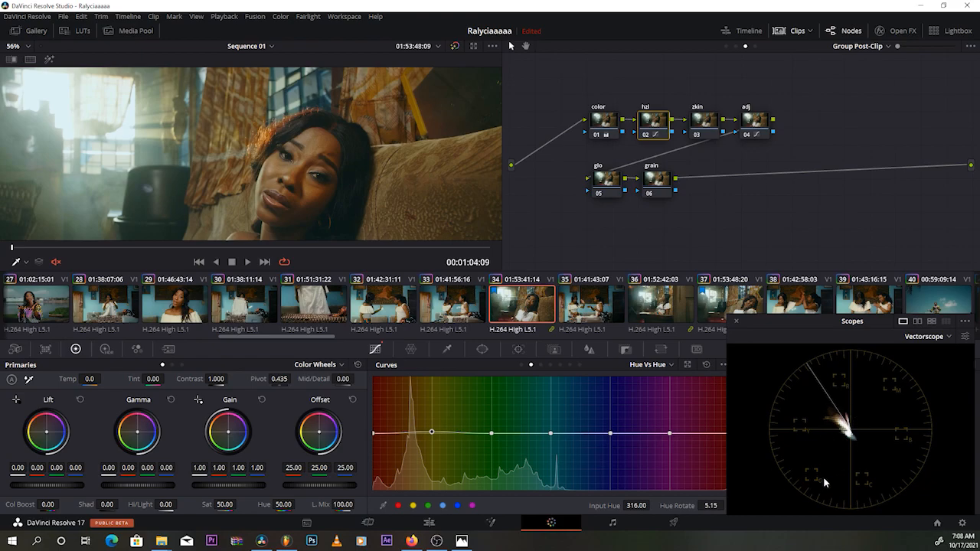
left_click_drag(431, 434, 431, 428)
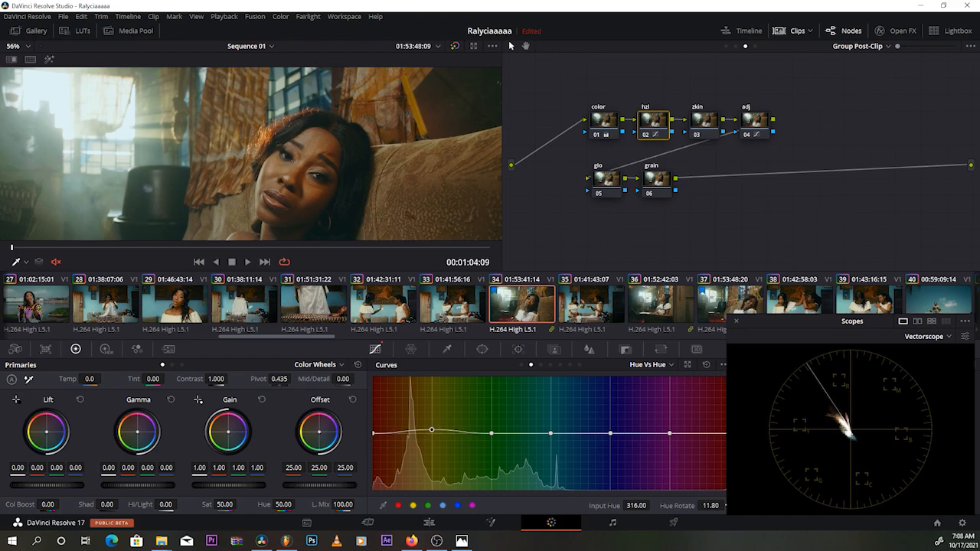
Step: Compare clip 34 with the hzl node disabled and enabled, checking the skin tones at different zoom levels
left_click(649, 136)
left_click(648, 137)
scroll(377, 100, "down", 3)
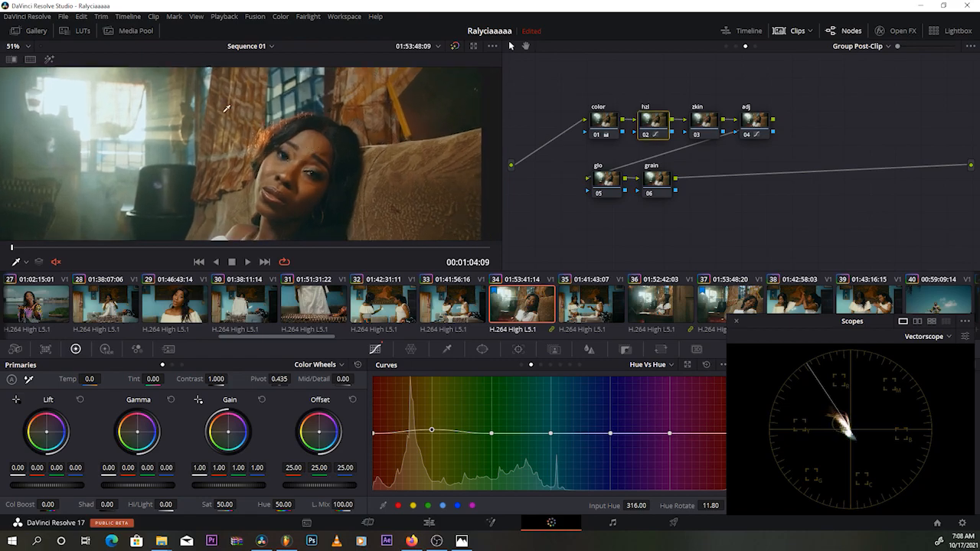
scroll(291, 164, "down", 2)
scroll(305, 185, "up", 4)
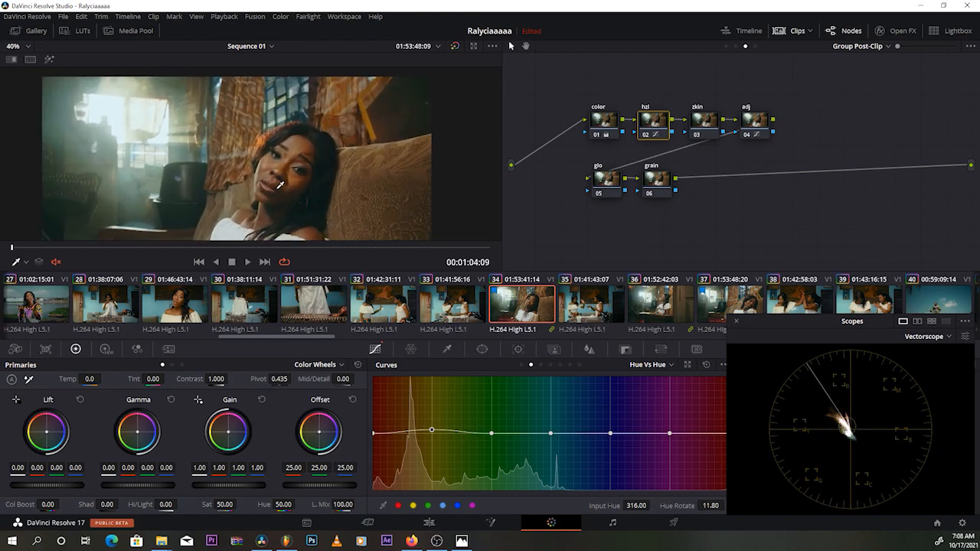
scroll(305, 185, "up", 2)
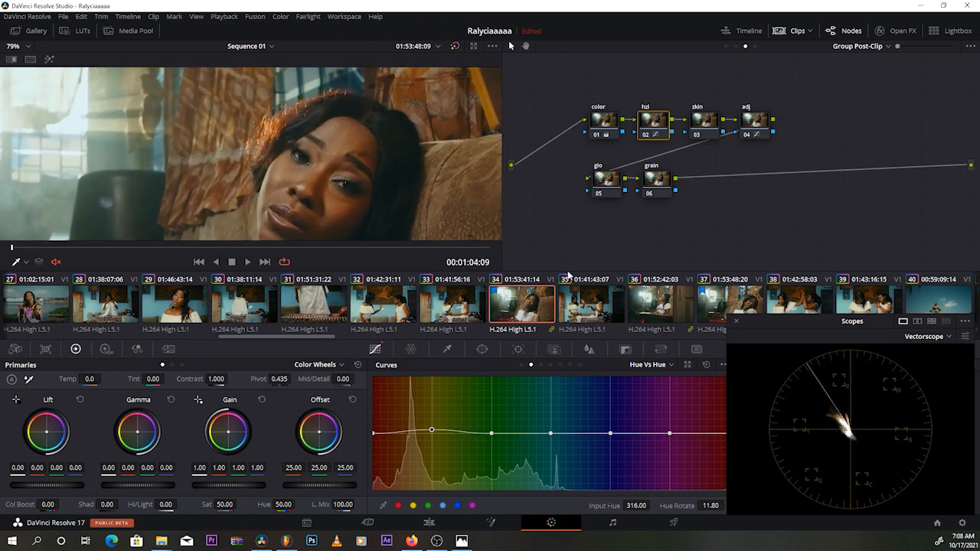
left_click(650, 137)
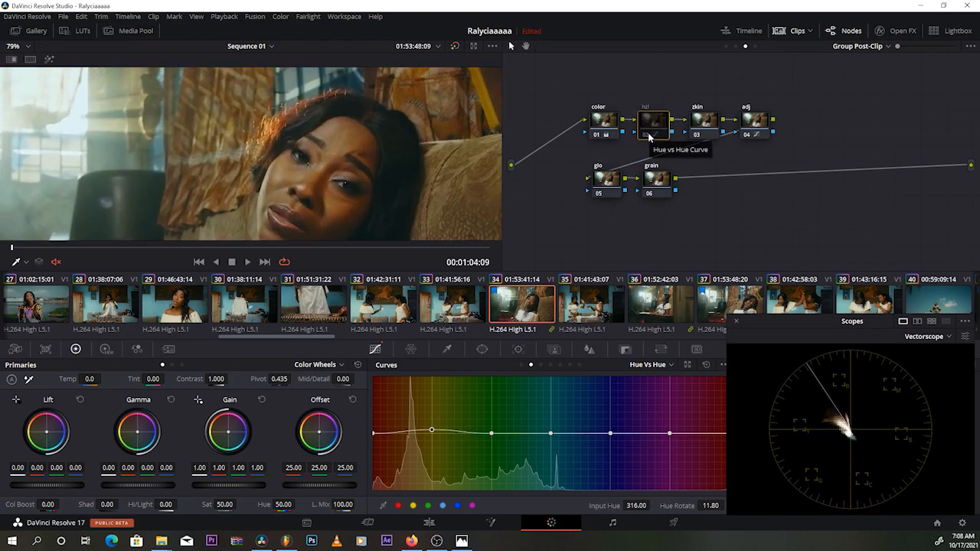
left_click(649, 137)
scroll(275, 153, "down", 2)
scroll(276, 154, "down", 4)
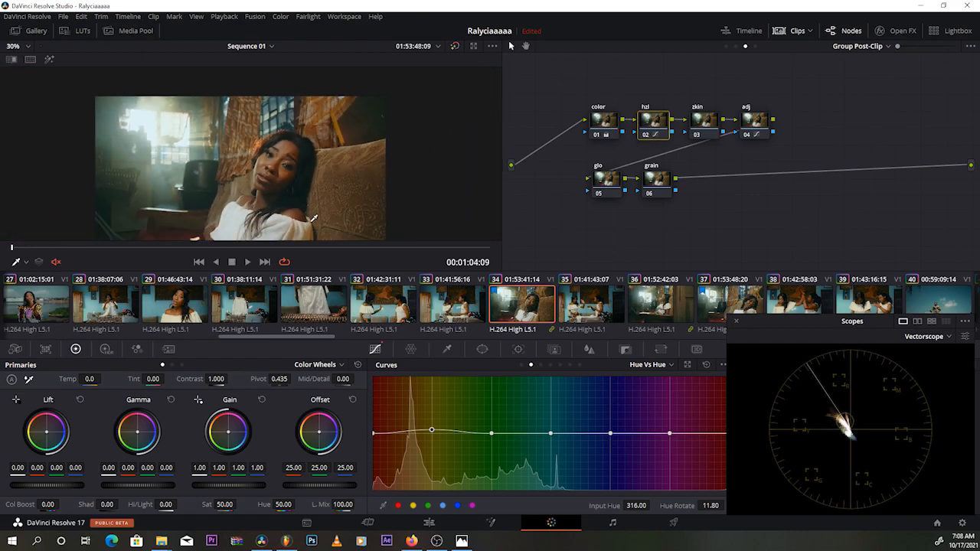
scroll(344, 212, "down", 2)
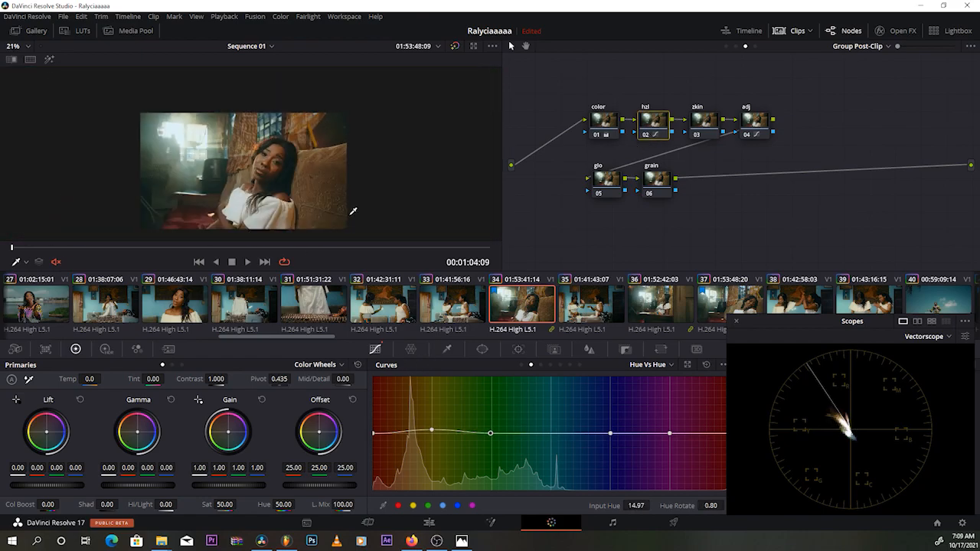
Step: Show the hzl node's Hue Vs Sat curve and add control points for the hue ranges
left_click(540, 364)
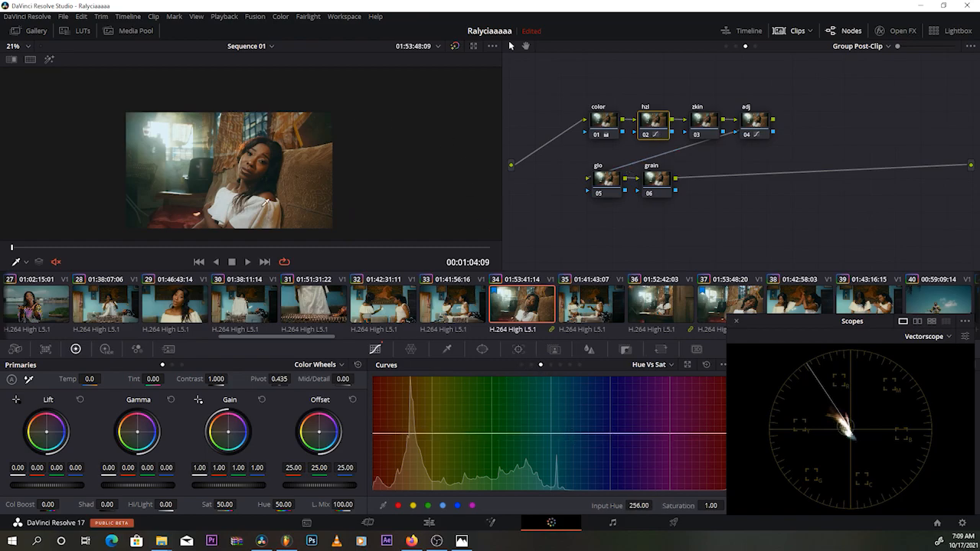
scroll(265, 202, "up", 4)
scroll(335, 174, "down", 1)
left_click(444, 505)
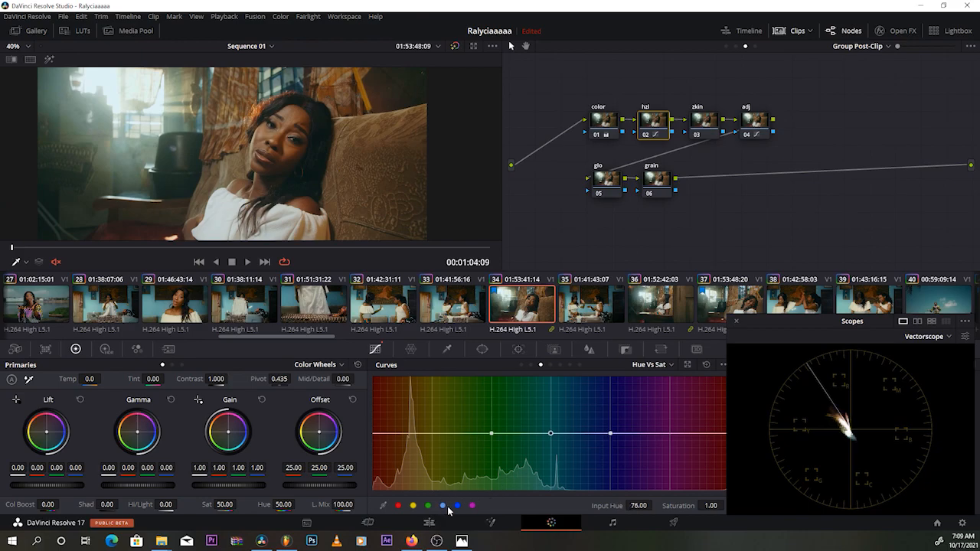
left_click(457, 508)
left_click(428, 507)
left_click(412, 508)
scroll(170, 141, "down", 3)
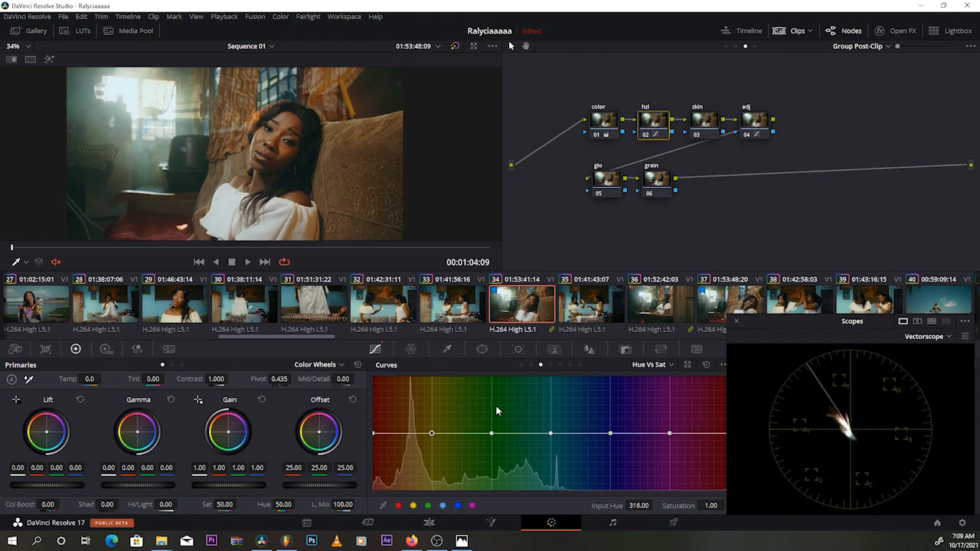
Step: Lower the yellow point on the Hue Vs Sat curve to saturation 0.73 and check the skin up close
left_click_drag(432, 435, 435, 460)
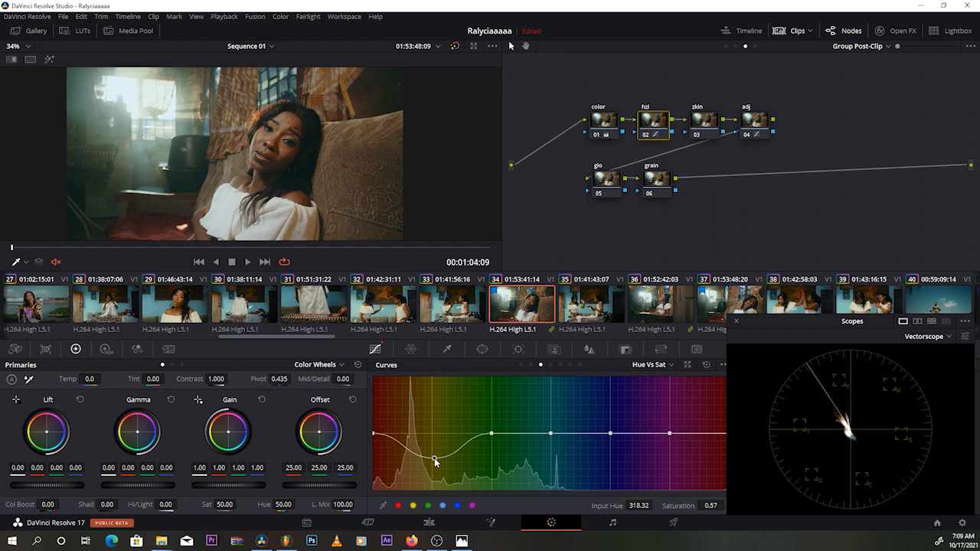
mouse_move(435, 459)
left_mouse_down()
mouse_move(433, 383)
mouse_move(430, 453)
left_mouse_up()
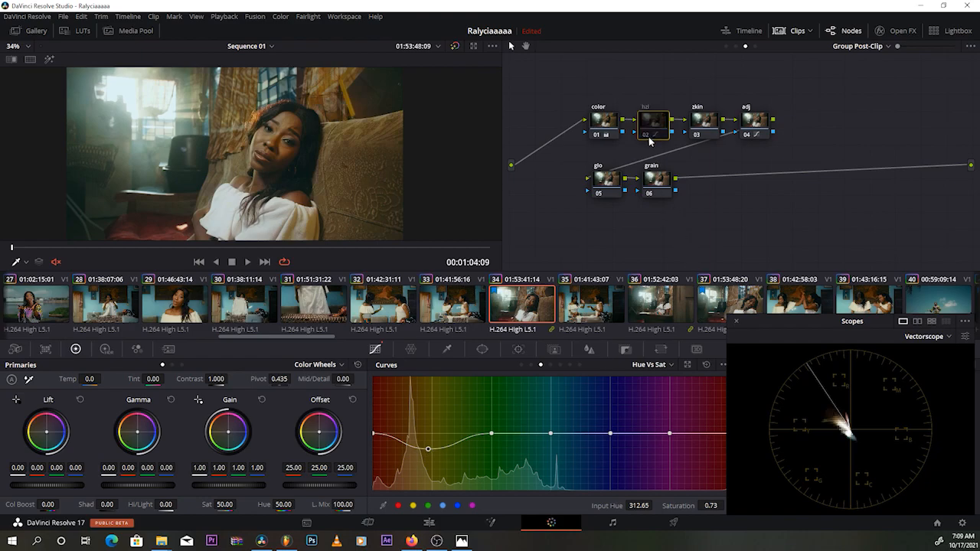
scroll(347, 167, "up", 4)
scroll(347, 166, "up", 2)
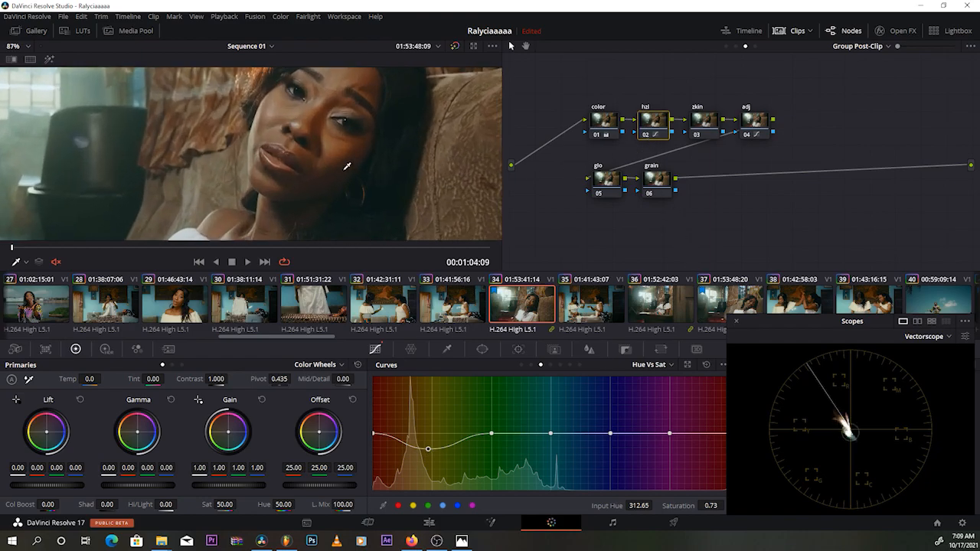
scroll(351, 187, "down", 1)
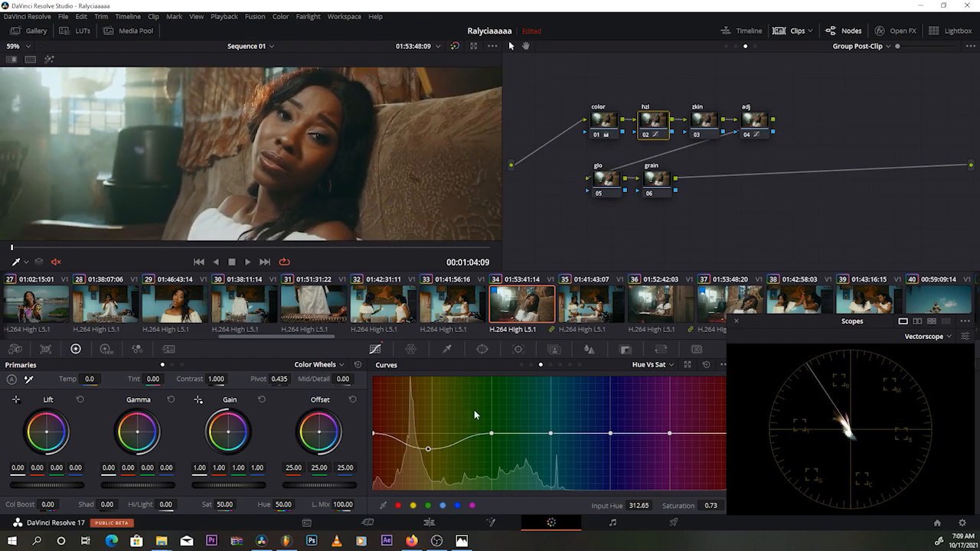
Step: On the Hue Vs Sat curve, lower the green point to saturation 0.73 and the cyan point to 0.75
left_click(444, 506)
mouse_move(492, 435)
left_mouse_down()
mouse_move(496, 449)
mouse_move(501, 425)
mouse_move(499, 440)
mouse_move(493, 435)
left_mouse_up()
scroll(201, 169, "down", 2)
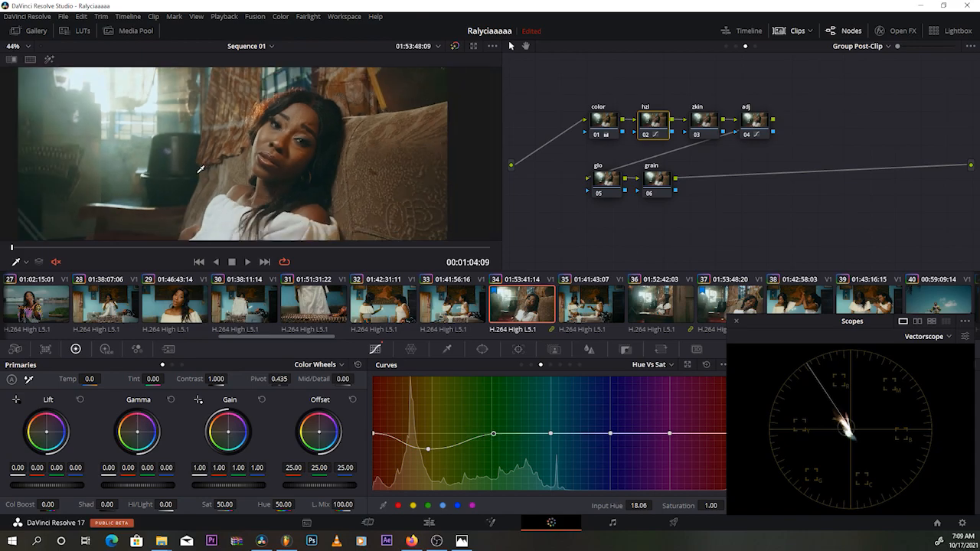
scroll(65, 153, "up", 2)
mouse_move(497, 434)
left_mouse_down()
mouse_move(502, 470)
mouse_move(505, 446)
mouse_move(497, 451)
left_mouse_up()
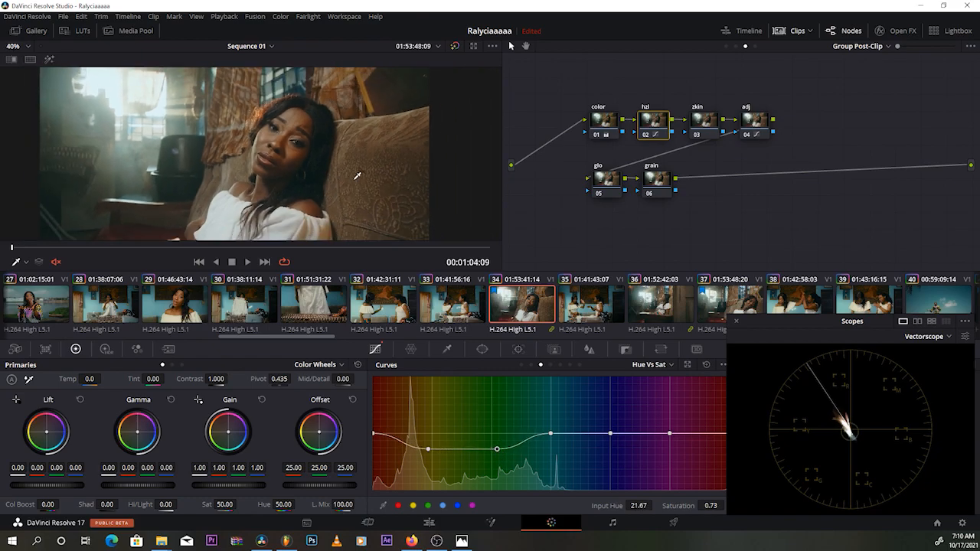
scroll(357, 176, "up", 1)
mouse_move(552, 437)
left_mouse_down()
mouse_move(578, 460)
mouse_move(574, 405)
mouse_move(565, 452)
mouse_move(567, 386)
mouse_move(558, 433)
mouse_move(569, 455)
mouse_move(561, 452)
left_mouse_up()
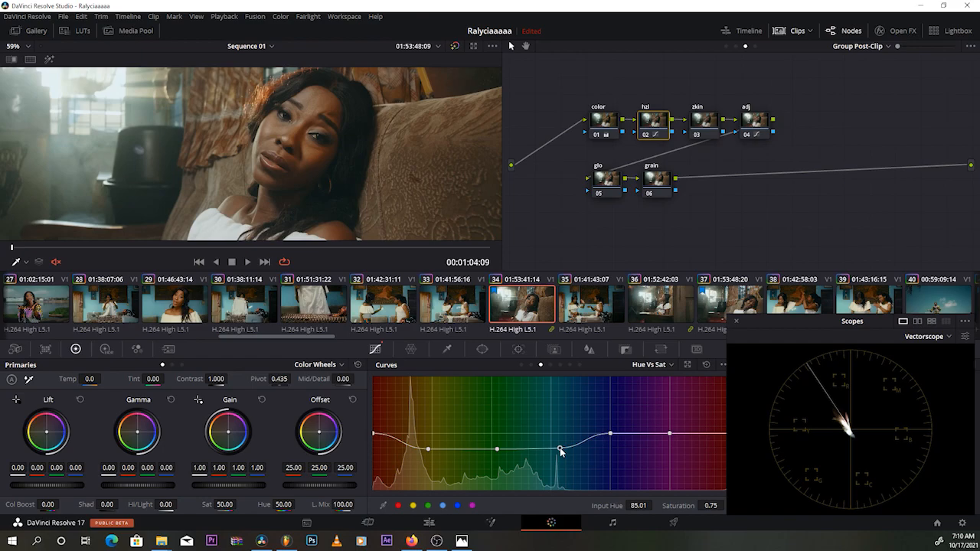
Step: Review the desaturated look of clip 34 at several zoom levels and in full screen
scroll(368, 184, "down", 5)
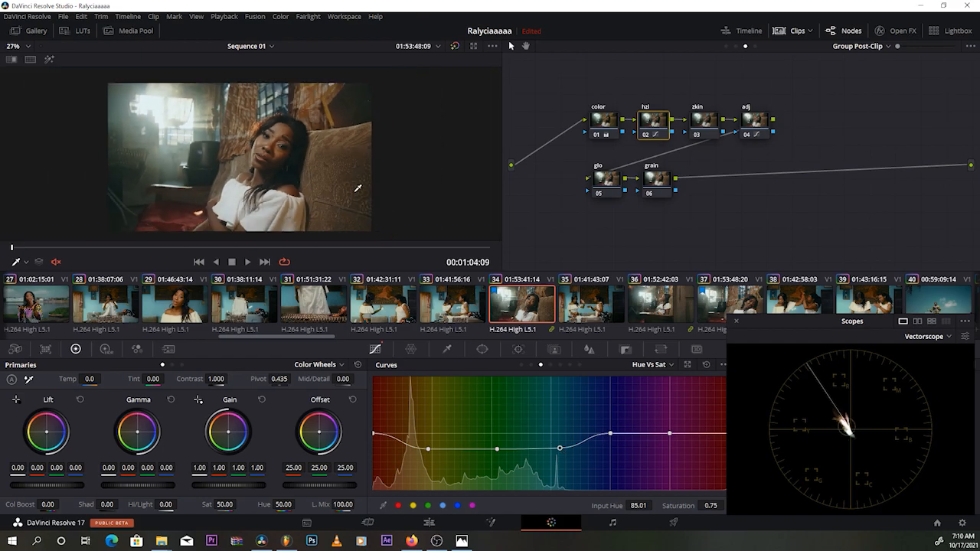
scroll(371, 182, "up", 2)
scroll(371, 183, "up", 2)
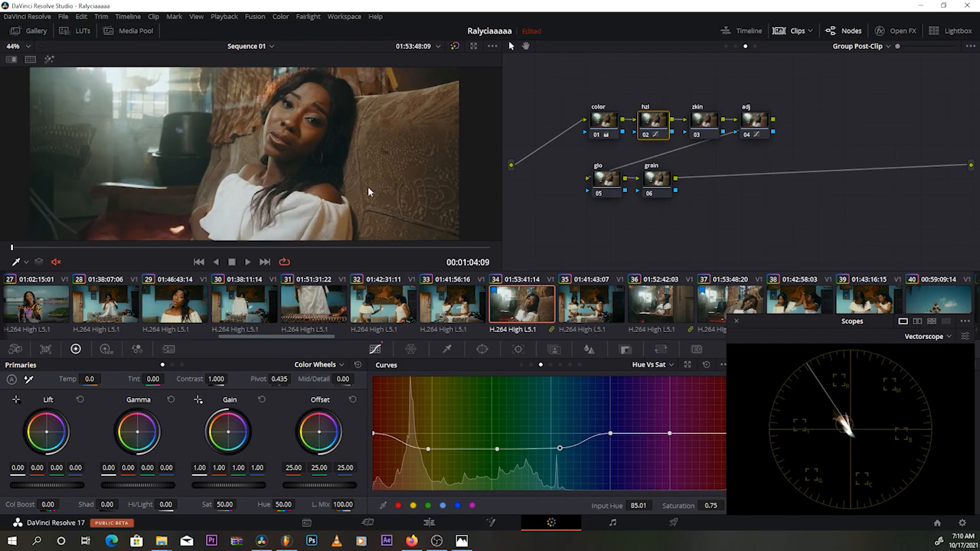
key("p")
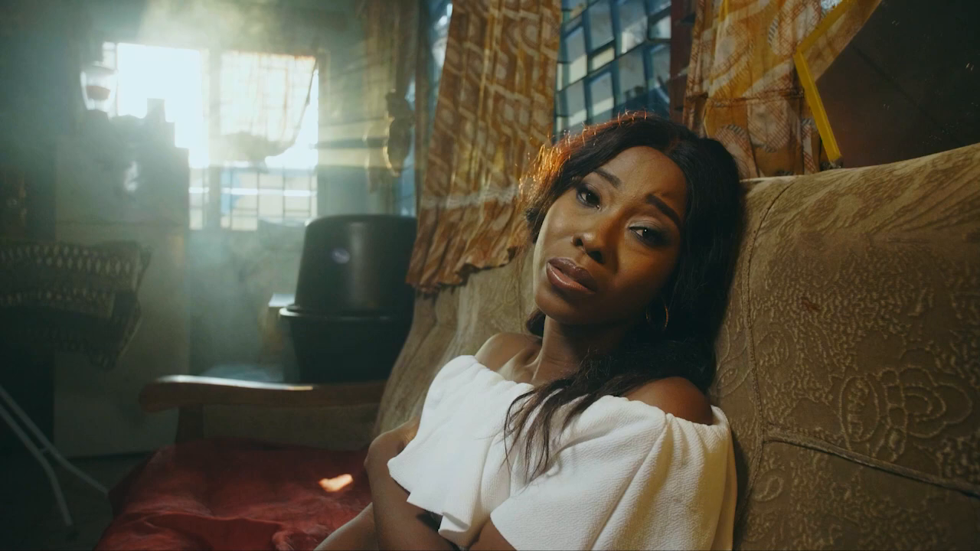
key("p")
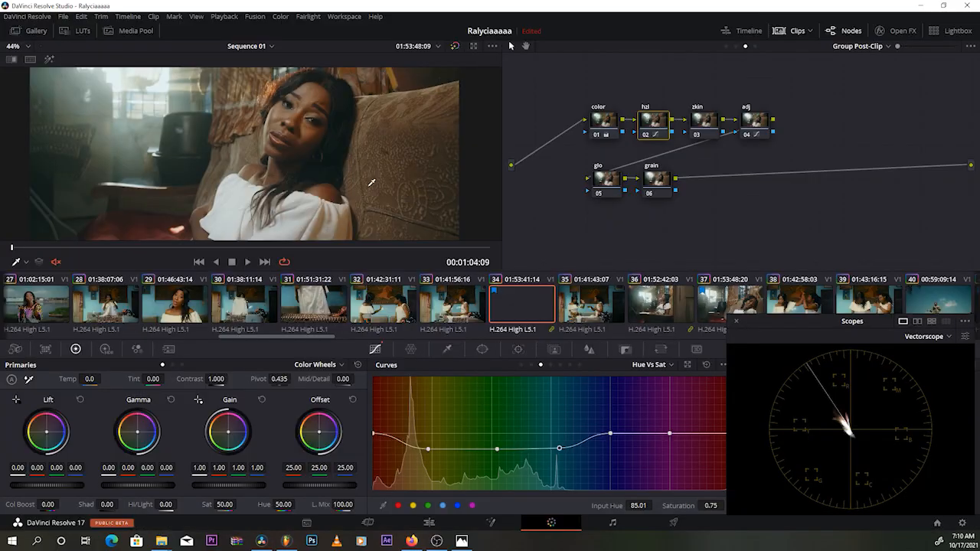
scroll(373, 181, "up", 2)
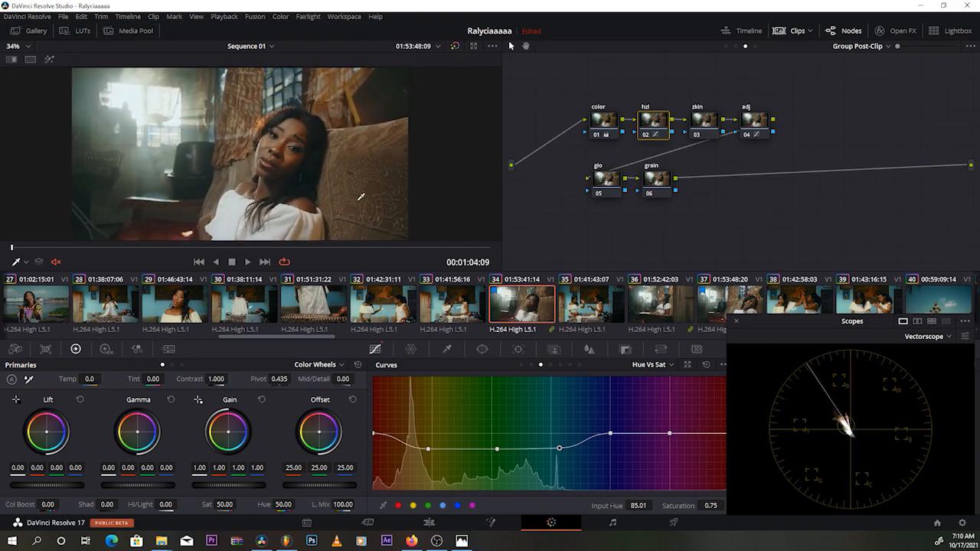
scroll(363, 189, "up", 2)
scroll(366, 182, "down", 1)
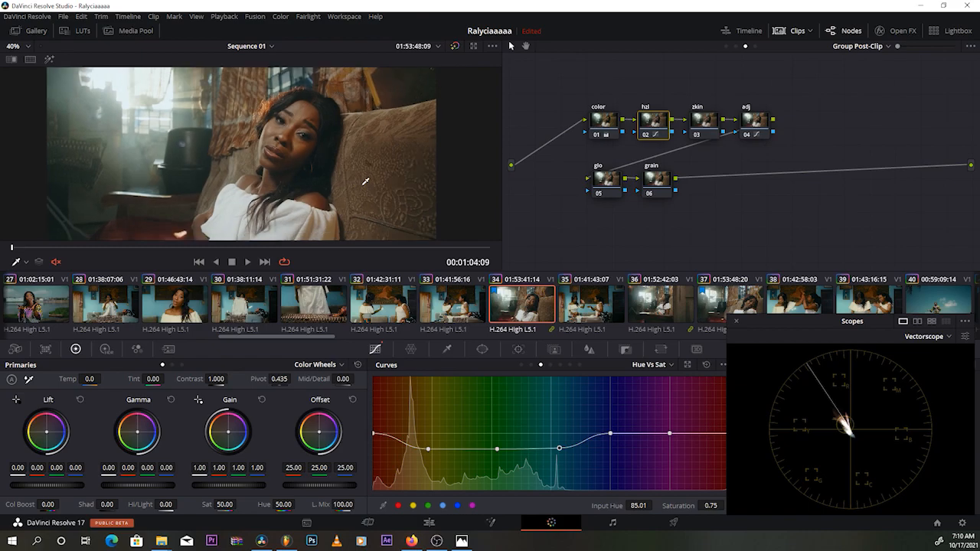
Step: Show the hzl node's Hue Vs Lum curve and add control points for the hue ranges
left_click(551, 365)
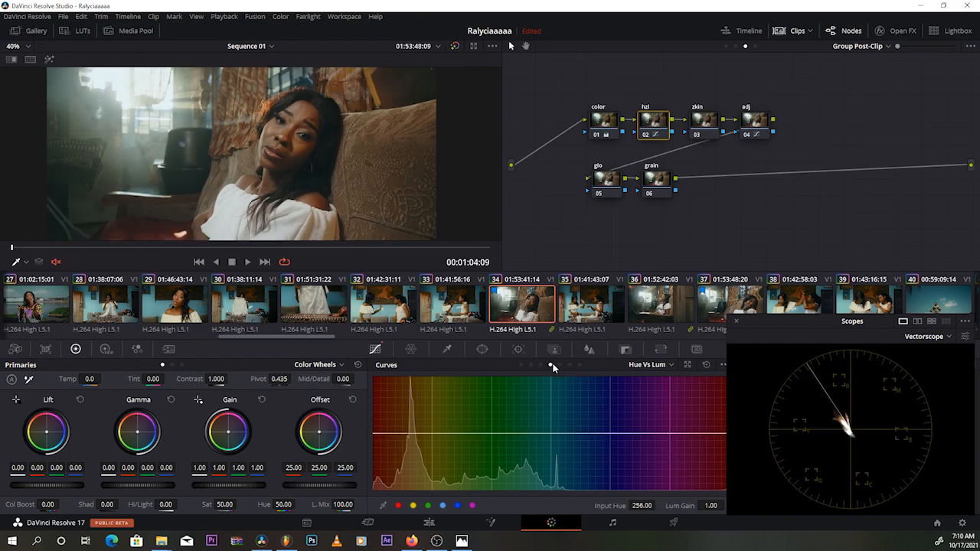
left_click(400, 507)
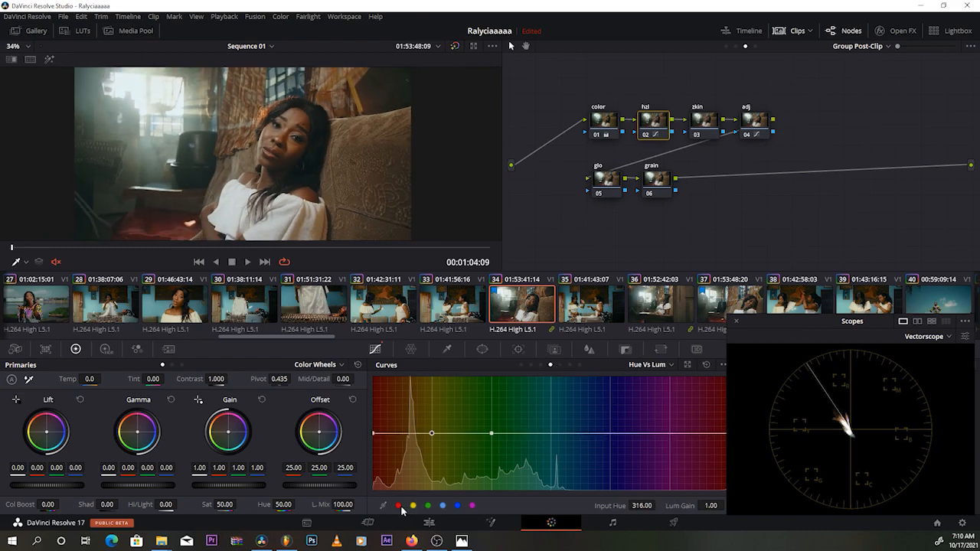
left_click(429, 506)
left_click(458, 506)
scroll(441, 230, "up", 3)
Step: Slightly raise the yellow point on the Hue Vs Lum curve, and try lifting the green point before returning it to Lum Gain 1.00
mouse_move(434, 436)
left_mouse_down()
mouse_move(427, 414)
mouse_move(429, 432)
left_mouse_up()
left_click_drag(491, 434, 496, 414)
left_click_drag(495, 415, 491, 434)
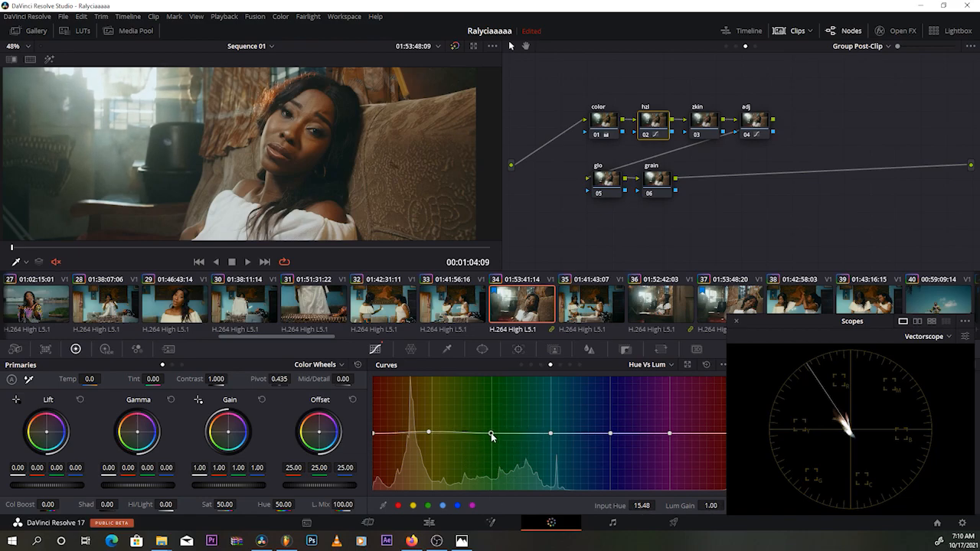
Step: On the hzl node's Hue Vs Lum curve, set Lum Gain to 1.18 for yellow, 1.05 for cyan and 0.99 for green
left_click(429, 433)
mouse_move(700, 510)
left_mouse_down()
mouse_move(732, 510)
mouse_move(715, 511)
left_mouse_up()
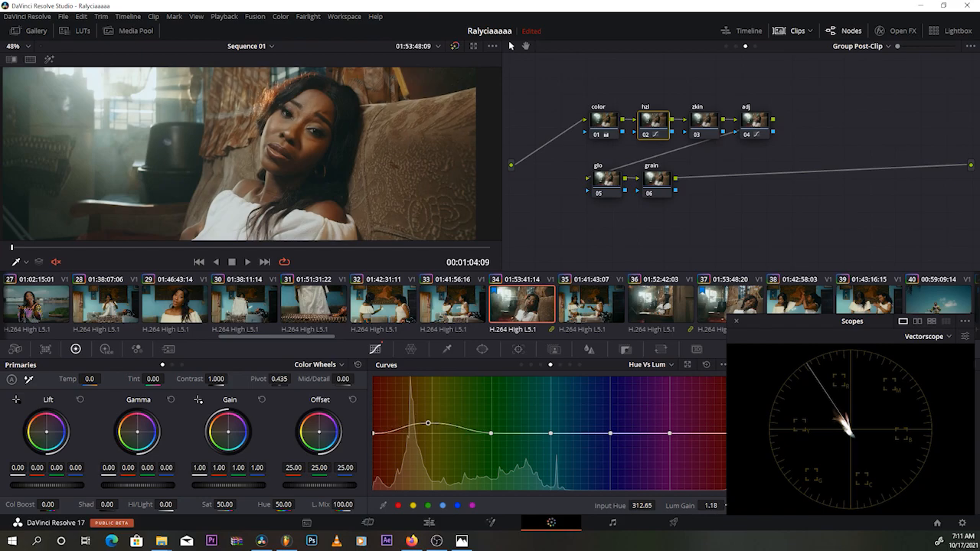
mouse_move(551, 433)
left_mouse_down()
mouse_move(554, 421)
mouse_move(549, 447)
mouse_move(550, 433)
left_mouse_up()
scroll(255, 183, "down", 3)
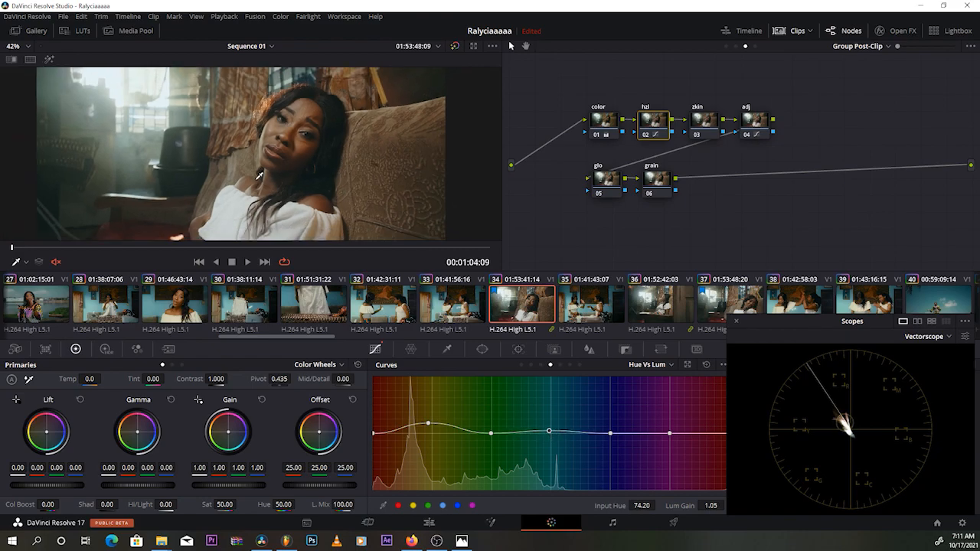
left_click(610, 435)
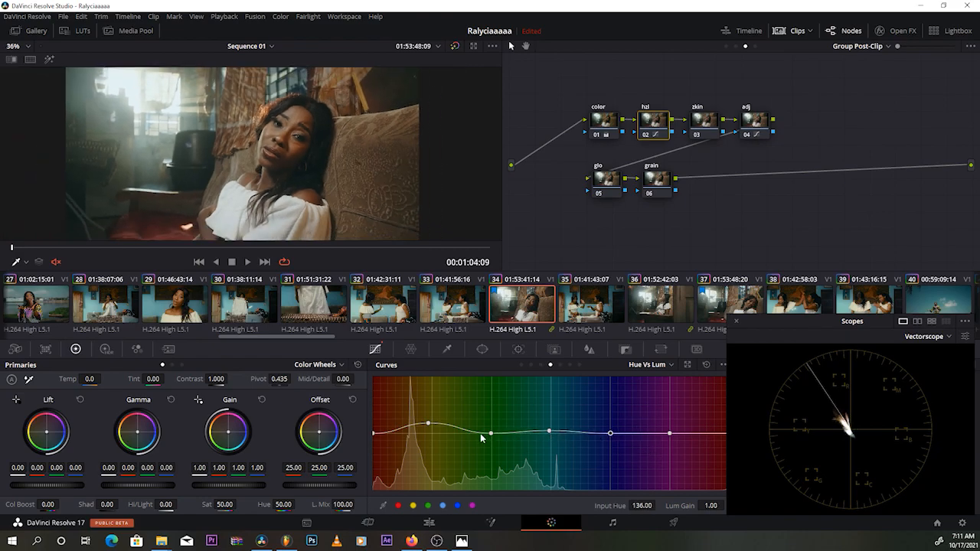
left_click_drag(491, 435, 485, 440)
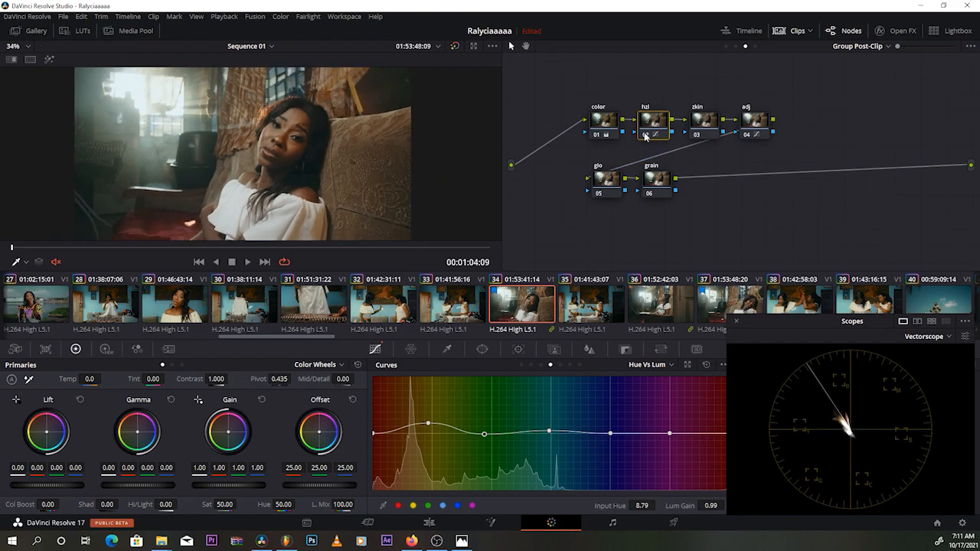
Step: Compare clip 34 with the hzl node off and on, inspecting the image at several zoom levels
scroll(364, 155, "up", 3)
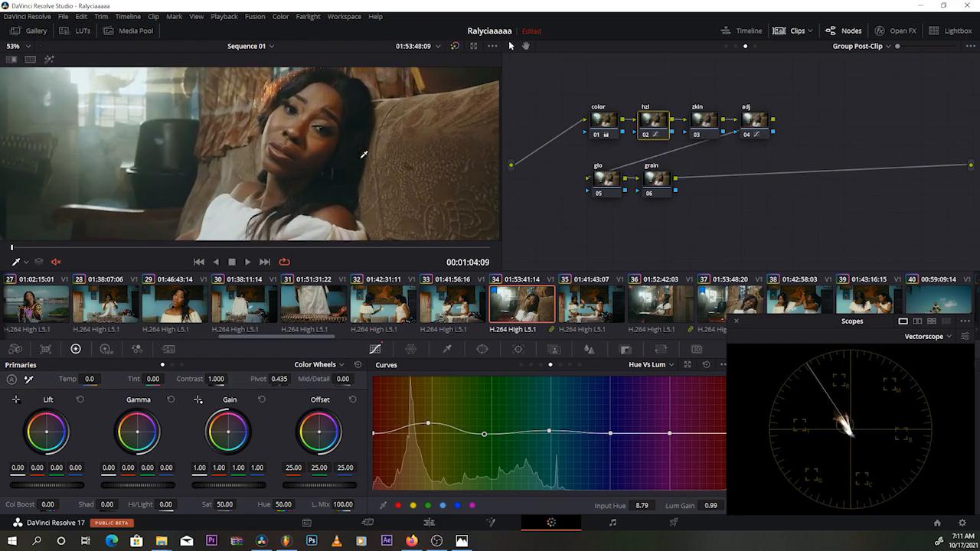
scroll(364, 154, "down", 3)
left_click(646, 136)
left_click(646, 136)
left_click(646, 137)
left_click(646, 137)
left_click(647, 137)
left_click(646, 136)
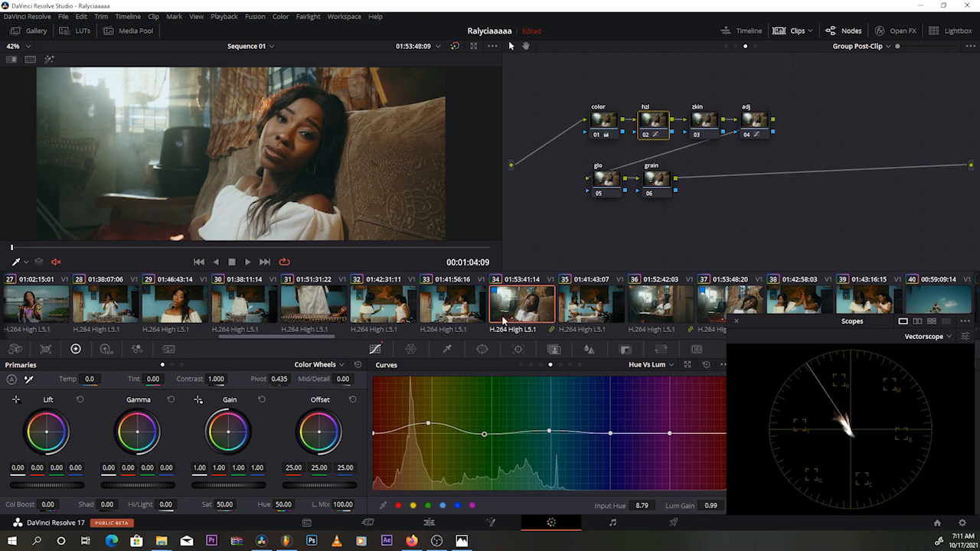
scroll(360, 193, "down", 1)
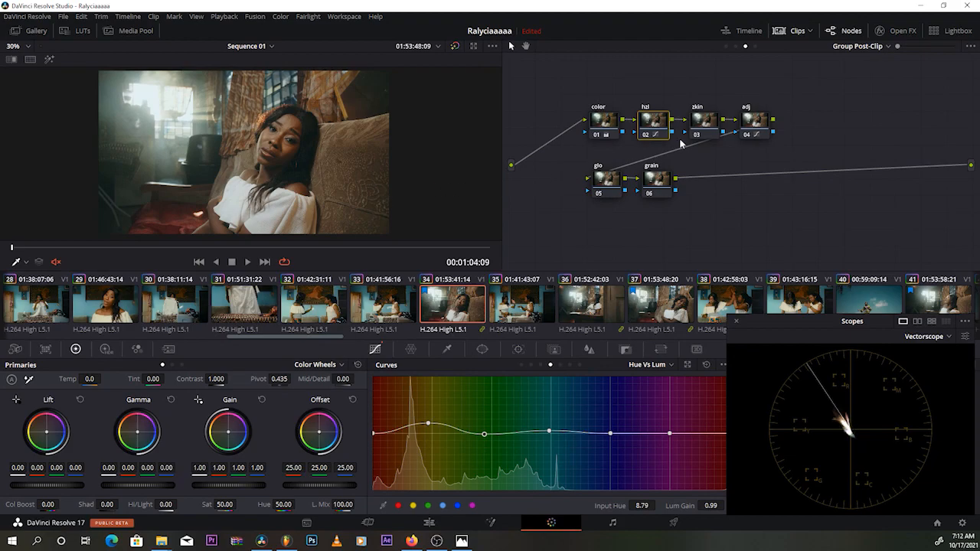
scroll(400, 164, "up", 2)
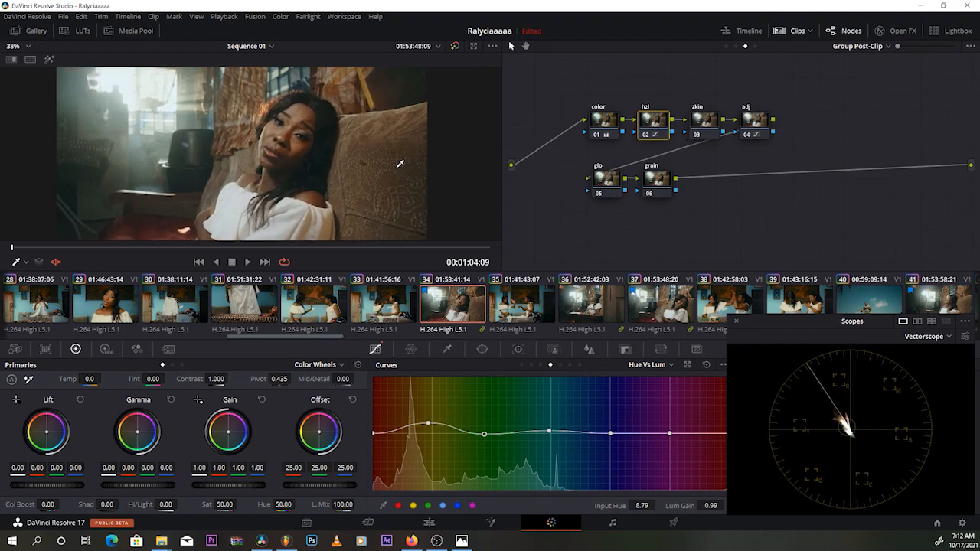
scroll(359, 200, "down", 1)
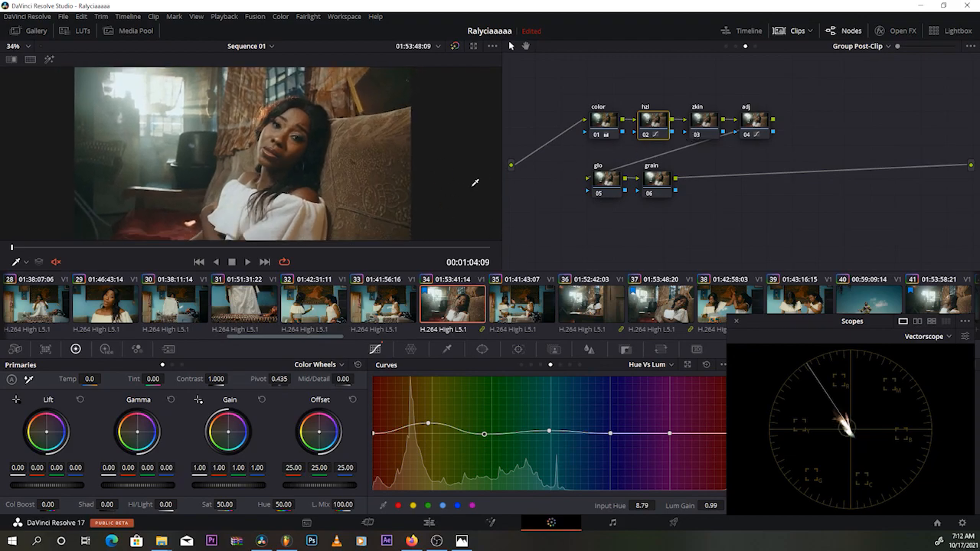
Step: On the color node, switch the primaries to Log Wheels and shift Highlights toward yellow with green 0.05 and blue -0.47
left_click(603, 123)
scroll(315, 189, "up", 4)
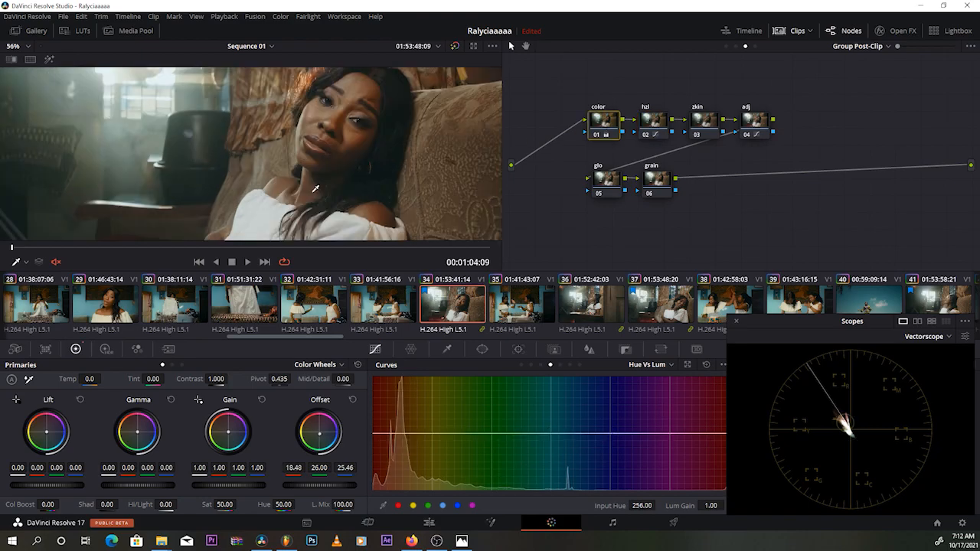
scroll(315, 188, "up", 2)
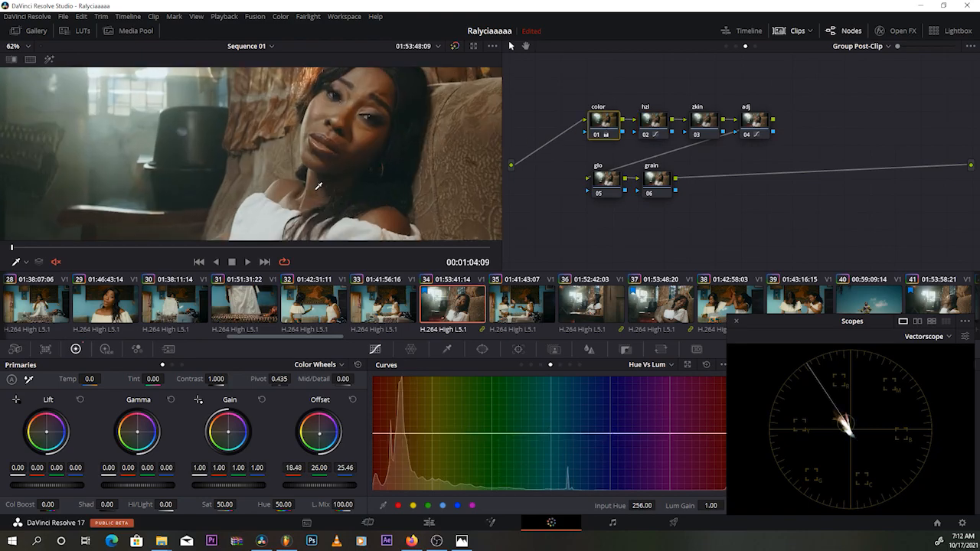
scroll(305, 128, "up", 1)
scroll(304, 129, "down", 2)
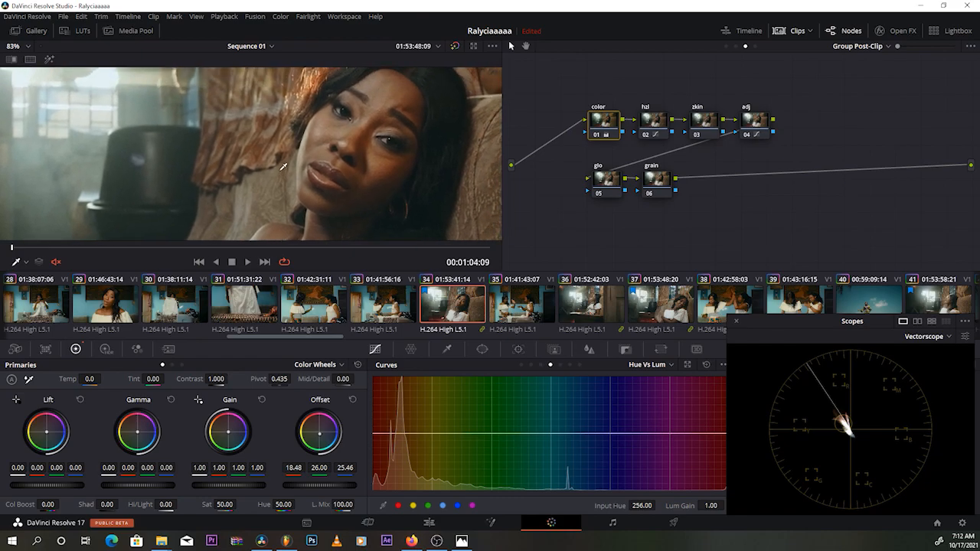
scroll(275, 168, "up", 1)
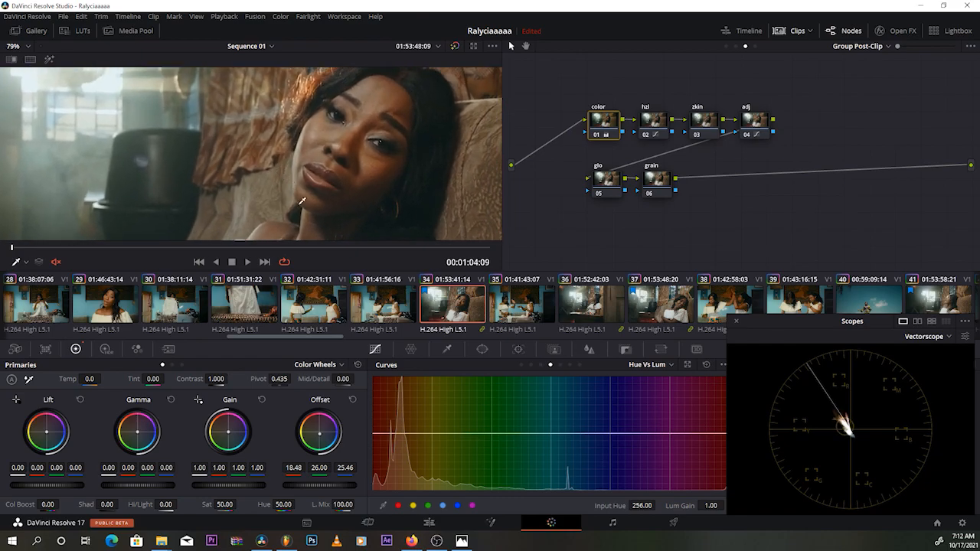
left_click(182, 364)
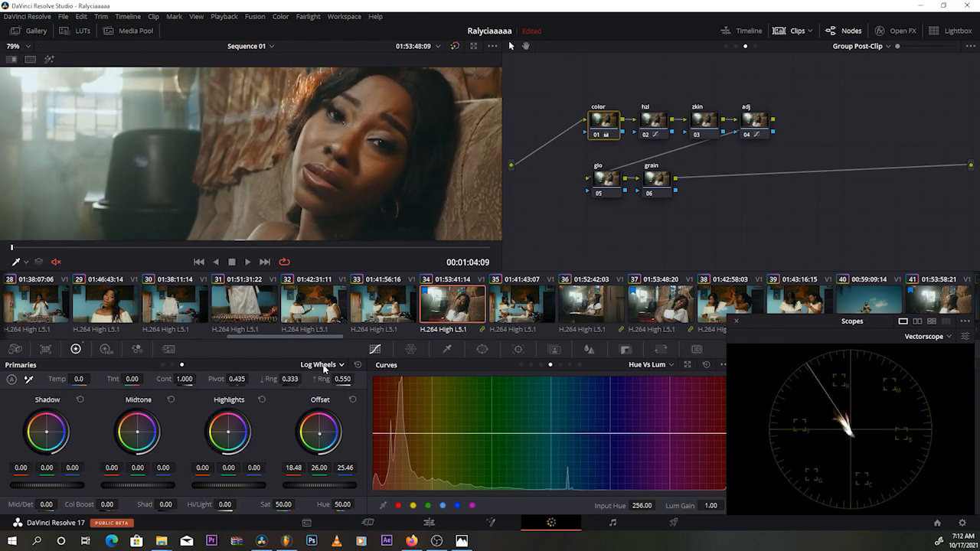
scroll(314, 196, "down", 2)
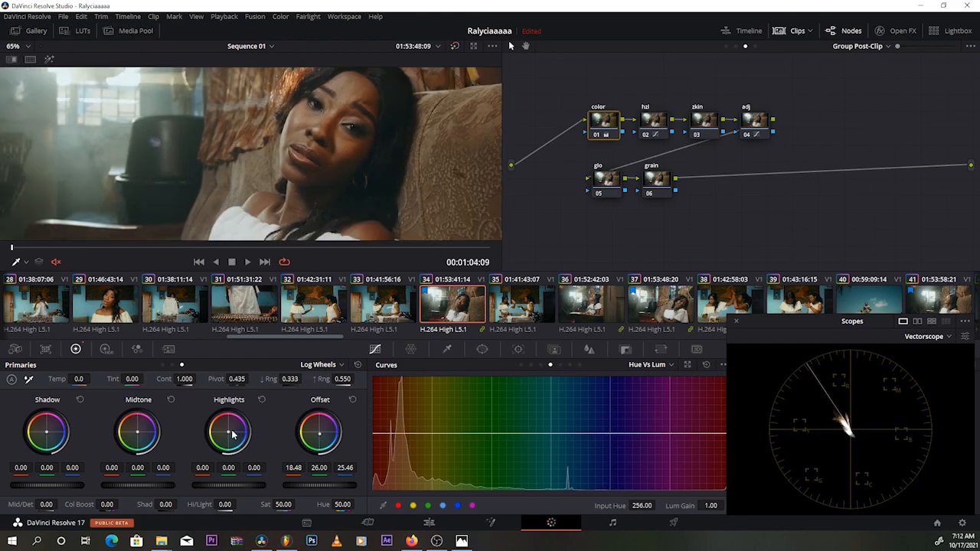
left_click_drag(229, 431, 226, 430)
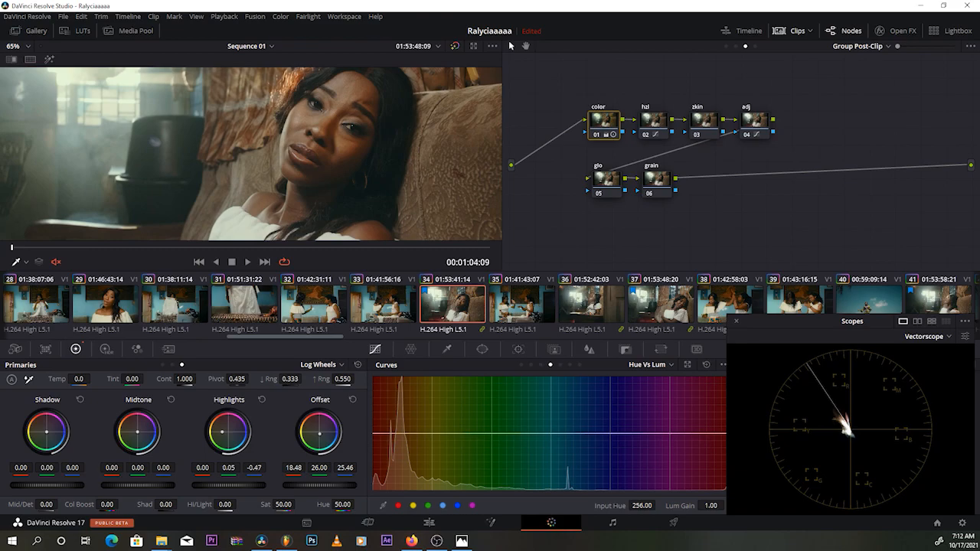
Step: Warm the Log Highlights further to red 0.04, green 0.05, blue -0.59, resetting them briefly for comparison and undoing the reset
scroll(193, 190, "down", 4)
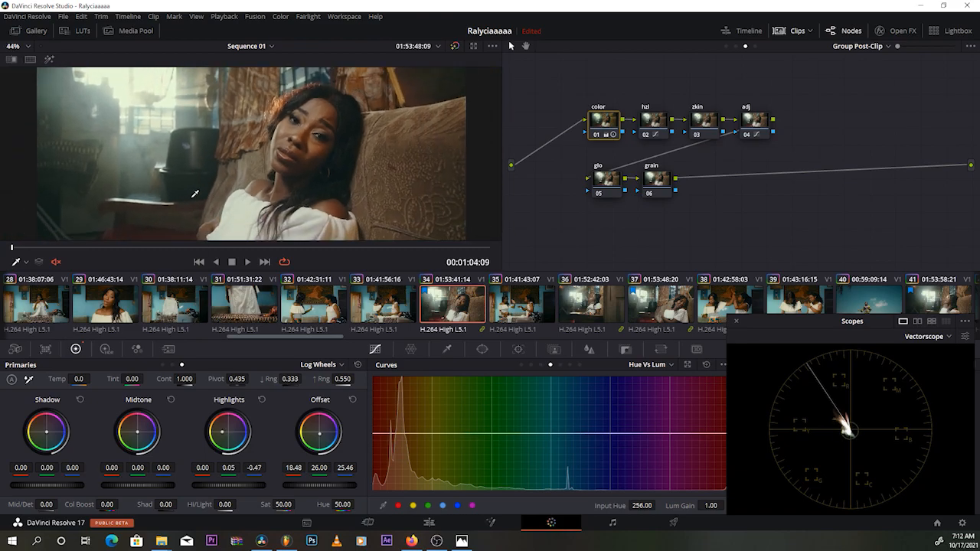
left_click_drag(223, 432, 221, 431)
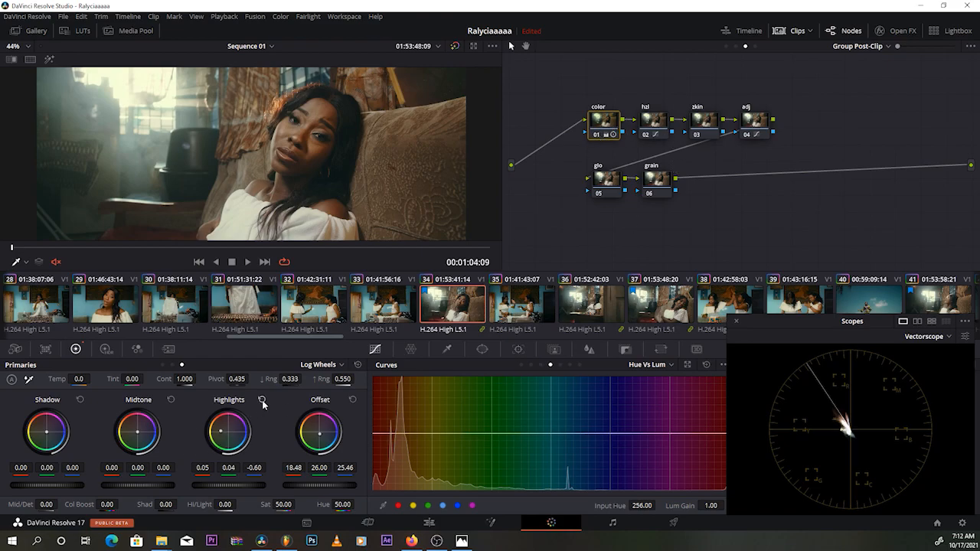
double_click(223, 433)
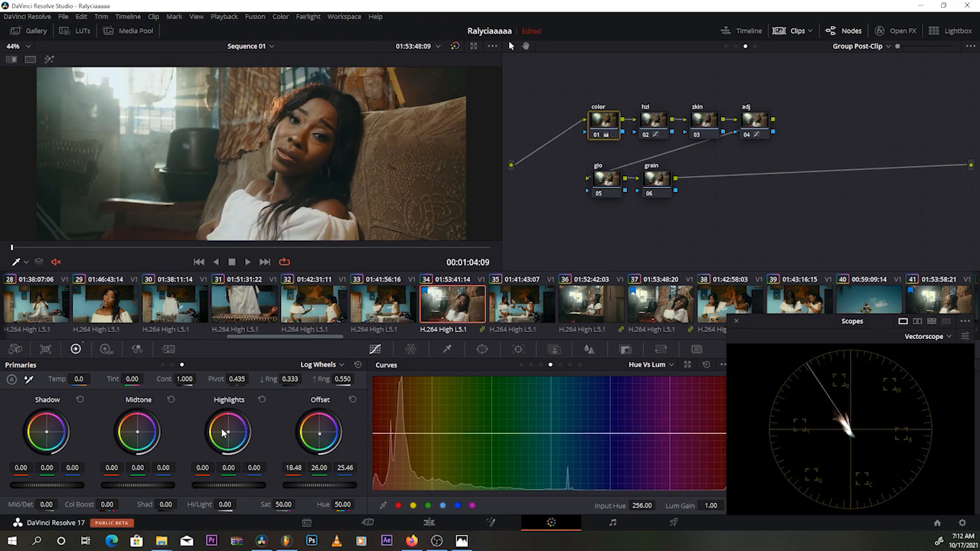
key("ctrl+z")
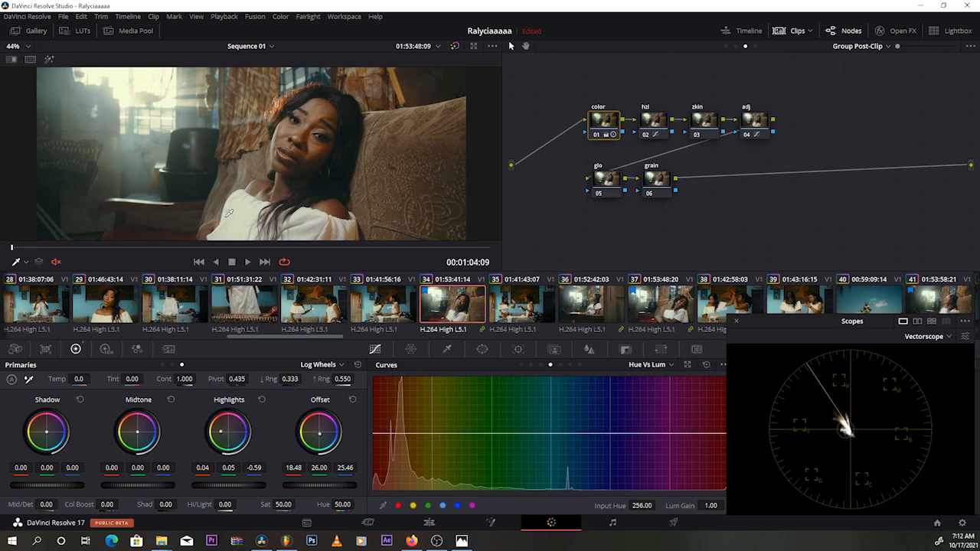
Step: Try a lower high range for the Log Highlights, then set it to 0.624
scroll(229, 198, "down", 2)
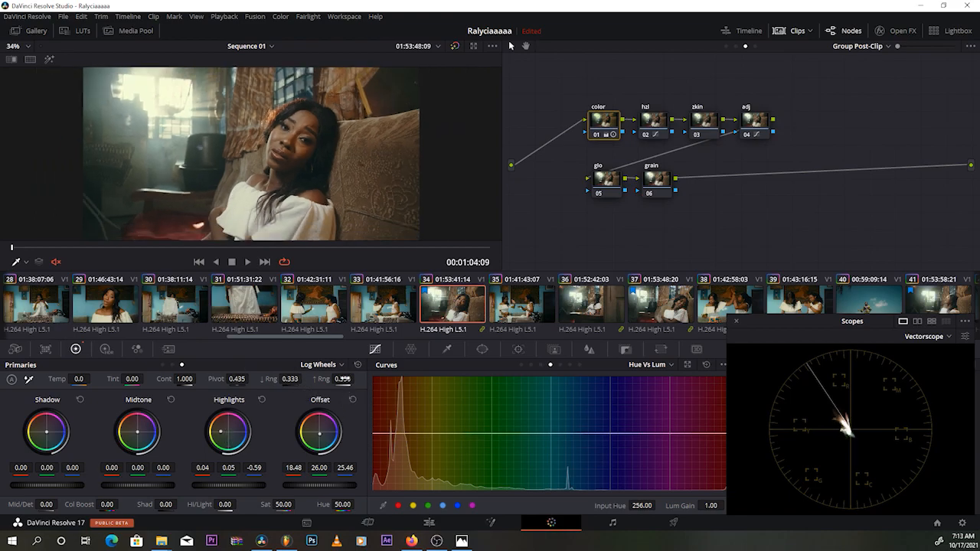
left_click_drag(345, 378, 357, 379)
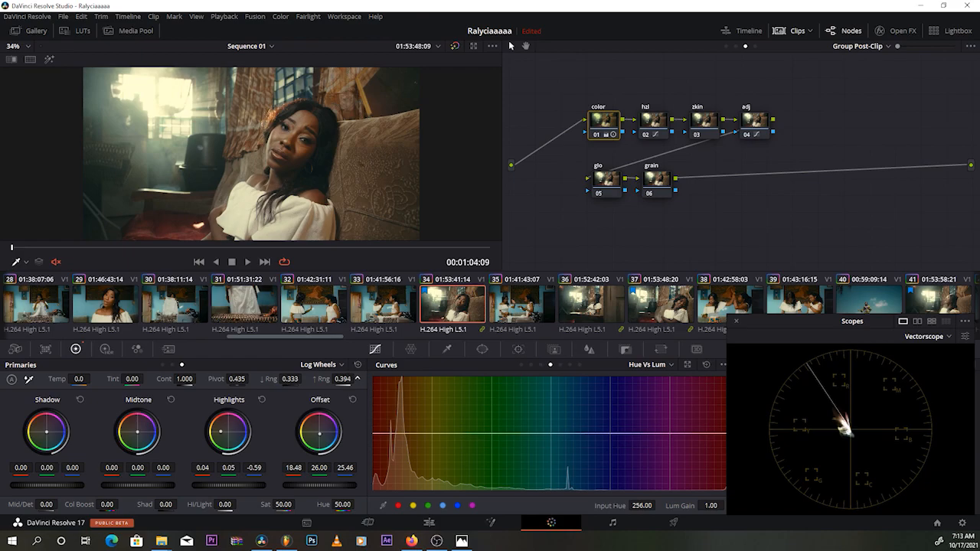
left_click_drag(357, 378, 382, 379)
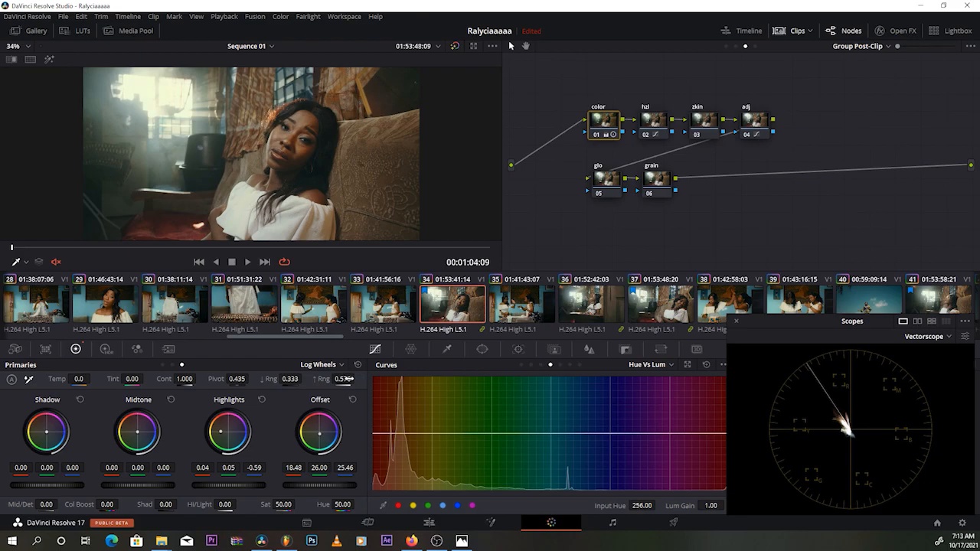
left_click_drag(349, 379, 351, 379)
Step: Compare the shot with the color node off and on, examining the woman's face and the background
scroll(193, 136, "up", 3)
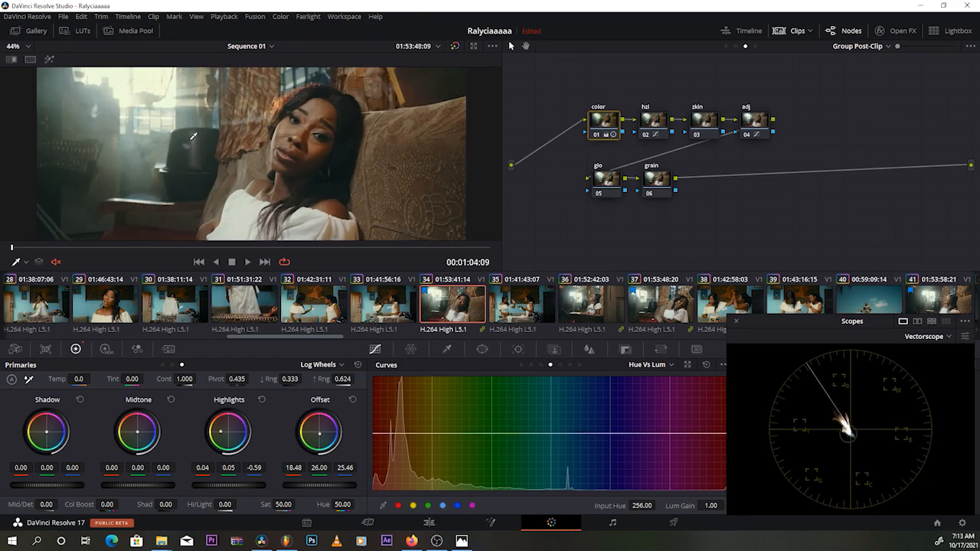
left_click(597, 135)
left_click(597, 136)
left_click(597, 136)
left_click(596, 135)
scroll(279, 119, "up", 2)
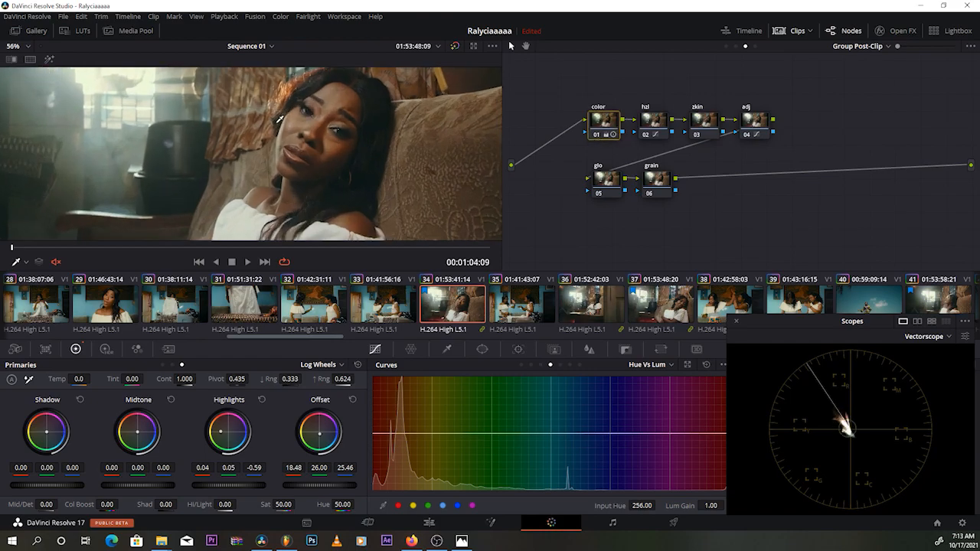
Step: Cool the Log Shadows to red -0.04, green 0.01, blue 0.01, and check the look at 00:01:06:07
scroll(215, 167, "up", 1)
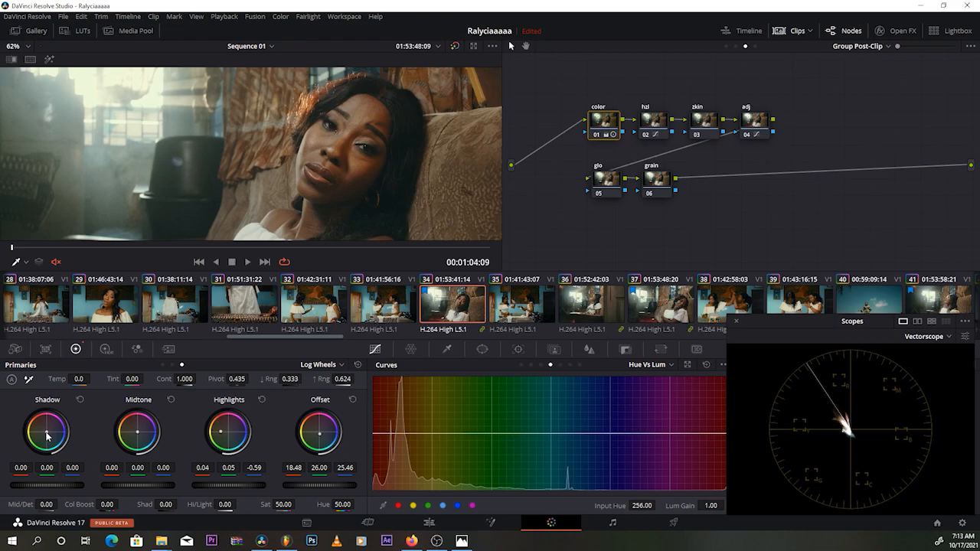
left_click_drag(47, 432, 46, 431)
scroll(360, 186, "down", 3)
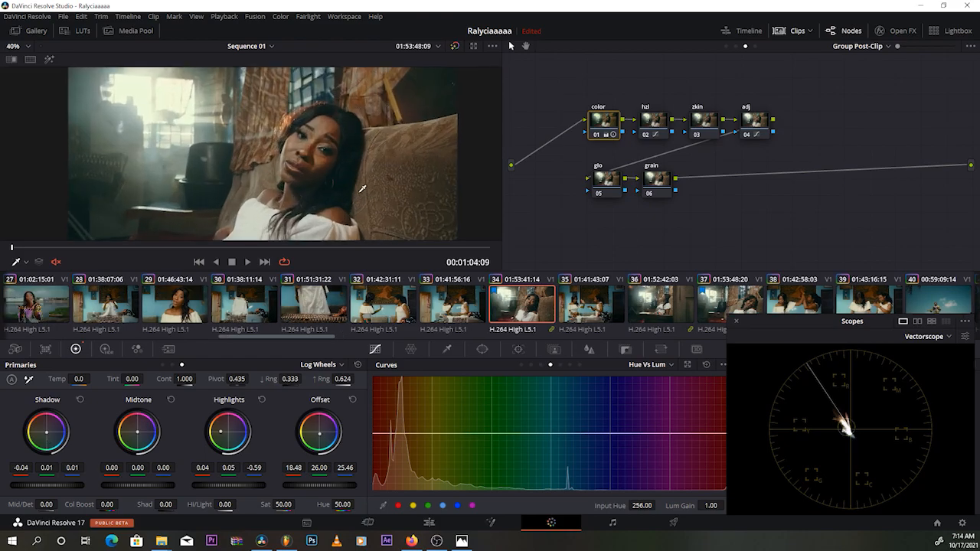
left_click_drag(213, 248, 419, 248)
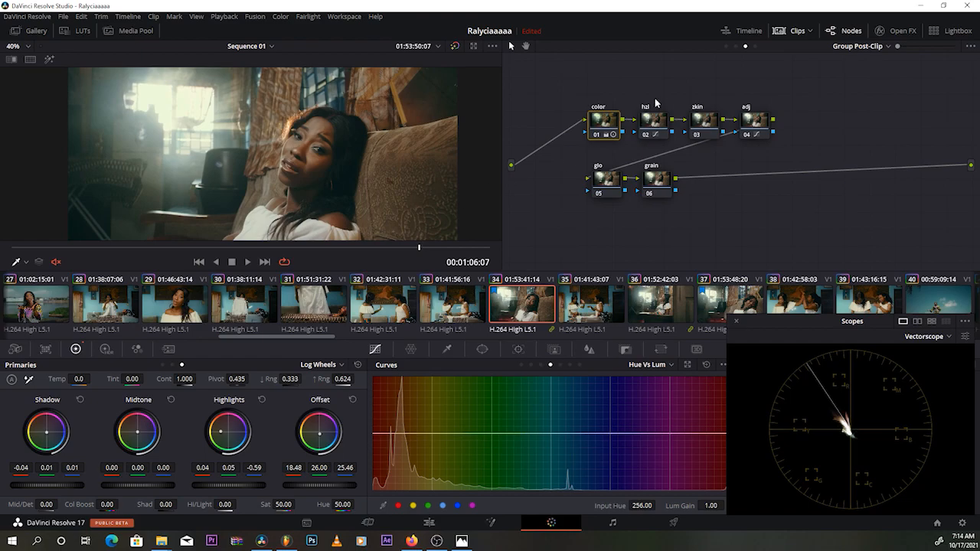
Step: Select the zkin node and sample the woman's facial skin tone with the HSL qualifier at frame 00:01:05:14
left_click(705, 119)
scroll(431, 168, "down", 2)
scroll(431, 168, "up", 4)
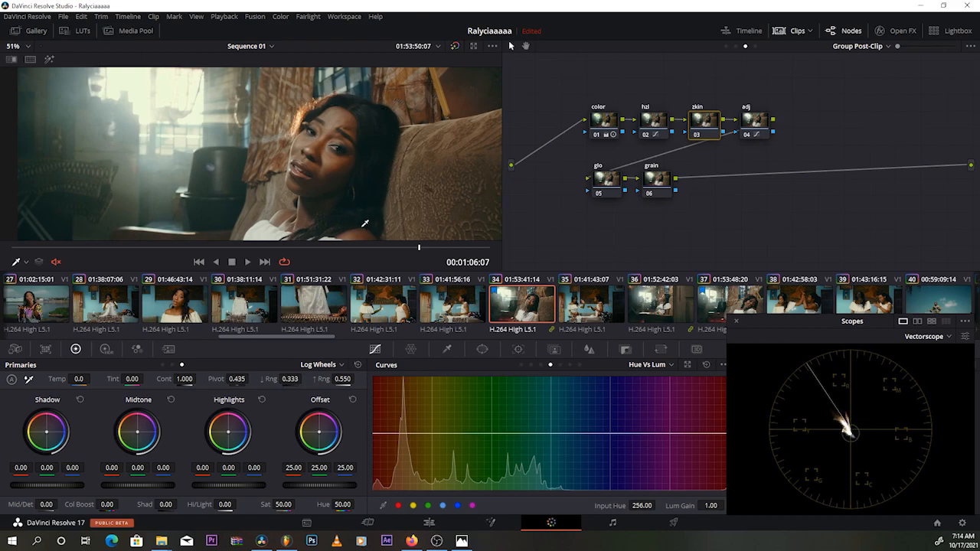
scroll(361, 192, "down", 1)
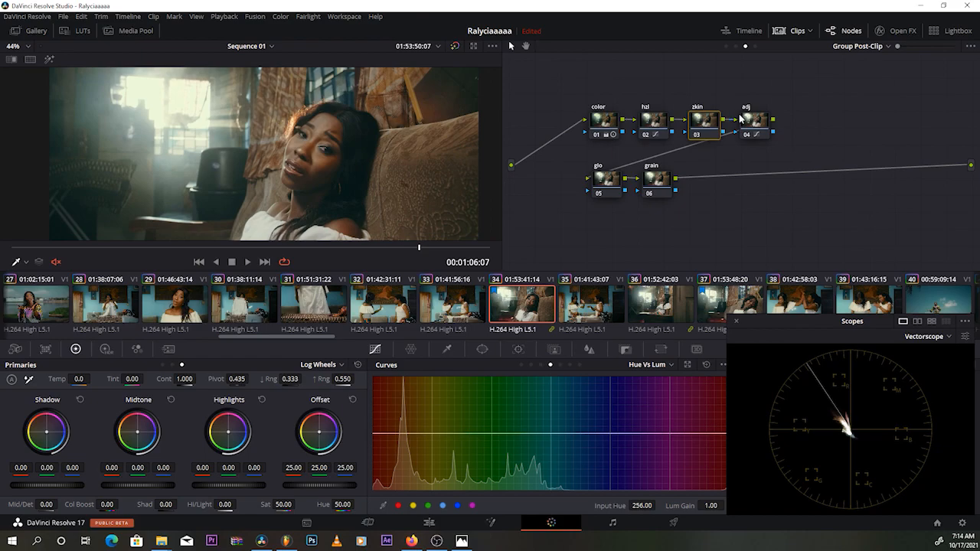
scroll(380, 117, "down", 1)
scroll(380, 116, "up", 1)
left_click(318, 139)
left_click(333, 124)
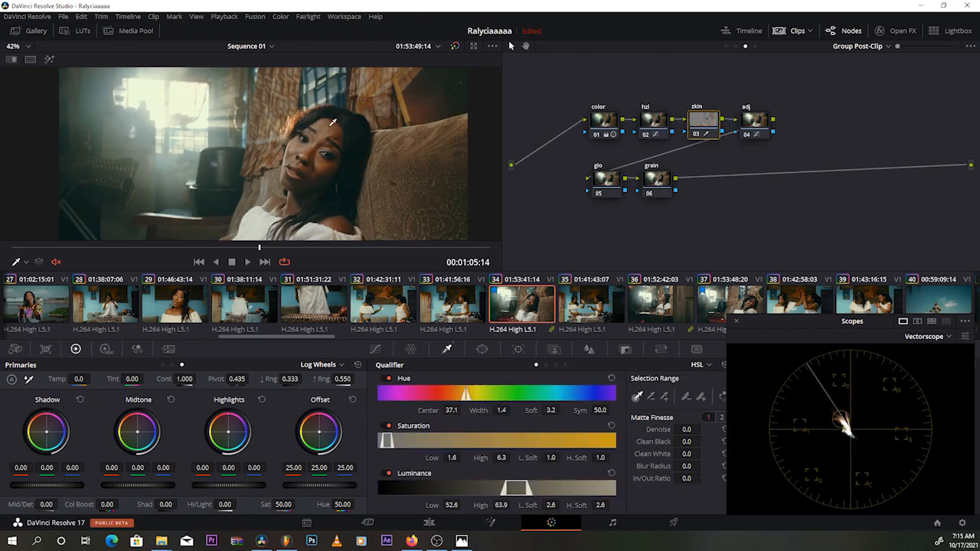
Step: Highlight the zkin node's qualified area in the viewer and resample the skin tone on the forehead
left_click(49, 59)
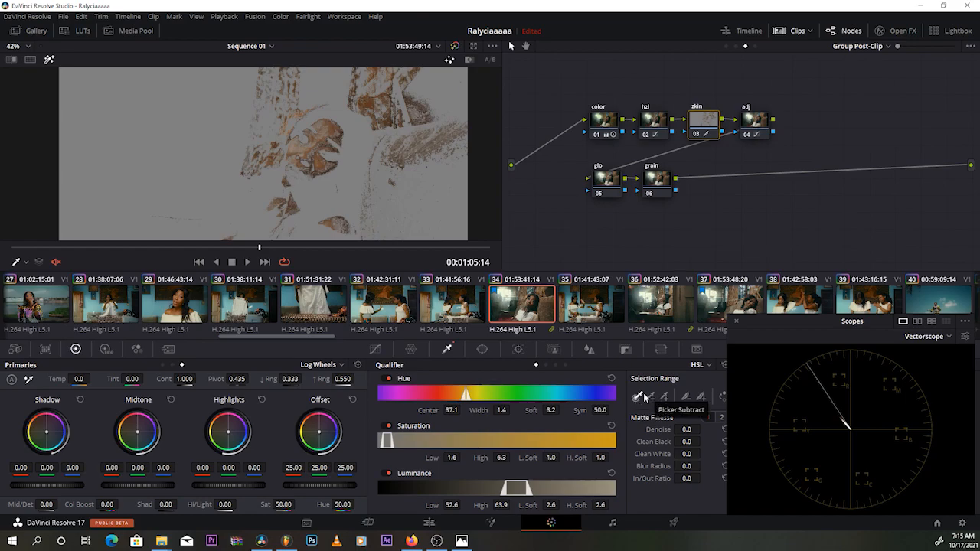
left_click(322, 128)
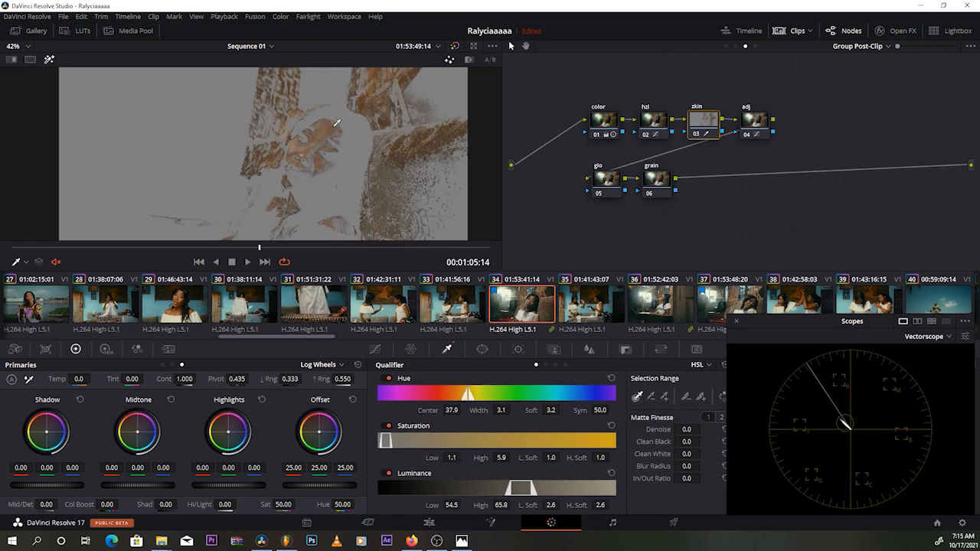
left_click(337, 122)
Step: Extend the zkin skin selection by adding more forehead tones with the Picker Add tool
left_click(664, 396)
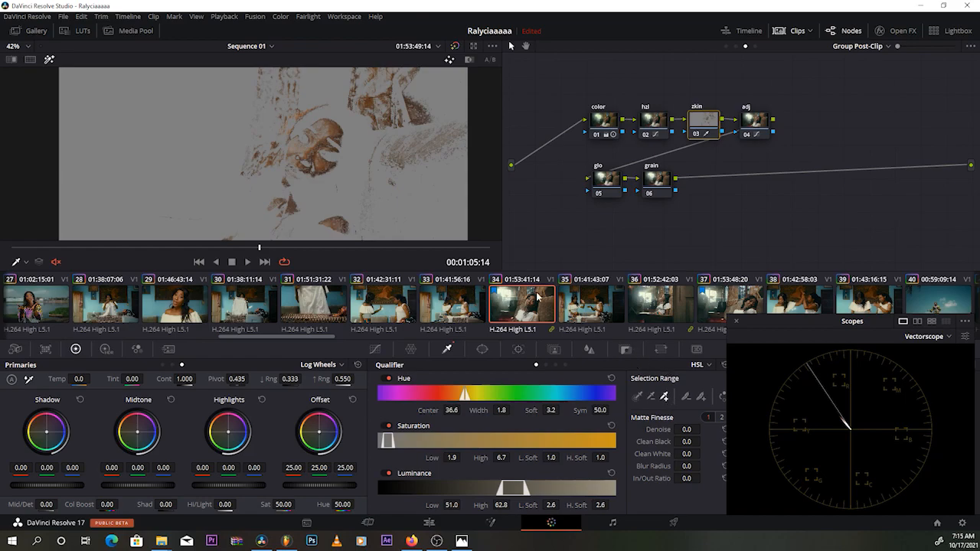
left_click(327, 123)
mouse_move(325, 121)
left_mouse_down()
mouse_move(317, 157)
mouse_move(336, 164)
mouse_move(325, 164)
mouse_move(320, 143)
mouse_move(309, 155)
mouse_move(336, 124)
left_mouse_up()
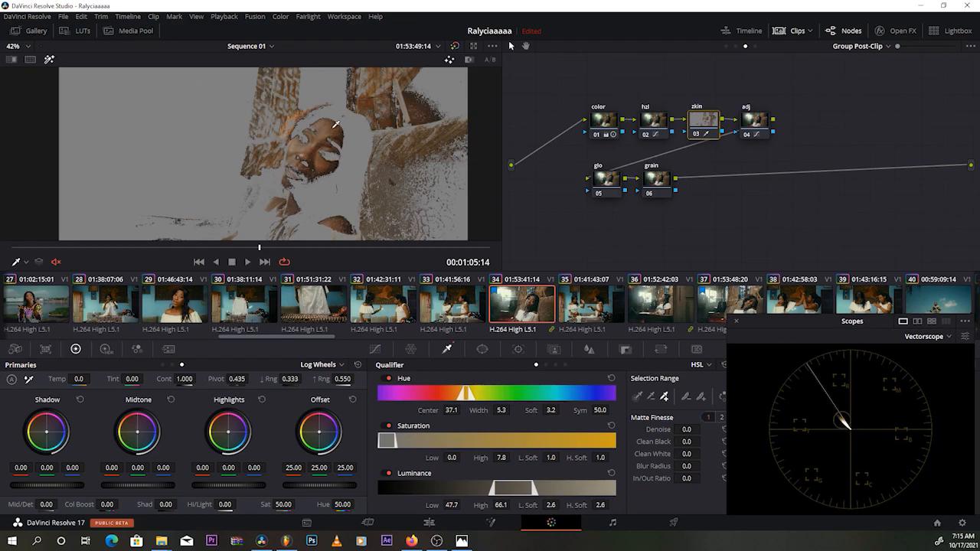
Step: Soften the low edge of the zkin node's saturation qualifier by setting L. Soft to 4.8
scroll(335, 124, "down", 2)
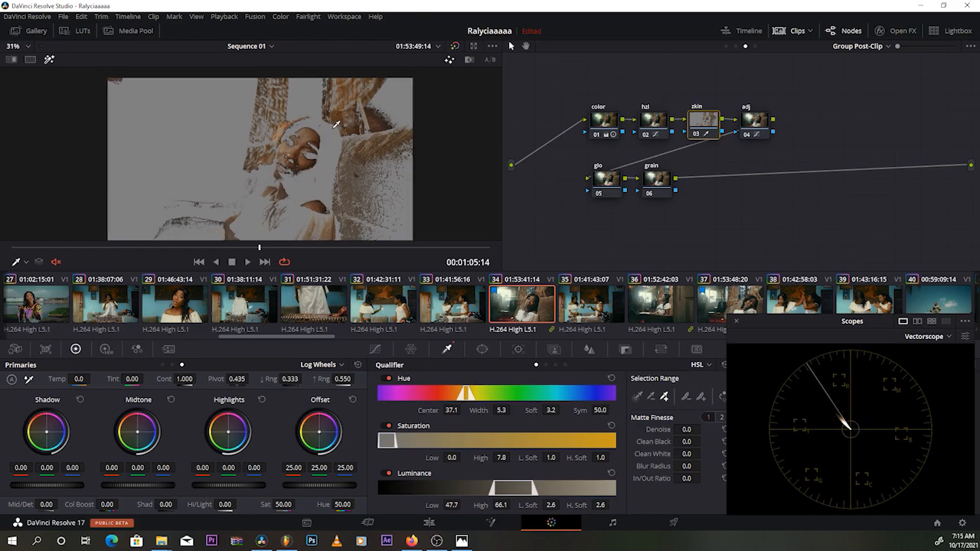
scroll(336, 127, "down", 1)
scroll(297, 170, "up", 1)
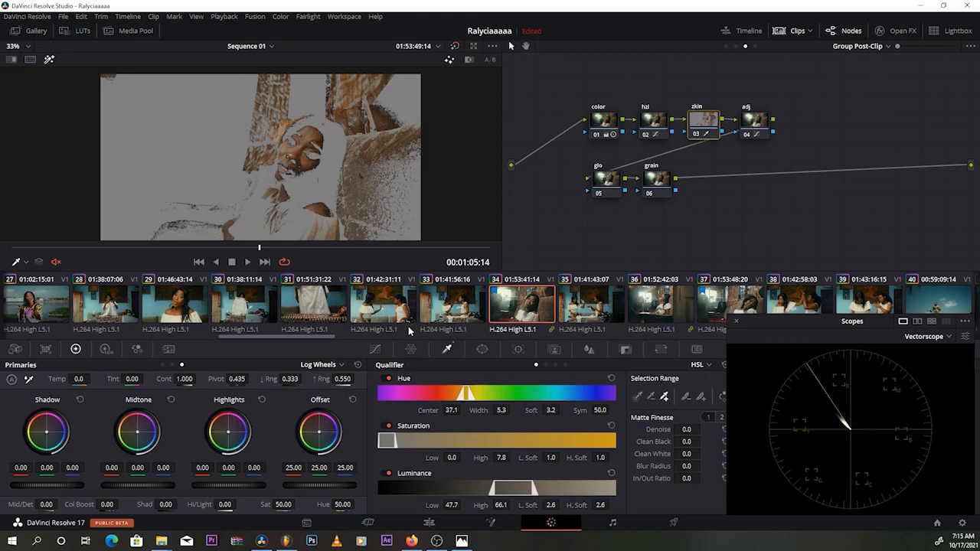
scroll(306, 177, "down", 1)
left_click(697, 135)
left_click(697, 135)
scroll(265, 148, "up", 2)
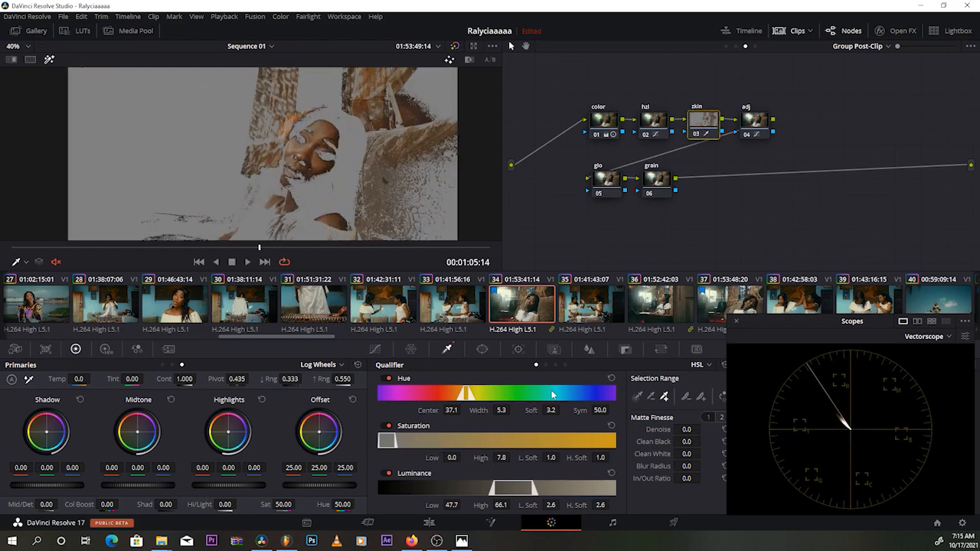
left_click_drag(550, 457, 571, 457)
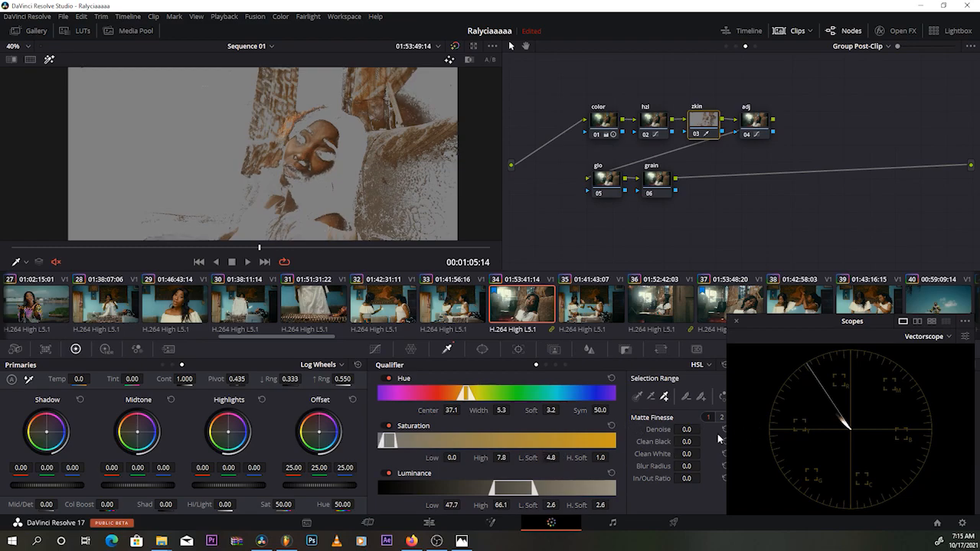
Step: Set the zkin matte's Denoise to 21.8 and turn off the qualifier highlight in the viewer
left_click_drag(687, 430, 733, 430)
scroll(407, 201, "down", 1)
scroll(402, 202, "down", 1)
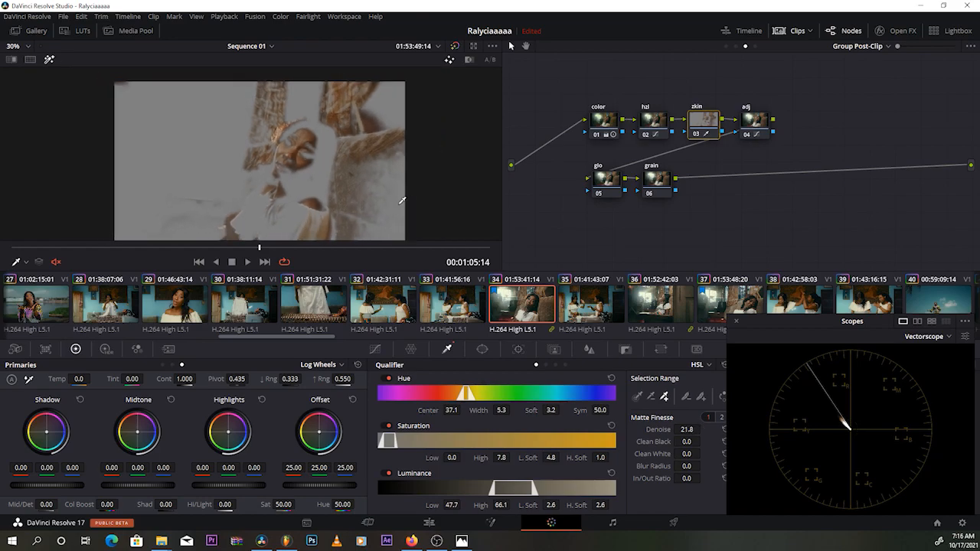
scroll(363, 204, "up", 2)
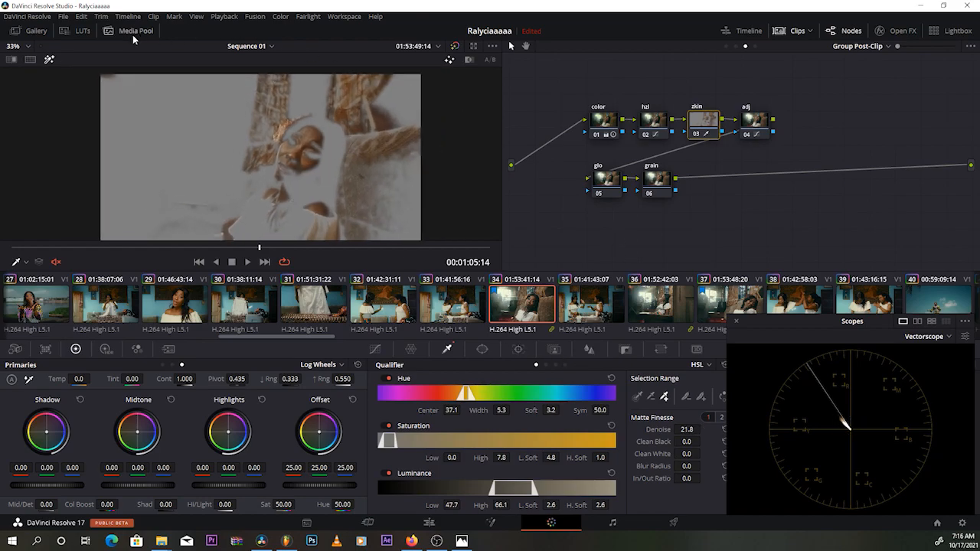
left_click(49, 59)
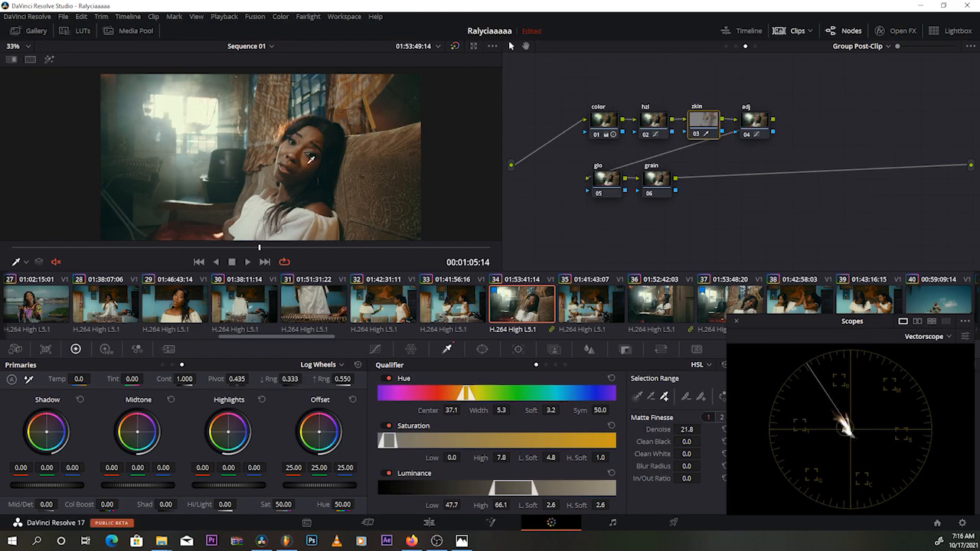
Step: Warm the woman's skin in the zkin node by shifting the Log Midtone to red 0.07, green -0.00, blue -0.19
scroll(299, 162, "up", 4)
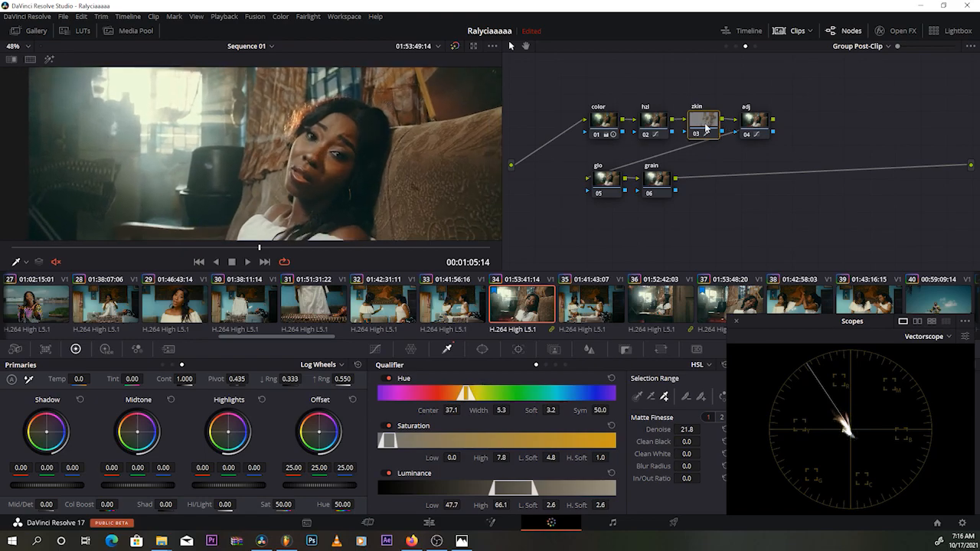
scroll(293, 165, "up", 1)
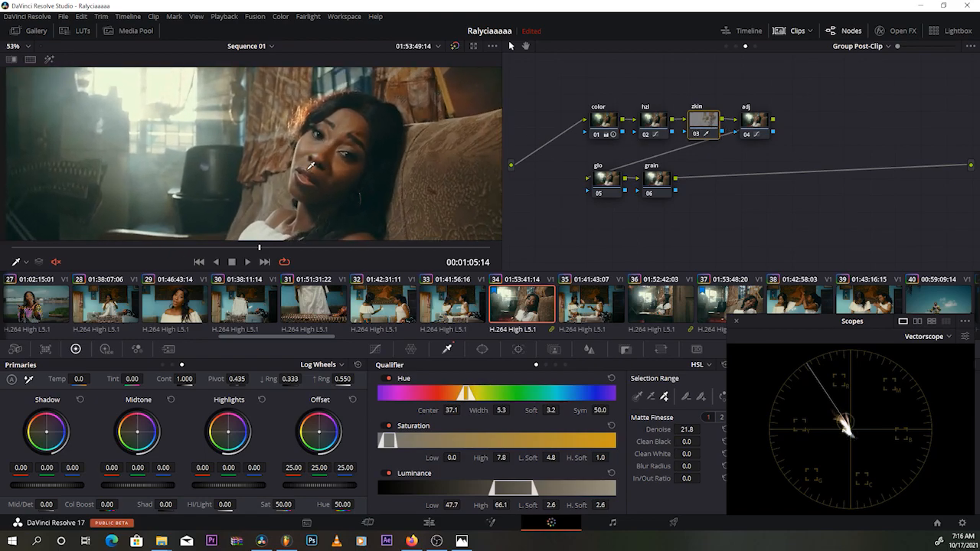
scroll(311, 166, "up", 3)
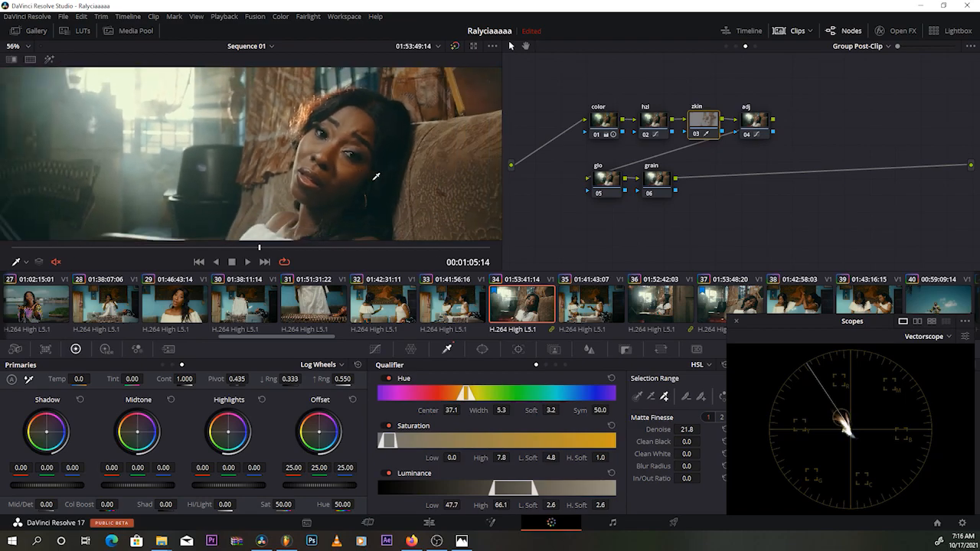
scroll(376, 176, "down", 3)
scroll(376, 176, "up", 1)
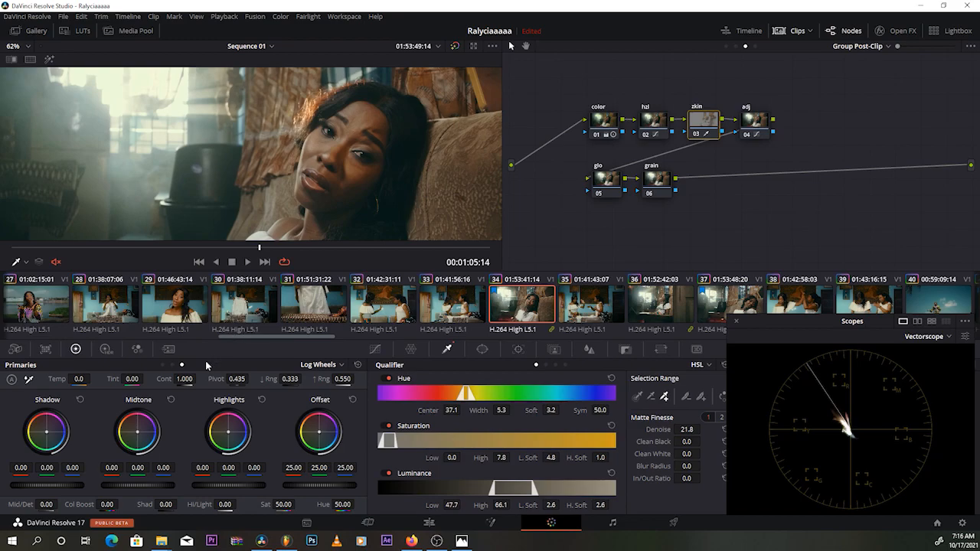
scroll(267, 136, "up", 1)
scroll(267, 136, "down", 1)
scroll(279, 177, "down", 2)
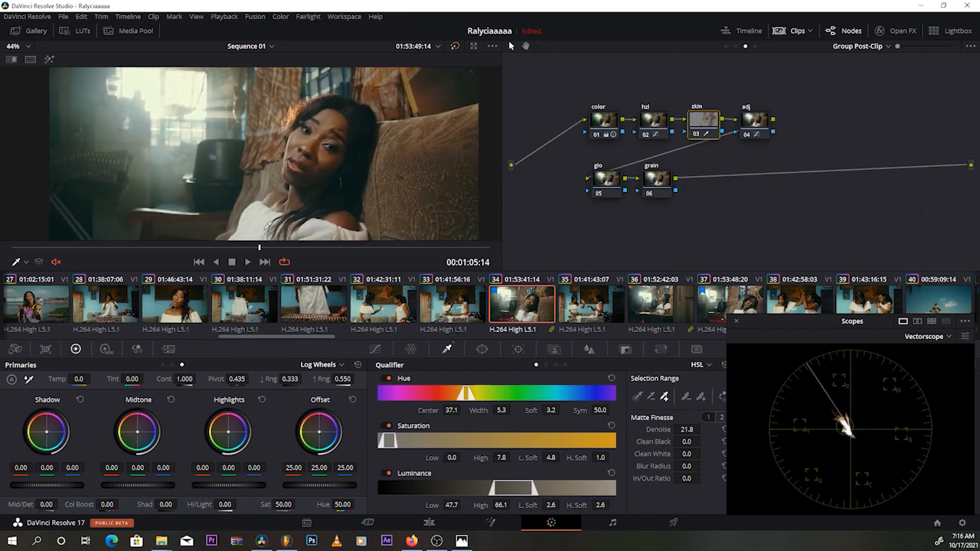
left_click_drag(140, 434, 128, 420)
left_click_drag(128, 430, 128, 430)
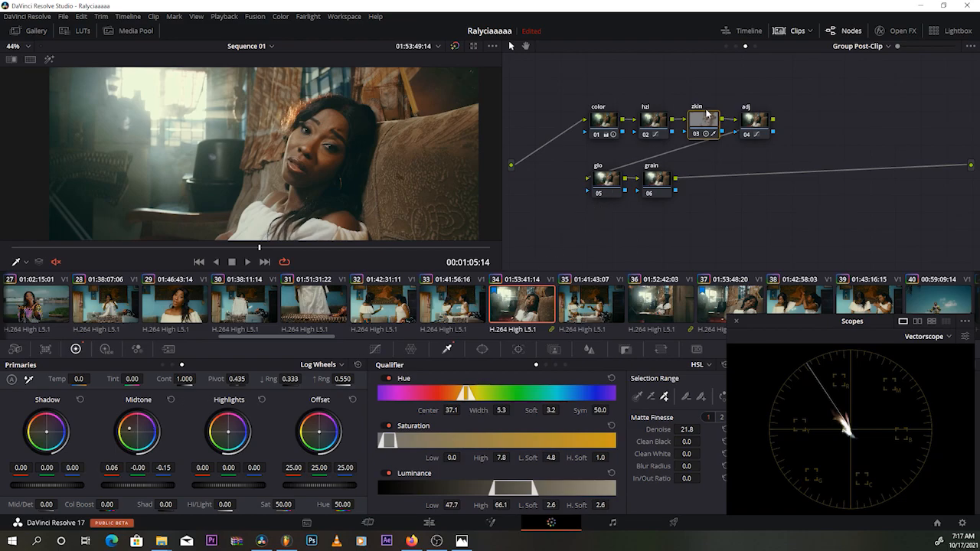
scroll(300, 106, "up", 1)
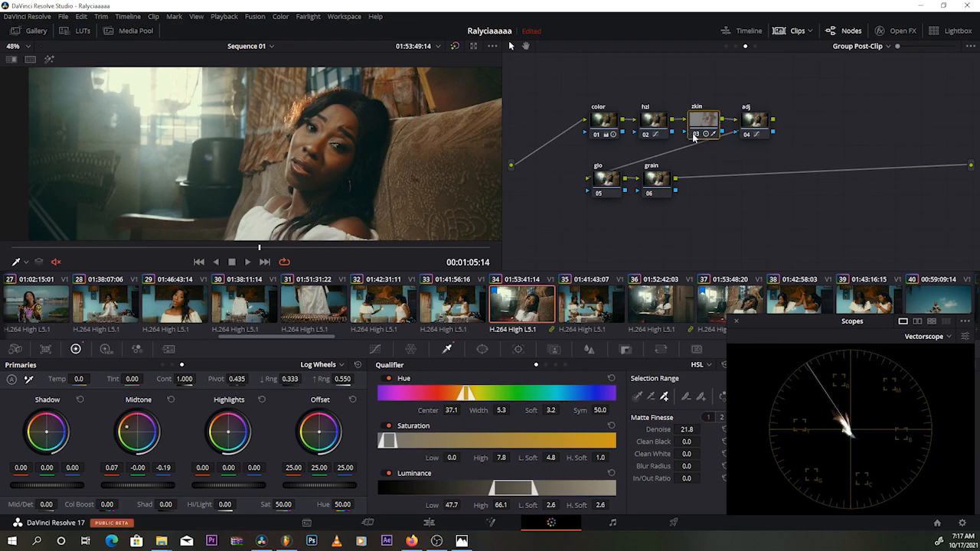
Step: Compare the woman's facial skin tone with the zkin node disabled and enabled
key("ctrl+d")
key("ctrl+d")
key("ctrl+d")
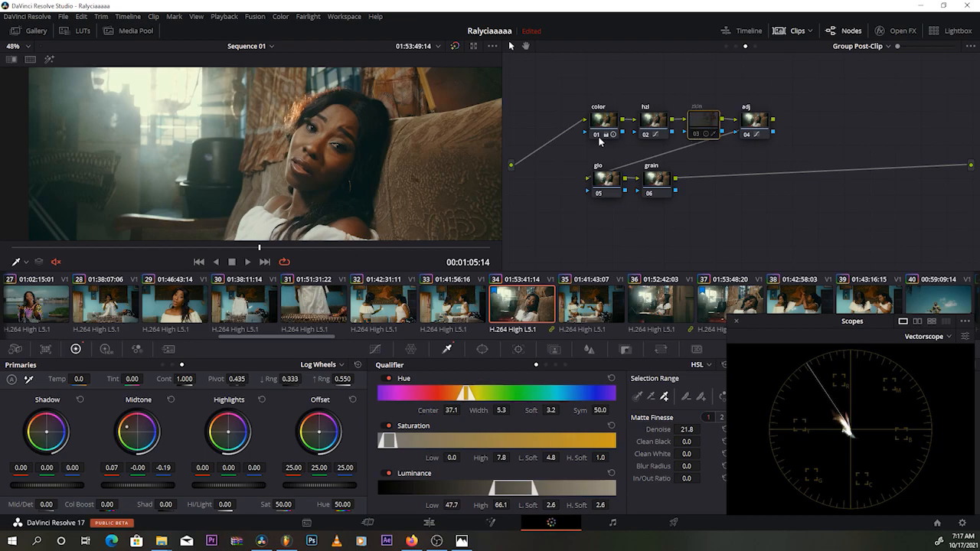
scroll(372, 132, "up", 5)
left_click_drag(375, 132, 251, 158)
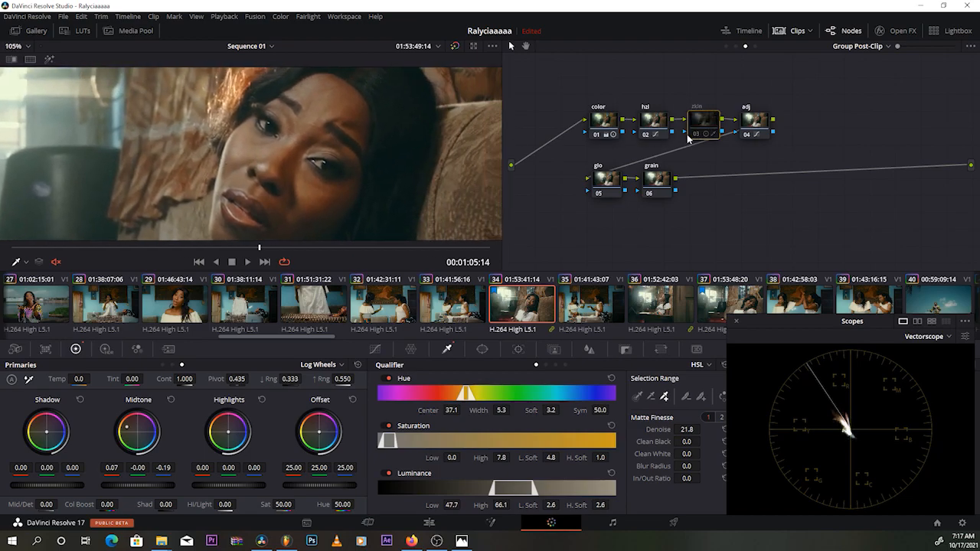
key("ctrl+d")
key("ctrl+d")
key("ctrl+d")
key("ctrl+d")
key("ctrl+d")
key("ctrl+d")
scroll(398, 141, "down", 3)
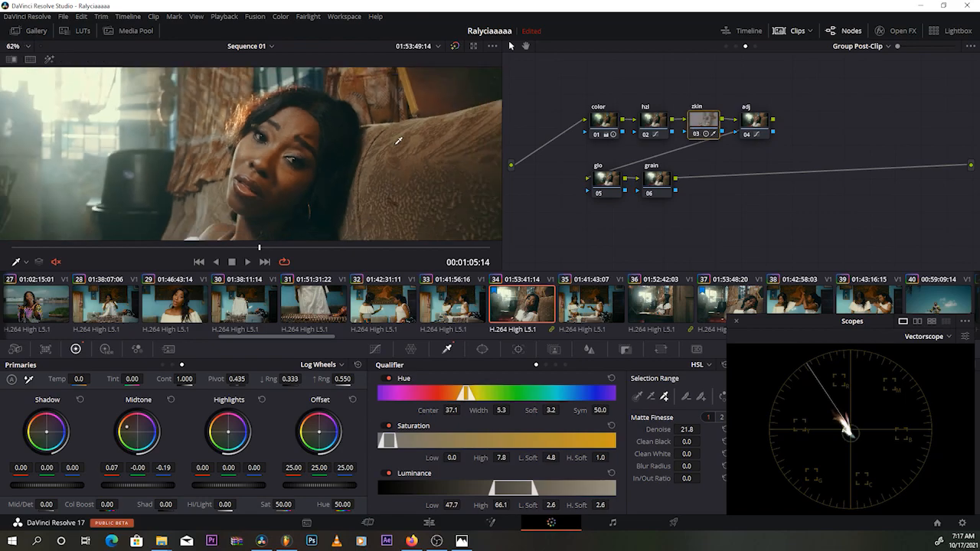
scroll(399, 140, "down", 1)
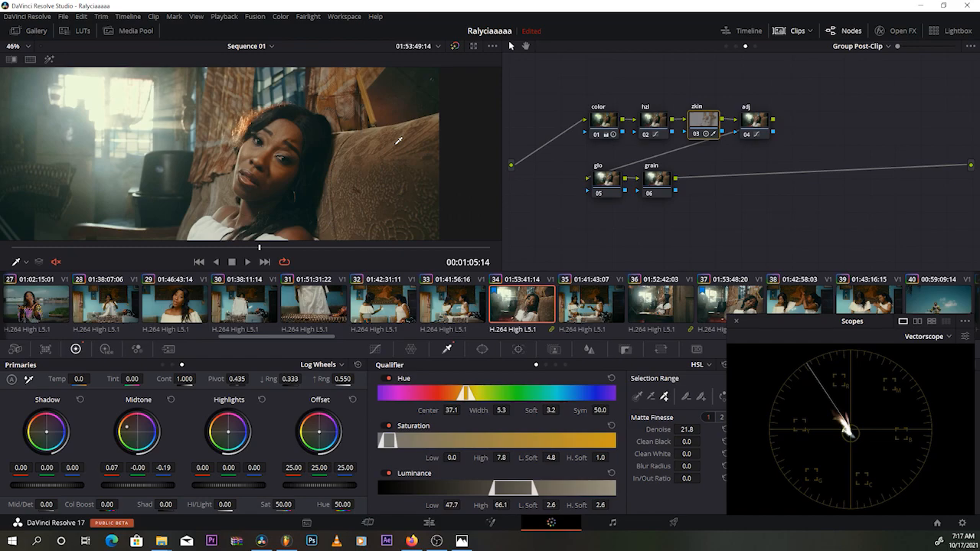
Step: Add red to the zkin node's Log Shadow, setting red 0.05, green -0.02, blue 0.00
scroll(398, 141, "up", 4)
scroll(398, 140, "up", 1)
scroll(275, 179, "down", 1)
scroll(287, 162, "down", 1)
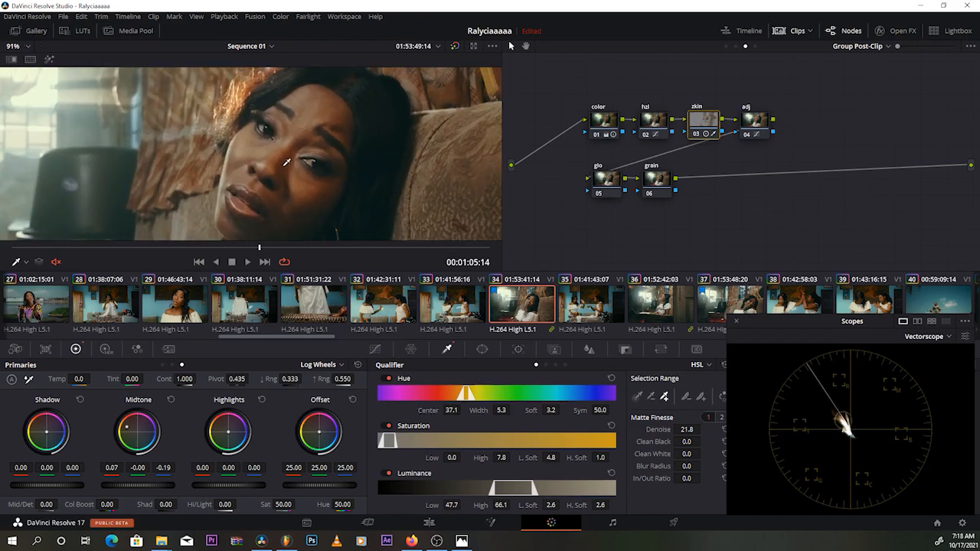
scroll(275, 165, "down", 1)
scroll(237, 175, "up", 1)
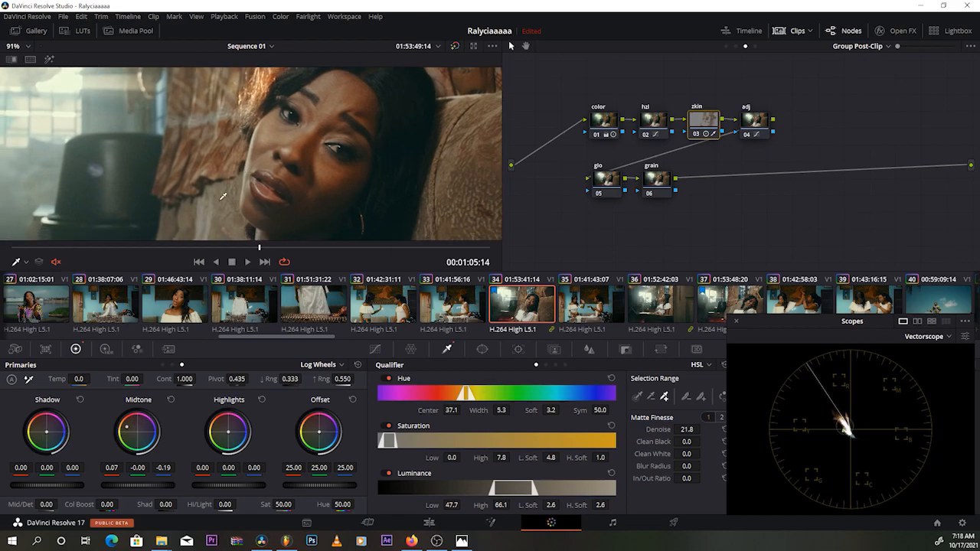
scroll(238, 192, "down", 3)
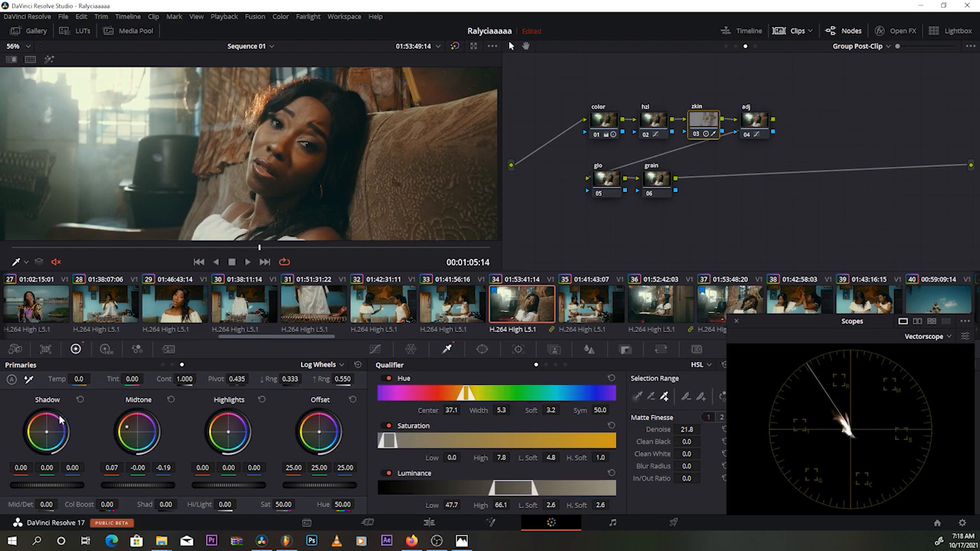
left_click_drag(49, 433, 48, 430)
left_click_drag(47, 431, 48, 426)
key("shift+z")
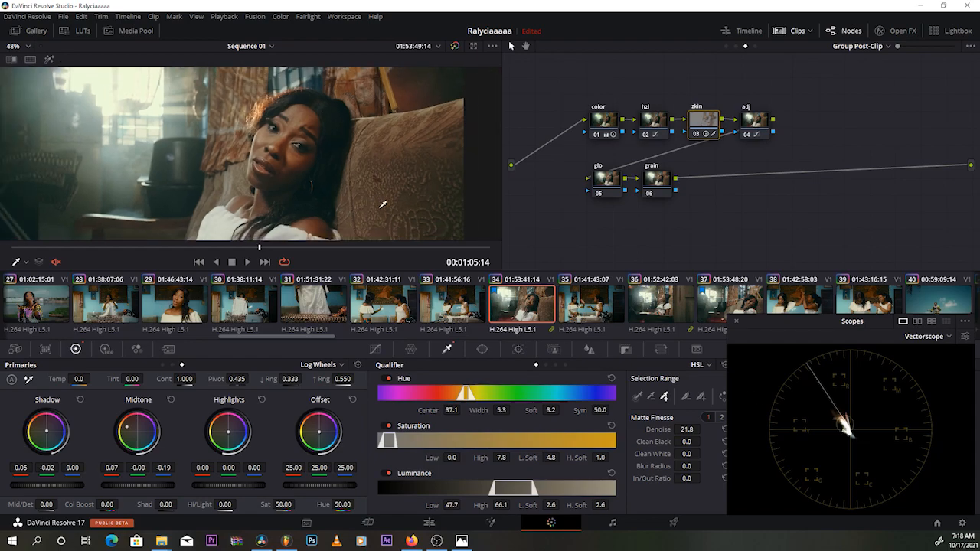
Step: Check the effect of the shadow correction on the skin by switching the zkin node off and on
left_click(696, 135)
left_click(696, 136)
scroll(355, 124, "up", 3)
Step: At frame 00:01:04:09, warm the zkin node's Log Highlights to red 0.06, green 0.03, blue -0.49
scroll(356, 124, "down", 3)
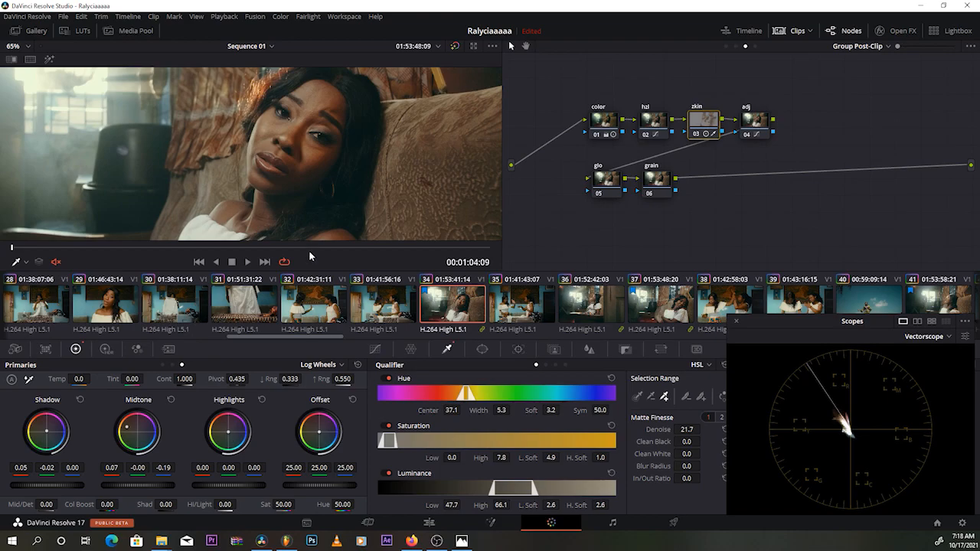
scroll(287, 157, "down", 1)
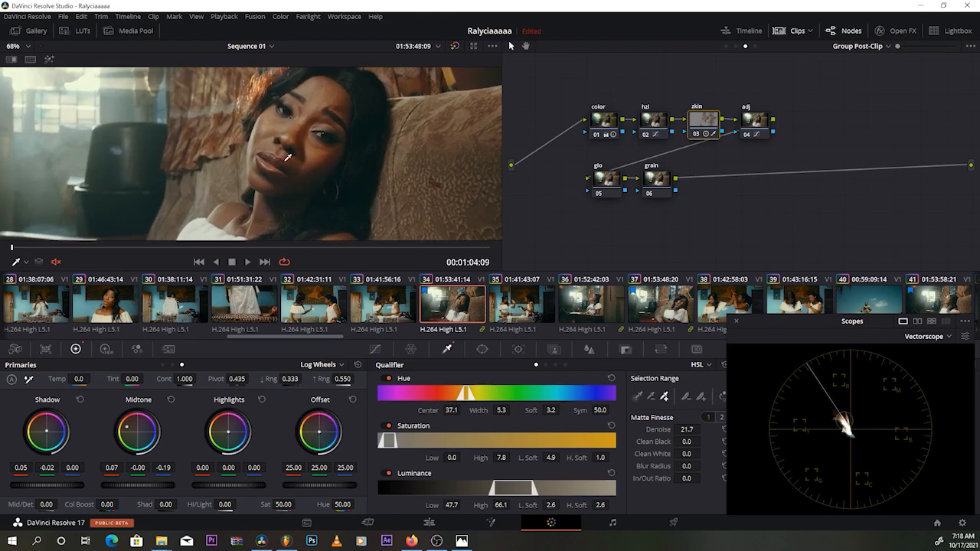
left_click_drag(219, 418, 221, 431)
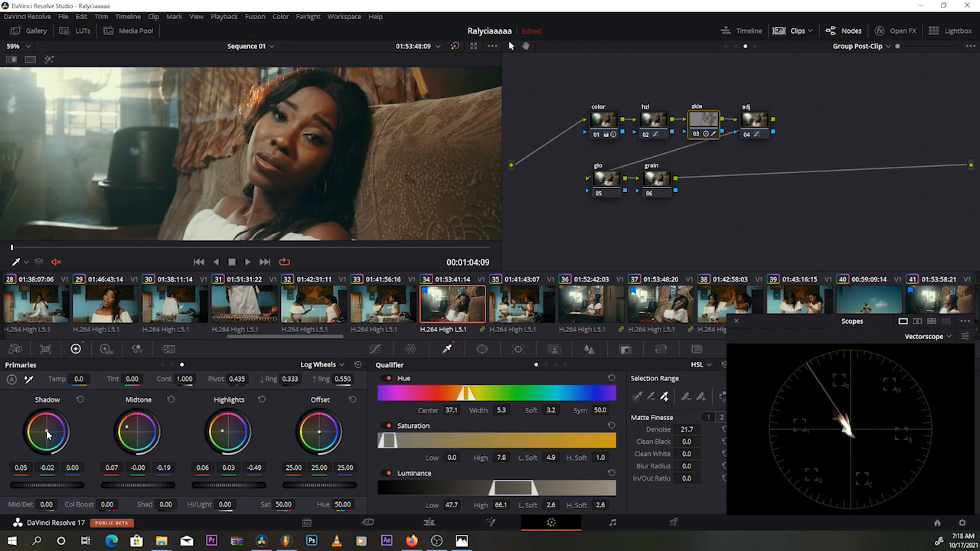
Step: Refine the zkin node's Log Shadow to 0.09, -0.02, -0.06 and Midtone to 0.10, -0.01, -0.17
left_click_drag(46, 431, 48, 429)
left_click_drag(46, 432, 48, 433)
left_click_drag(127, 426, 128, 424)
scroll(272, 217, "down", 3)
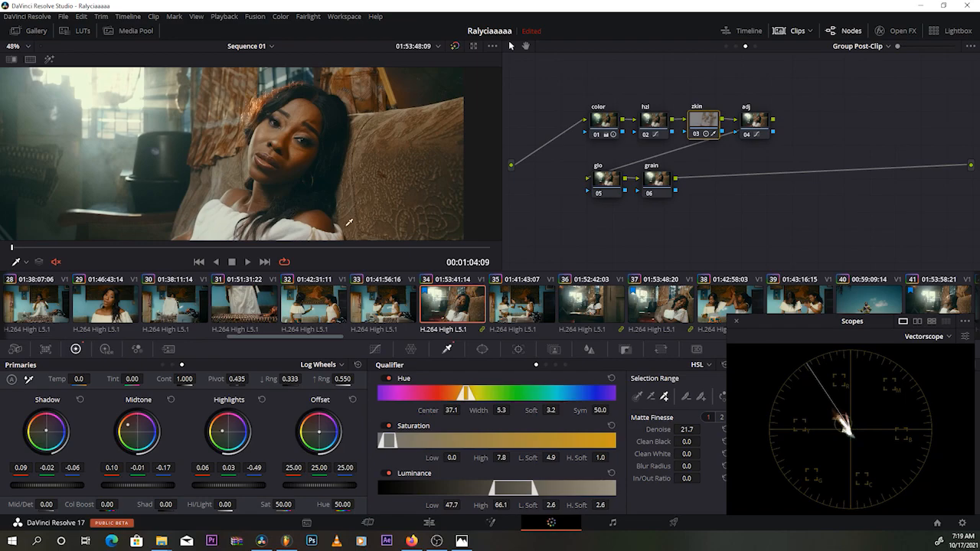
Step: Review the finished skin correction on the full shot by repeatedly disabling and enabling the zkin node
scroll(341, 188, "down", 4)
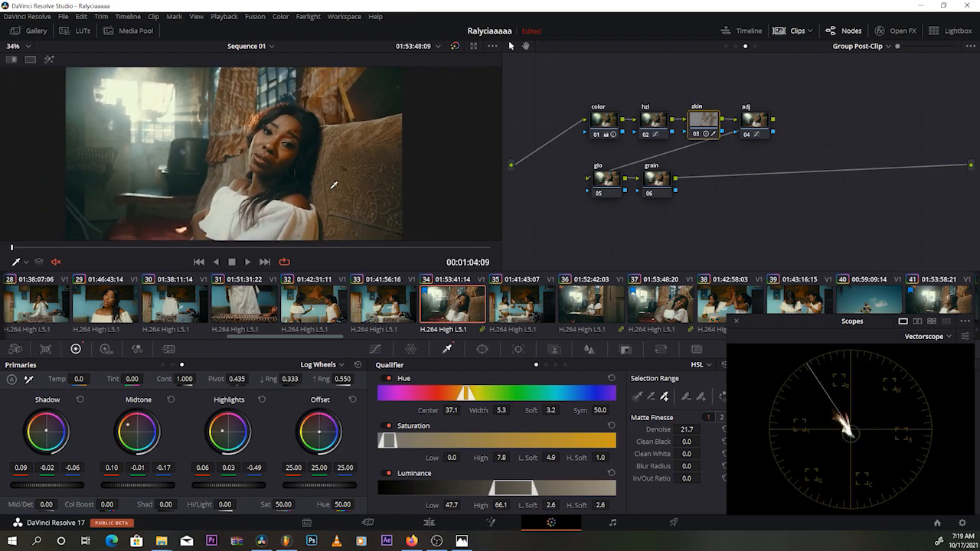
scroll(334, 185, "up", 3)
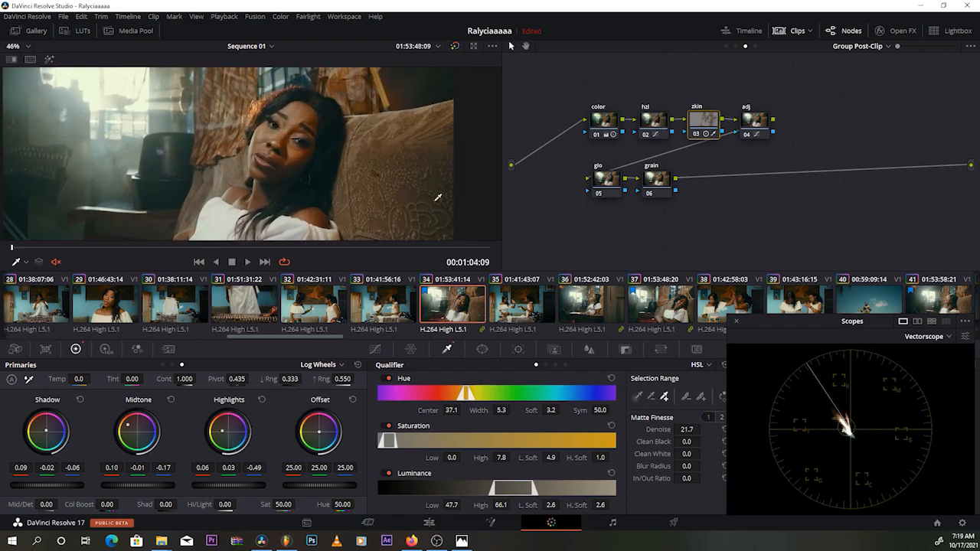
scroll(373, 175, "up", 2)
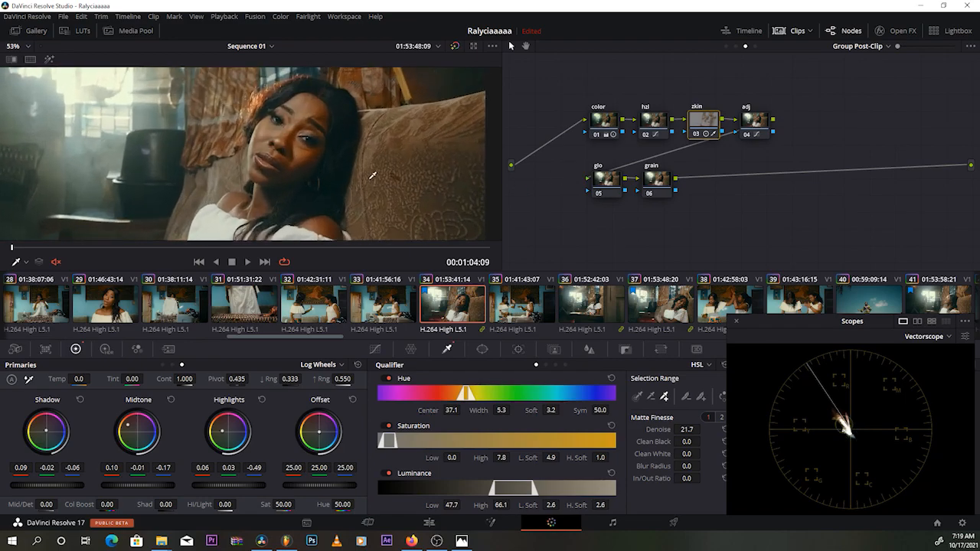
left_click(696, 135)
left_click(697, 137)
left_click(696, 135)
left_click(696, 136)
left_click(696, 136)
left_click(696, 134)
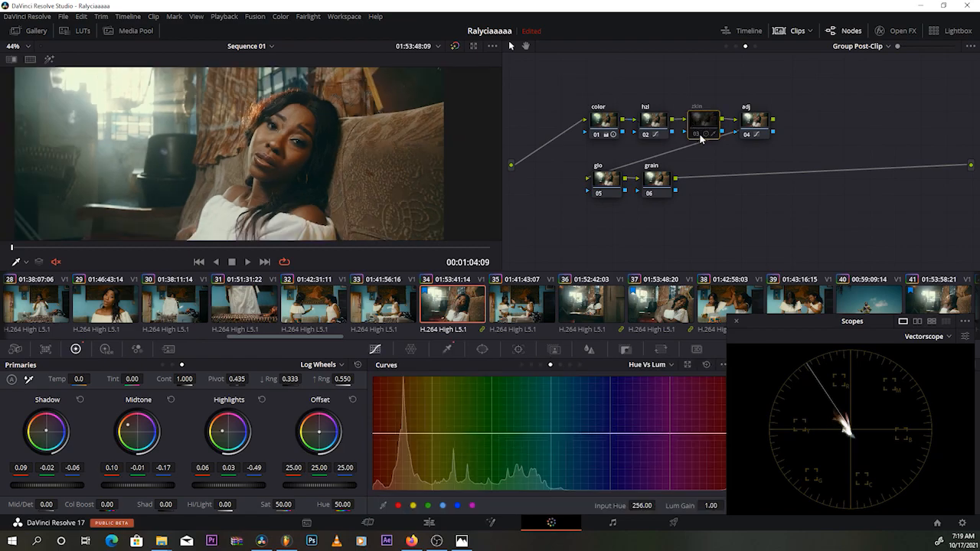
left_click(697, 135)
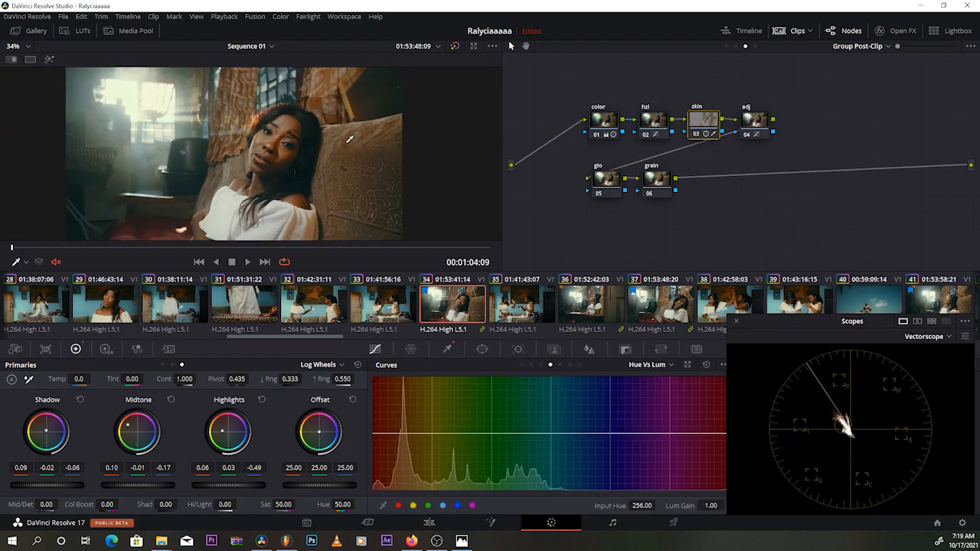
Step: Compare the complete grade with the ungraded footage by bypassing and restoring all grades
left_click(455, 47)
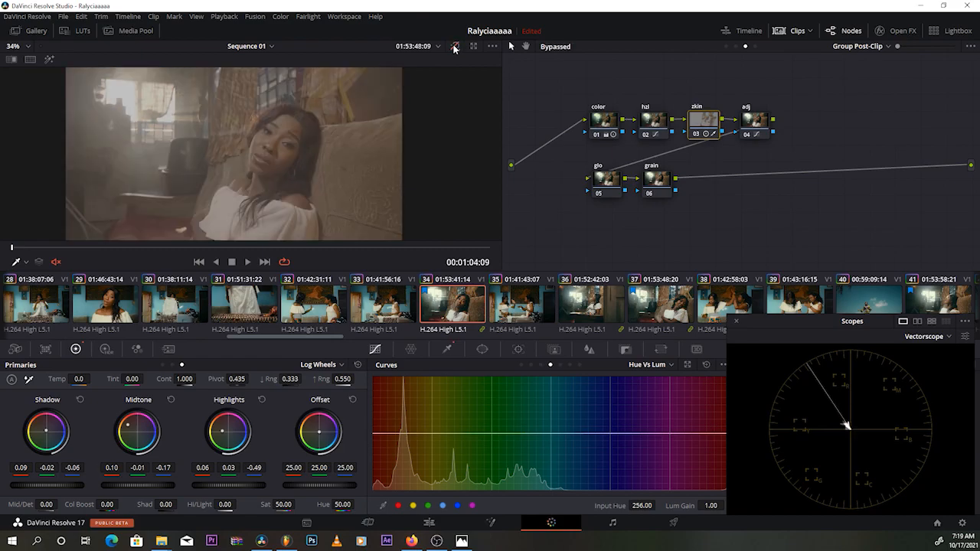
left_click(455, 47)
left_click(455, 47)
left_click(455, 47)
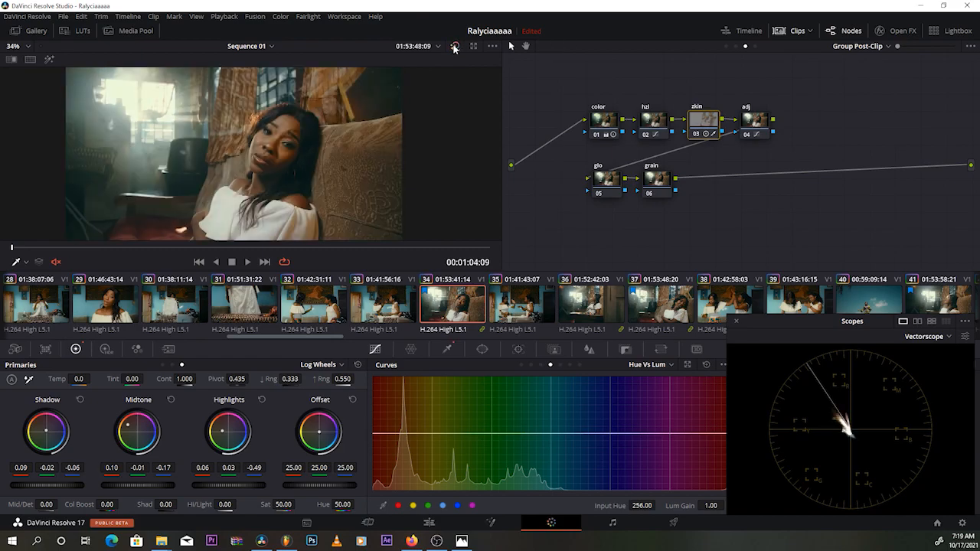
left_click(456, 47)
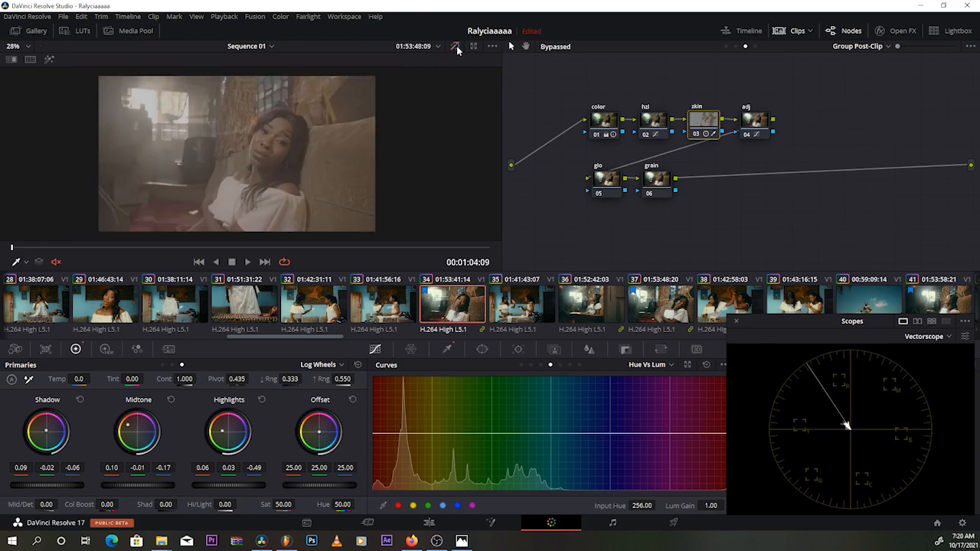
left_click(456, 47)
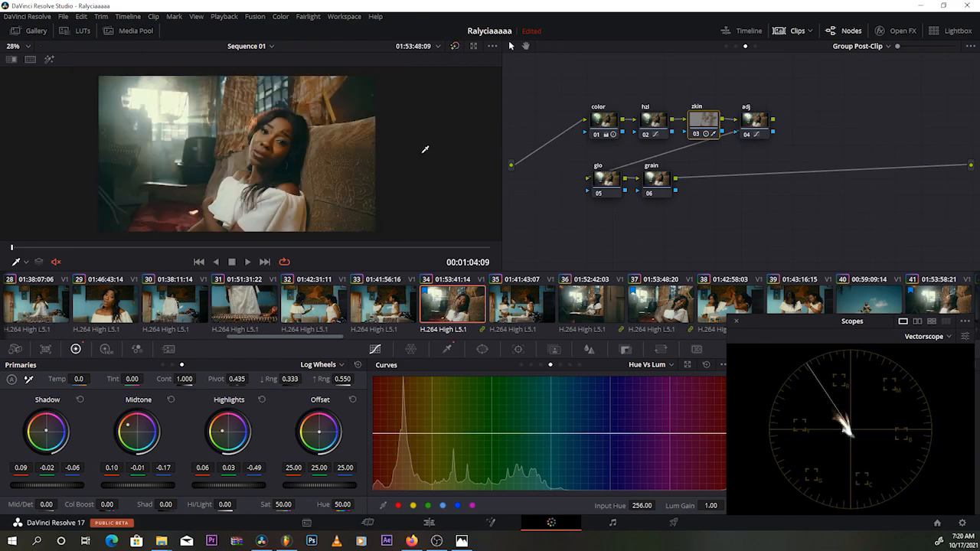
Step: Add red and yellow control points to the adj node's Hue Vs Hue curve
scroll(285, 149, "up", 1)
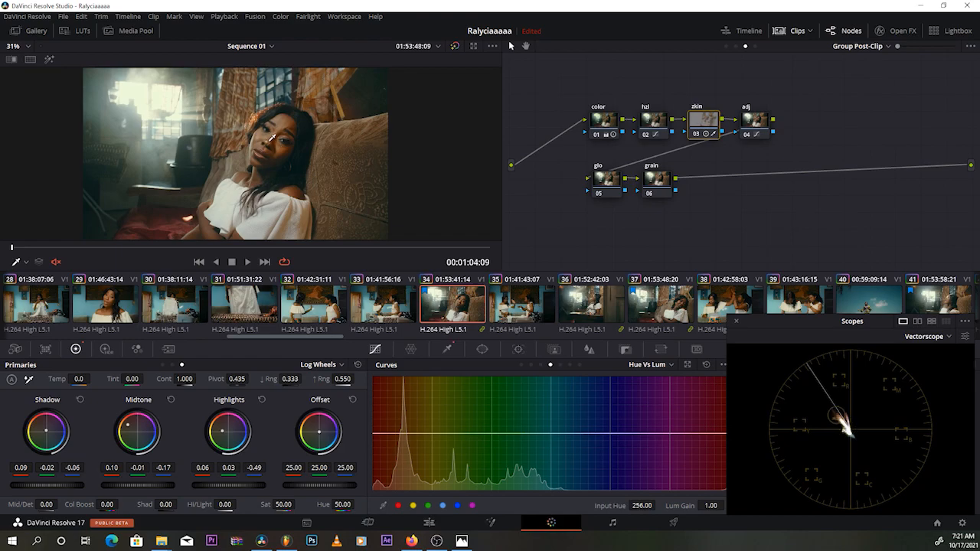
left_click(663, 115)
left_click(755, 117)
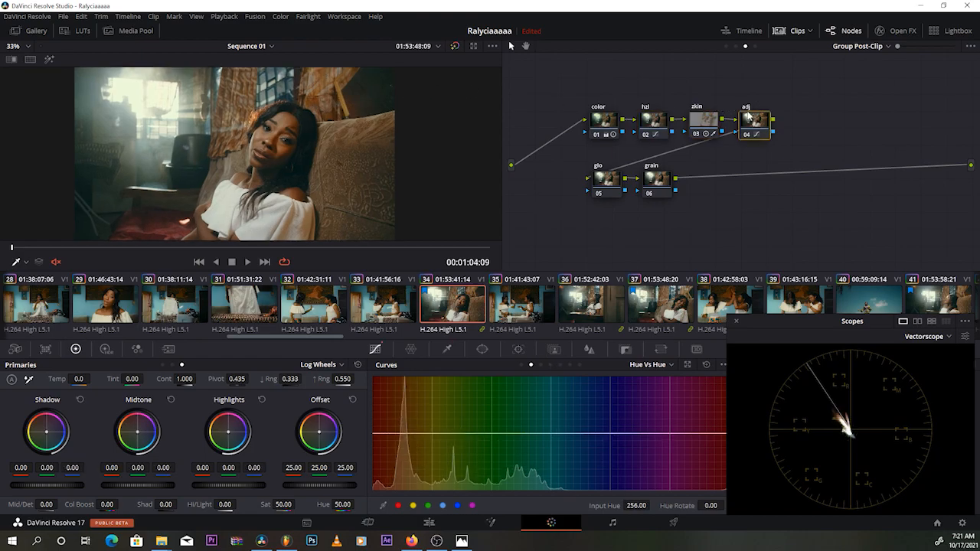
scroll(279, 157, "up", 1)
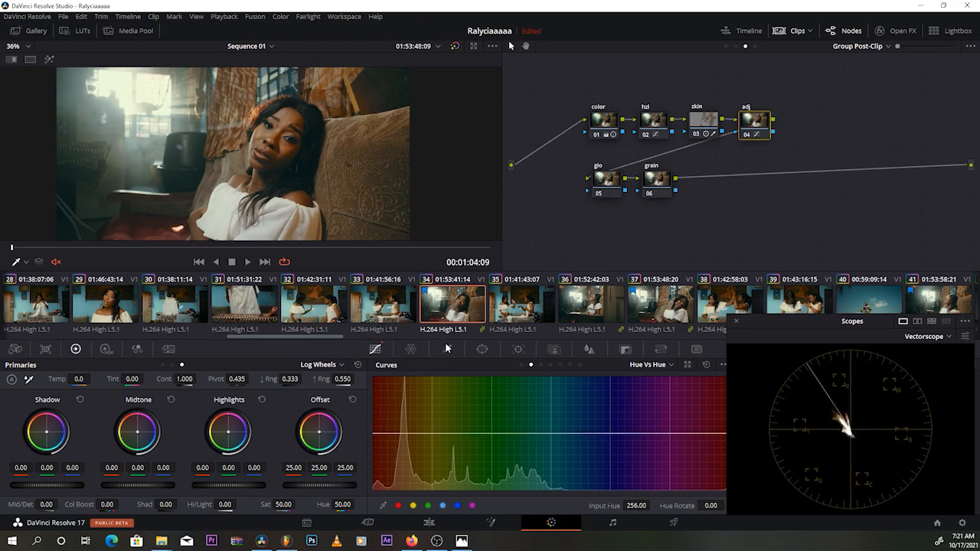
scroll(268, 165, "down", 2)
scroll(269, 165, "down", 1)
left_click(398, 506)
left_click(414, 506)
scroll(291, 136, "up", 3)
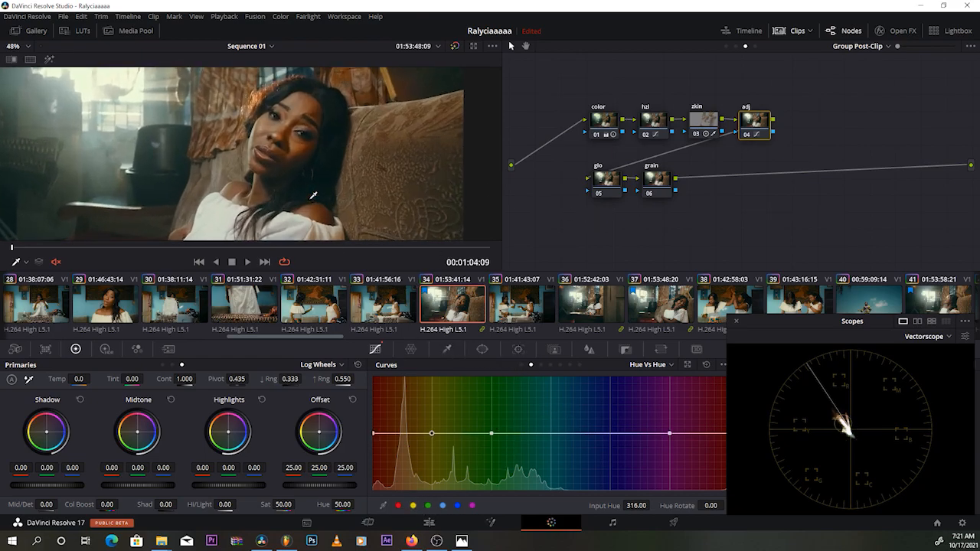
scroll(291, 136, "down", 2)
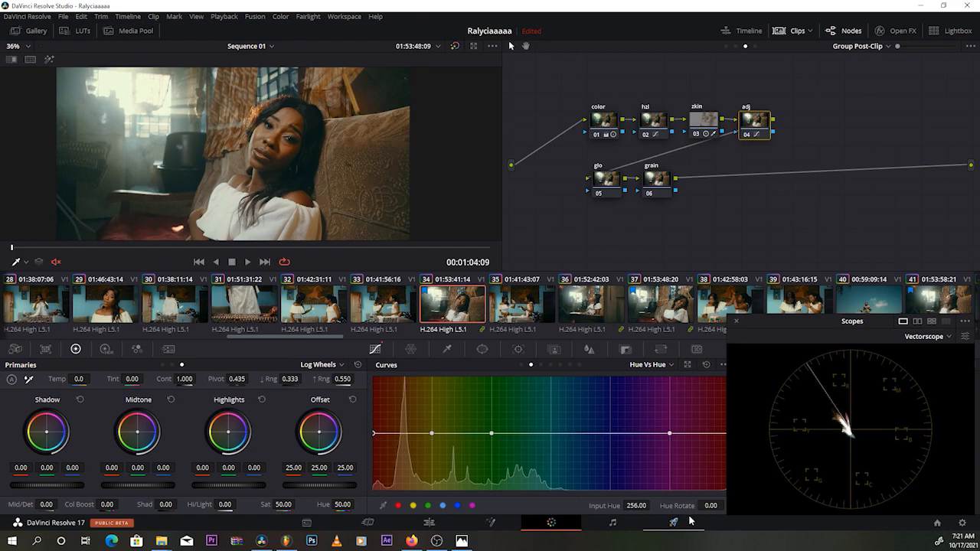
left_click_drag(712, 505, 685, 506)
key("ctrl+z")
Step: On the adj node's Hue Vs Sat curve, lower the red saturation to 0.87 and fine-tune the yellow point's saturation
left_click(540, 366)
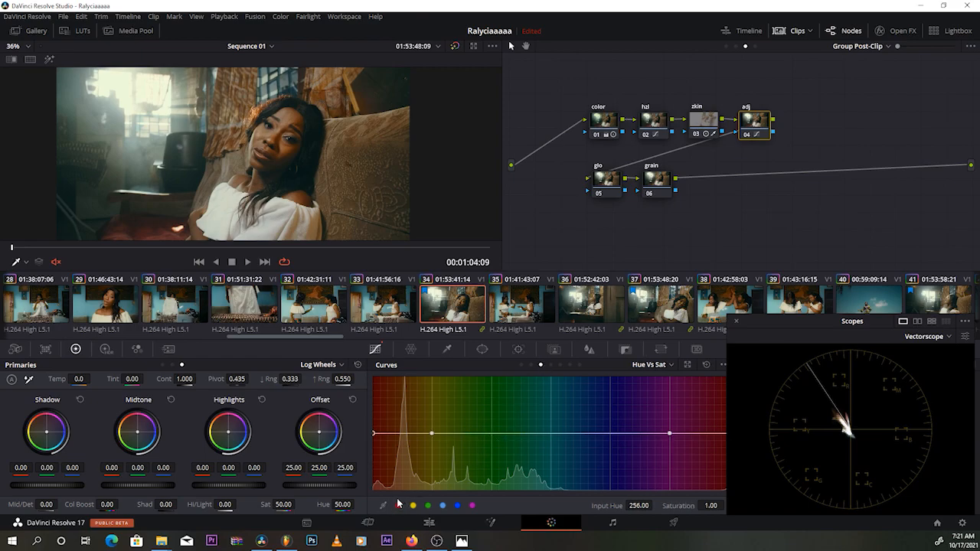
mouse_move(716, 507)
left_mouse_down()
mouse_move(691, 507)
mouse_move(705, 507)
left_mouse_up()
scroll(349, 167, "down", 2)
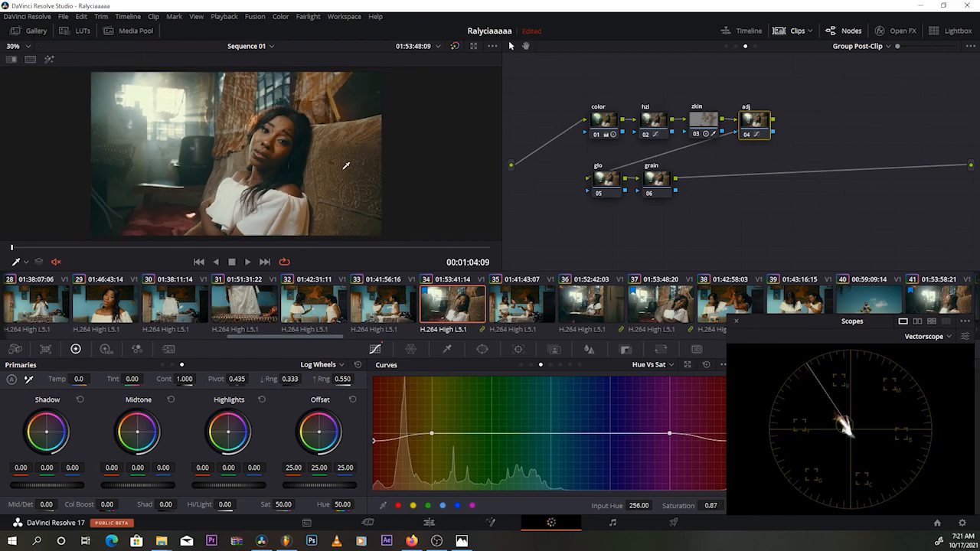
left_click(431, 436)
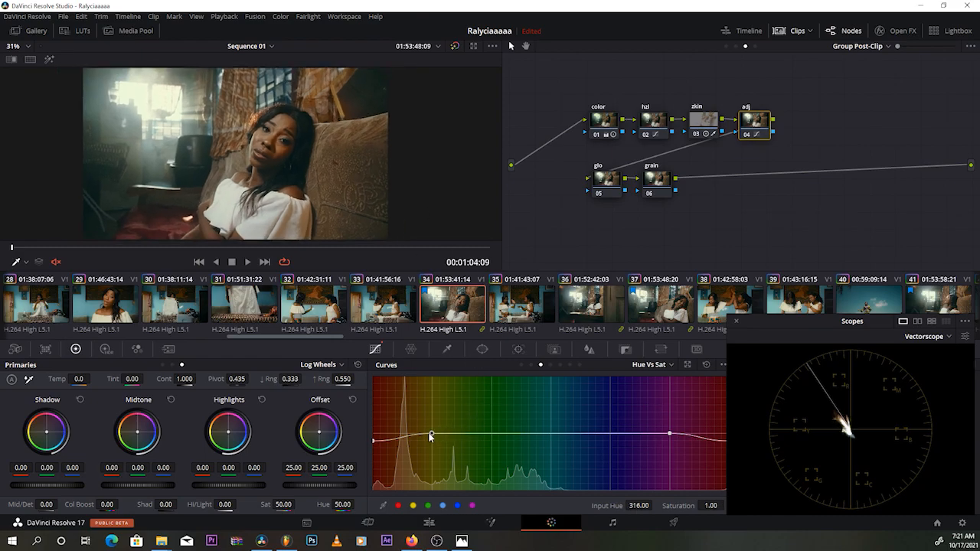
left_click(429, 506)
left_click(432, 434)
mouse_move(712, 506)
left_mouse_down()
mouse_move(727, 505)
mouse_move(714, 506)
left_mouse_up()
scroll(399, 270, "up", 1)
Step: Rotate the yellow point at input hue 316 on the adj node's Hue Vs Hue curve to -8.75
left_click(531, 365)
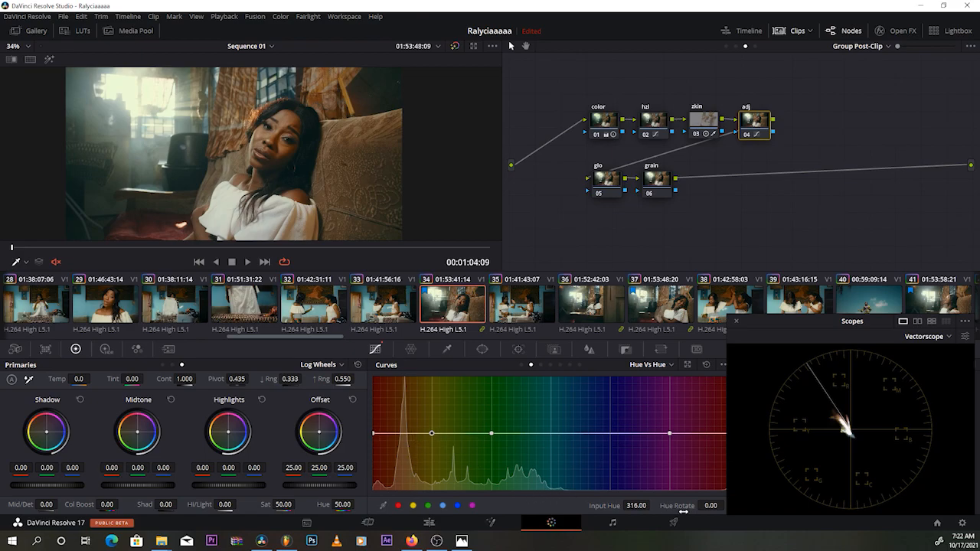
left_click_drag(711, 506, 695, 506)
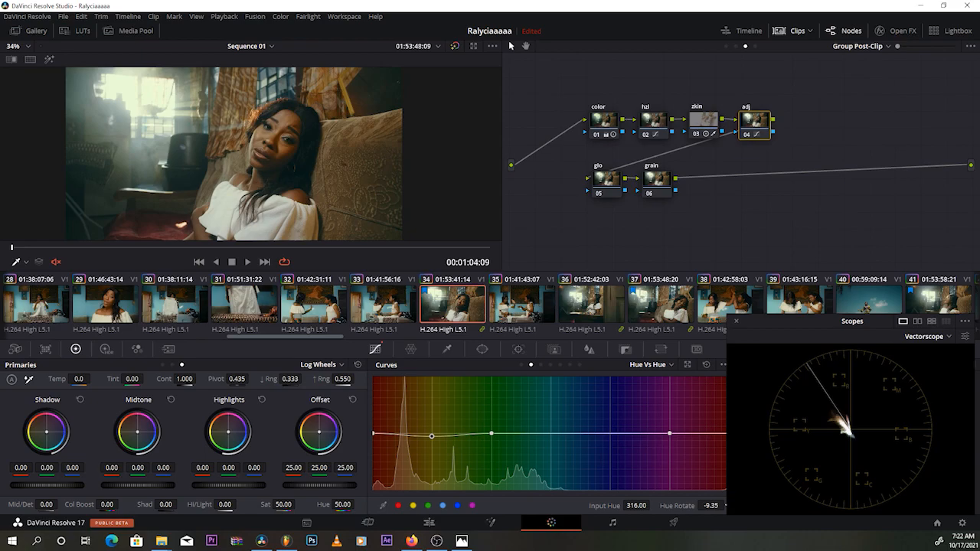
left_click_drag(695, 506, 697, 505)
Step: Examine the woman's skin up close and compare the shot with the adj node disabled and enabled
scroll(255, 146, "up", 3)
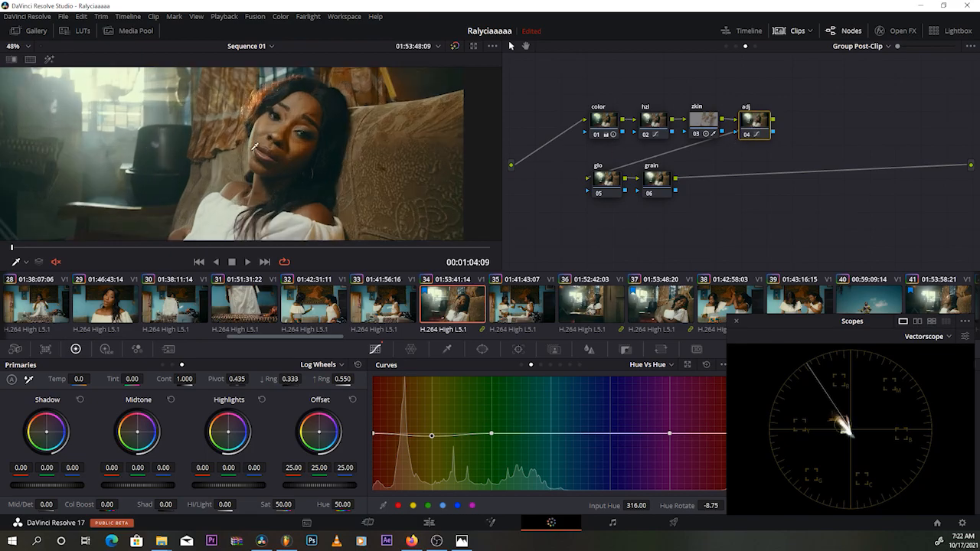
left_click_drag(122, 248, 335, 250)
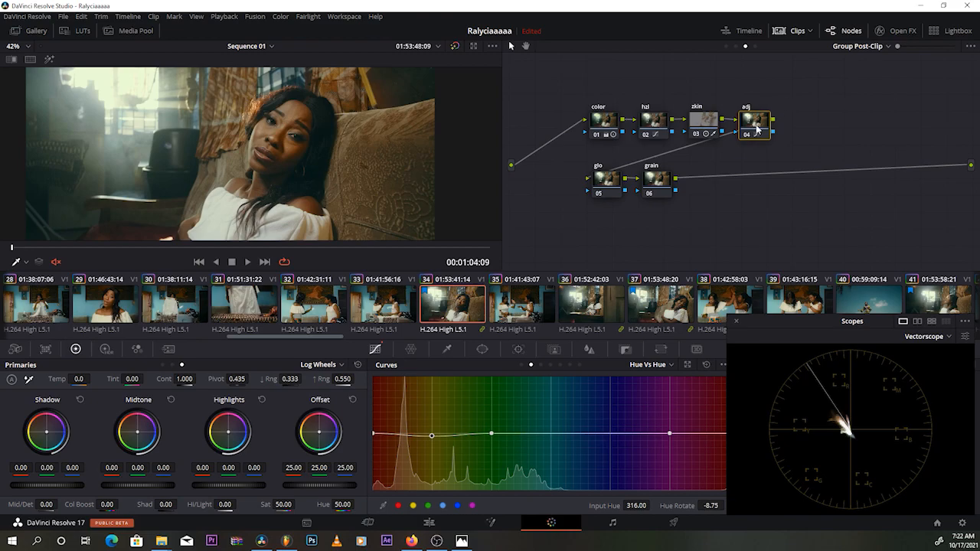
key("ctrl+d")
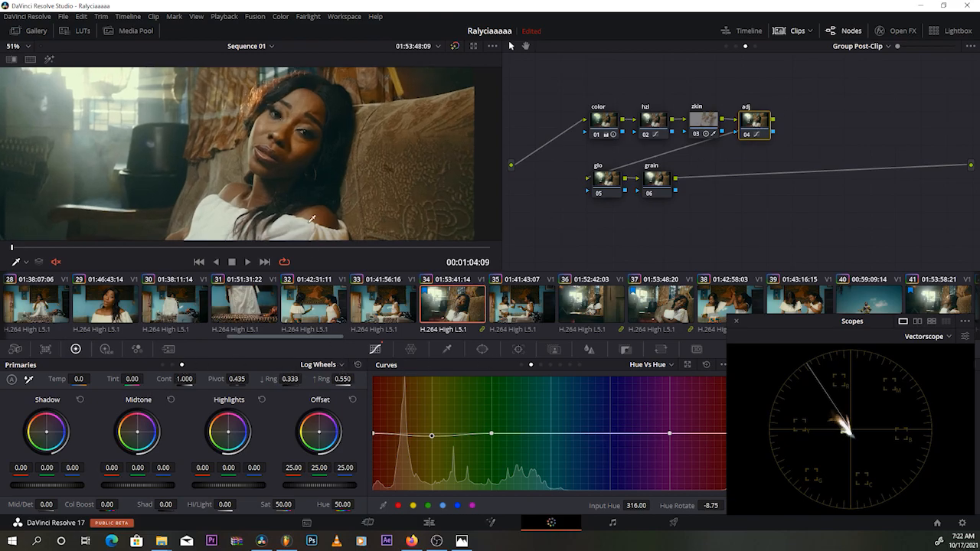
scroll(321, 137, "up", 1)
left_click_drag(370, 143, 349, 162)
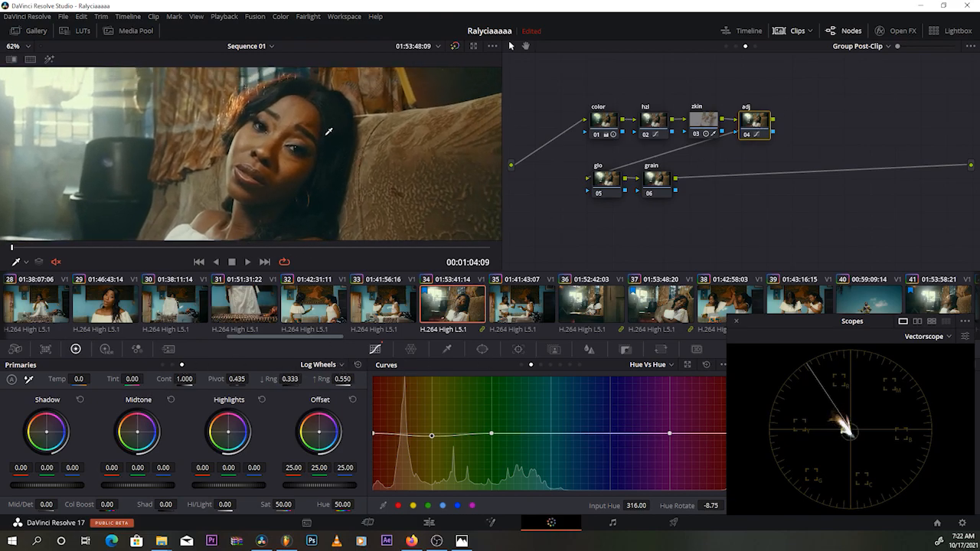
scroll(330, 212, "up", 2)
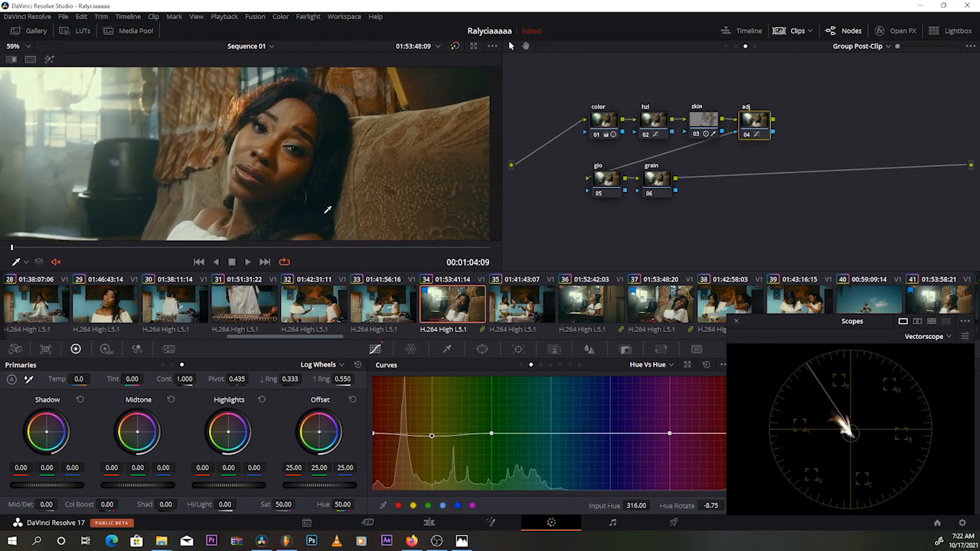
scroll(330, 191, "down", 1)
left_click_drag(331, 191, 277, 172)
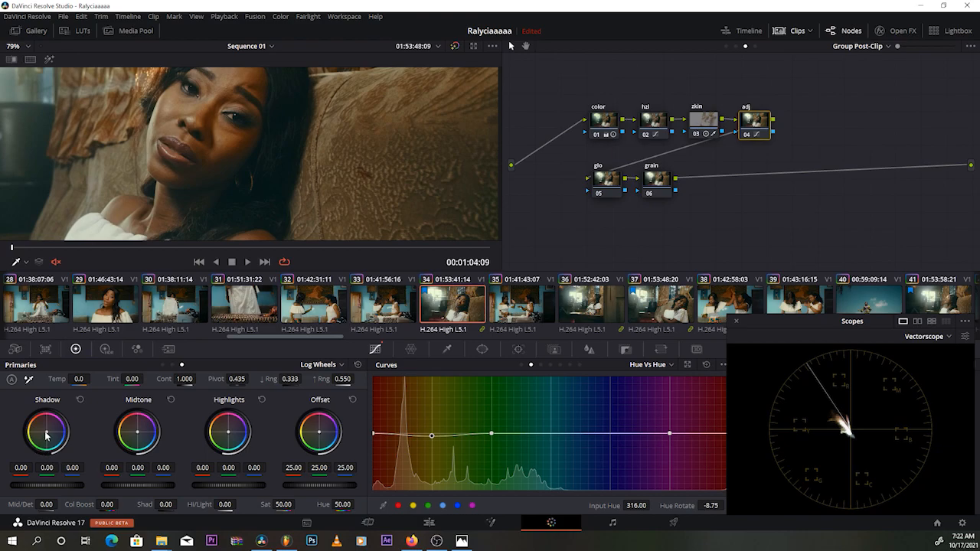
Step: Tint the adj node's Log Shadow to red 0.07, green -0.02, blue -0.00 and set its low range to 0.278
left_click_drag(47, 431, 44, 429)
mouse_move(290, 379)
left_mouse_down()
mouse_move(260, 379)
mouse_move(315, 379)
mouse_move(279, 379)
left_mouse_up()
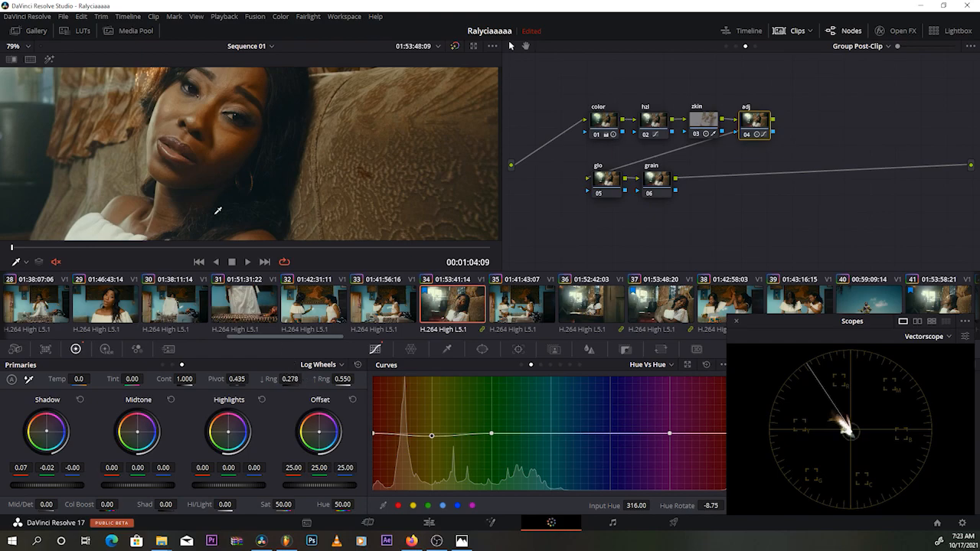
scroll(220, 220, "down", 5)
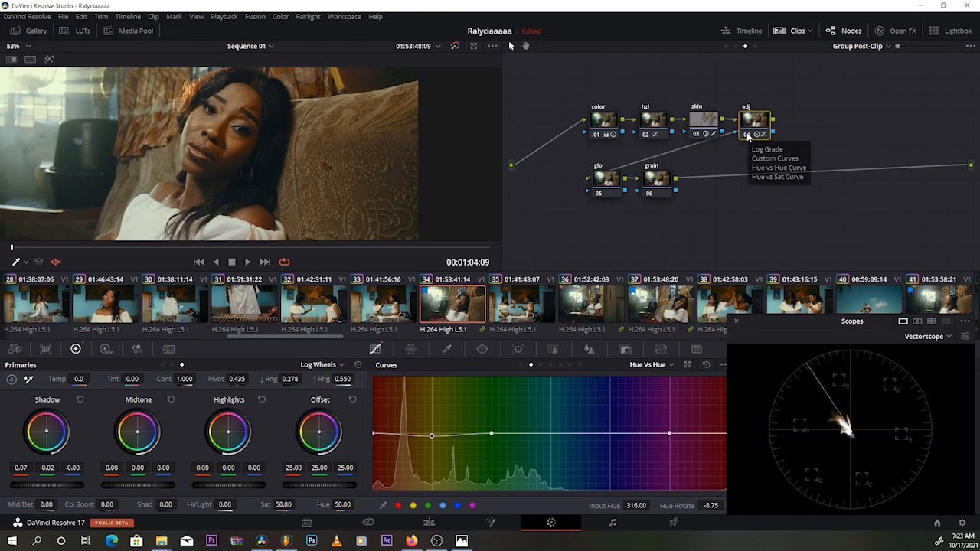
Step: Compare the shot with and without the adj node's Log Shadow tint by removing and restoring it
left_click_drag(51, 428, 46, 435)
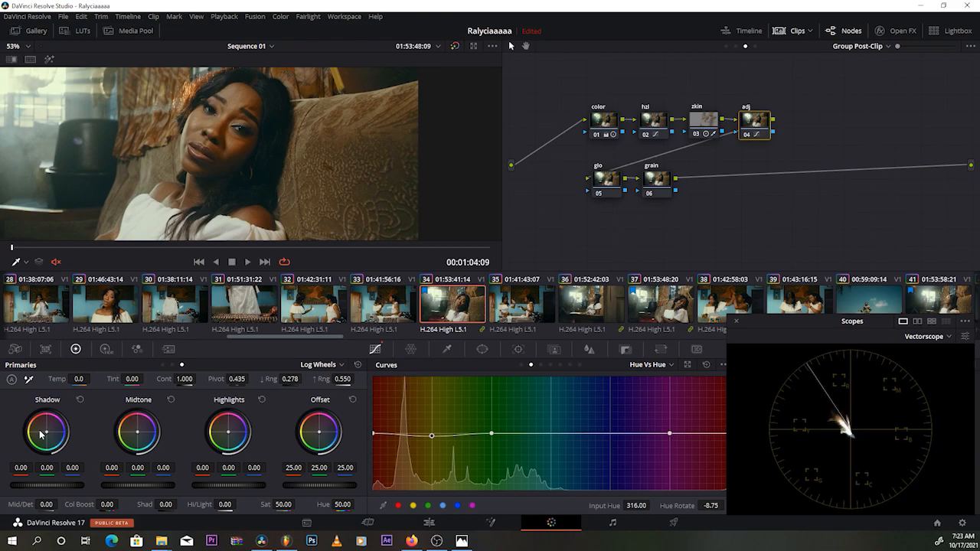
key("ctrl+z")
key("ctrl+shift+z")
key("ctrl+z")
scroll(278, 183, "up", 5)
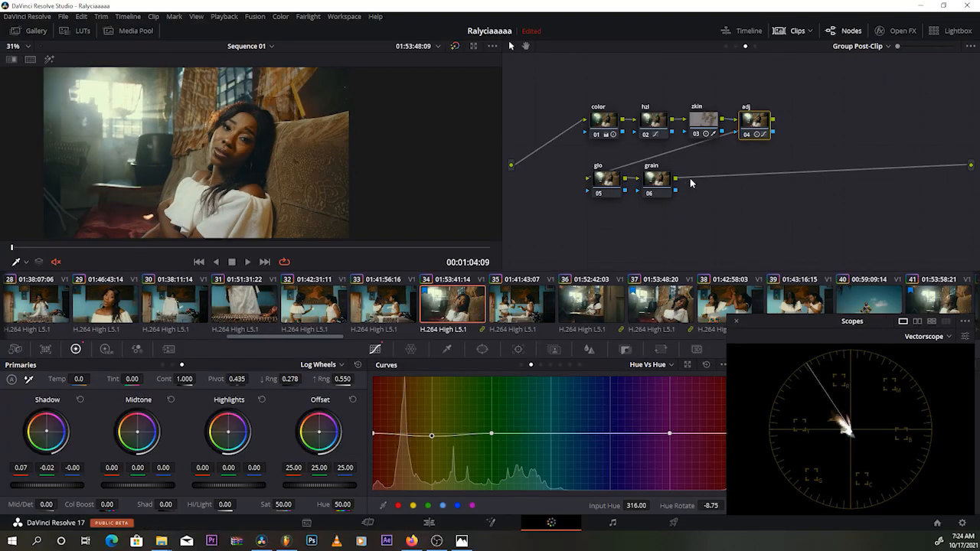
Step: Find the Glow effect in the Open FX library and apply it to the glo node
left_click(607, 180)
scroll(302, 170, "up", 2)
scroll(343, 162, "down", 2)
scroll(343, 162, "up", 2)
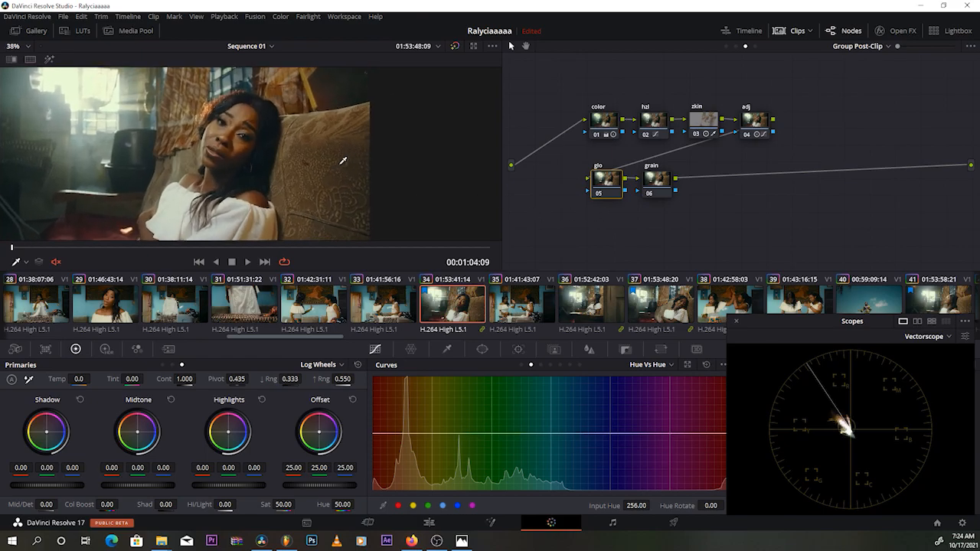
left_click(936, 30)
left_click(936, 32)
left_click(900, 31)
left_click(952, 46)
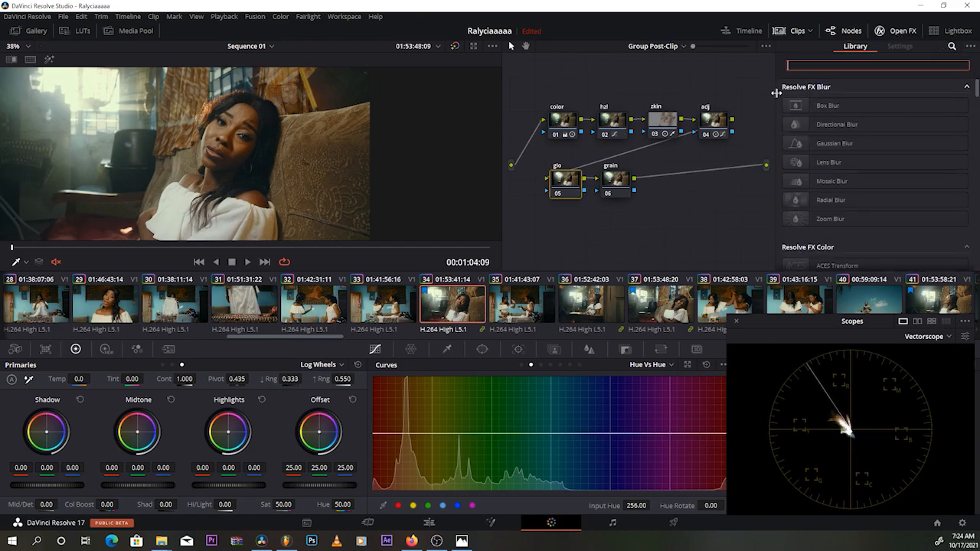
type("glo")
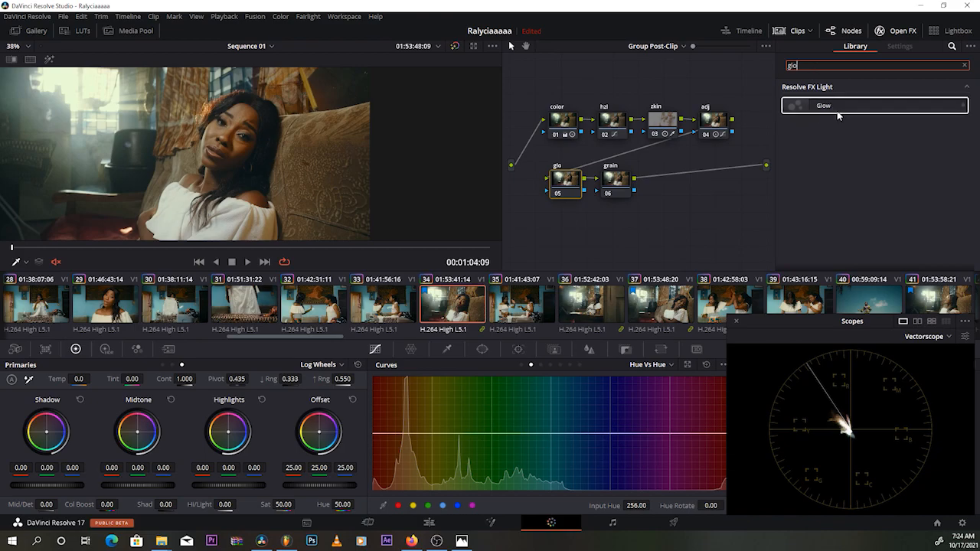
left_click_drag(823, 106, 566, 181)
Step: Set the Glow's composite type to Softlight, Shine Threshold to 0.119, Spread to 0.459 and Brightness to 0.532
left_click(872, 229)
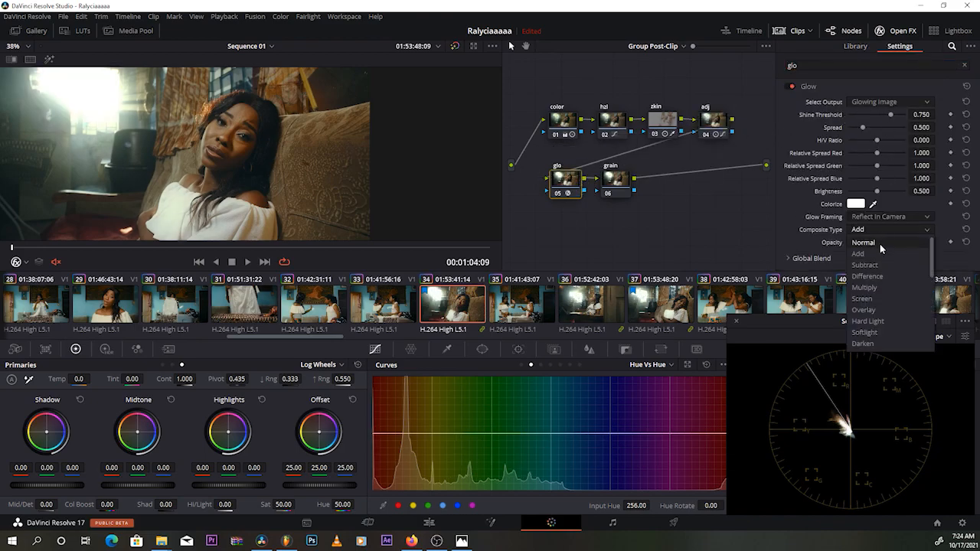
left_click(888, 330)
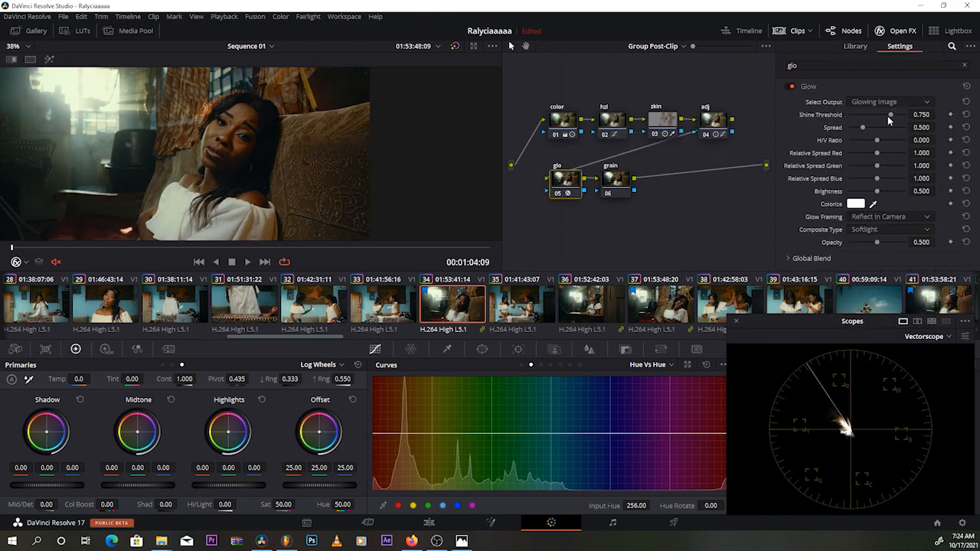
left_click_drag(891, 116, 856, 116)
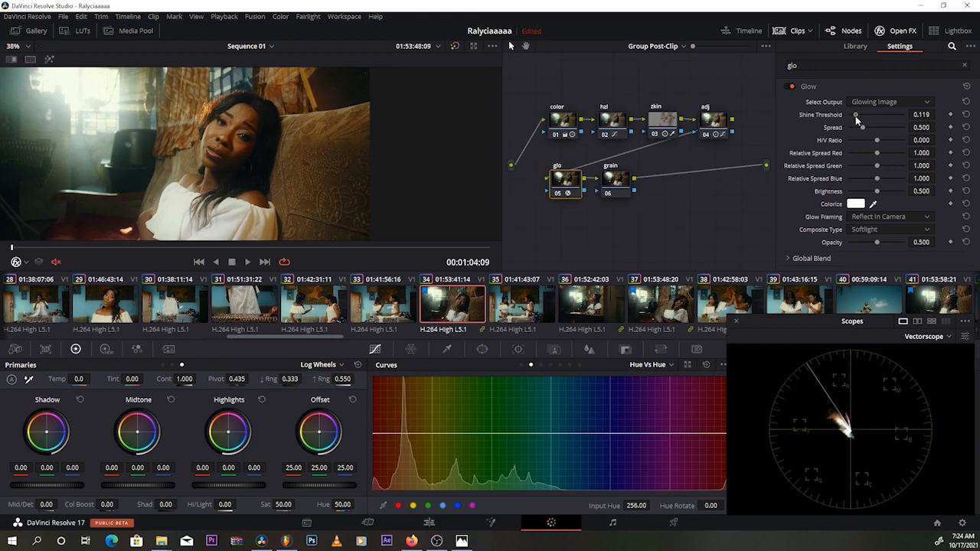
left_click_drag(863, 128, 862, 127)
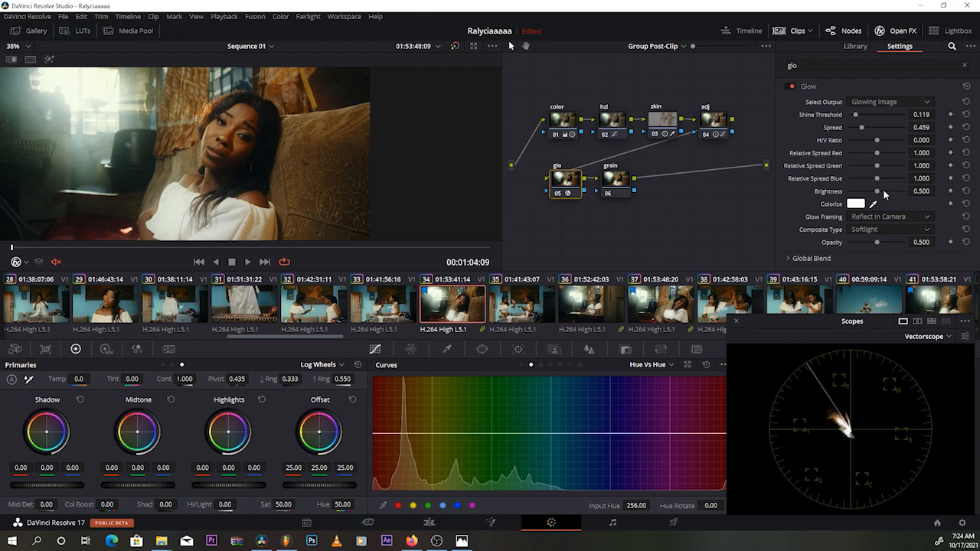
left_click_drag(878, 191, 880, 192)
Step: Colorize the Glow with pale yellow (#ffff7f) and reduce its Global Blend to 0.431
left_click(857, 203)
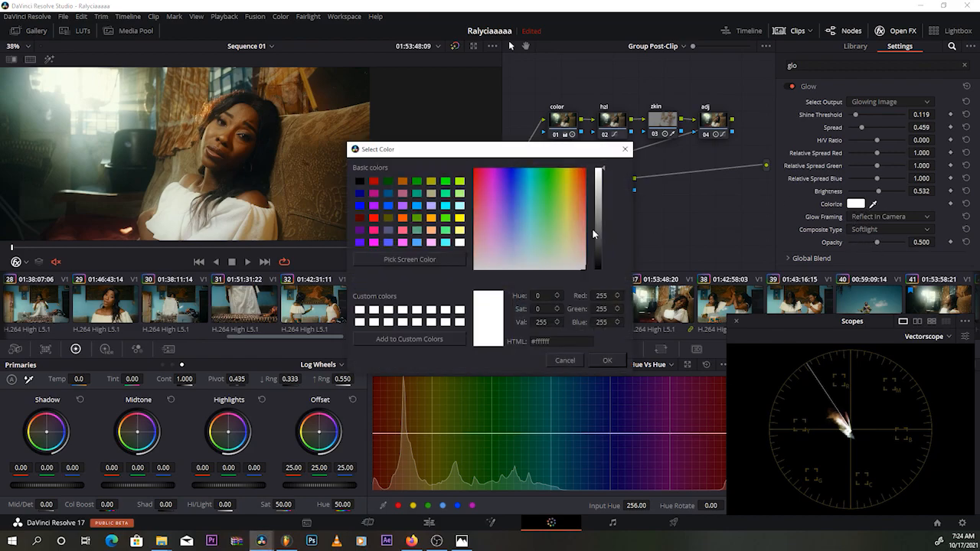
left_click(460, 230)
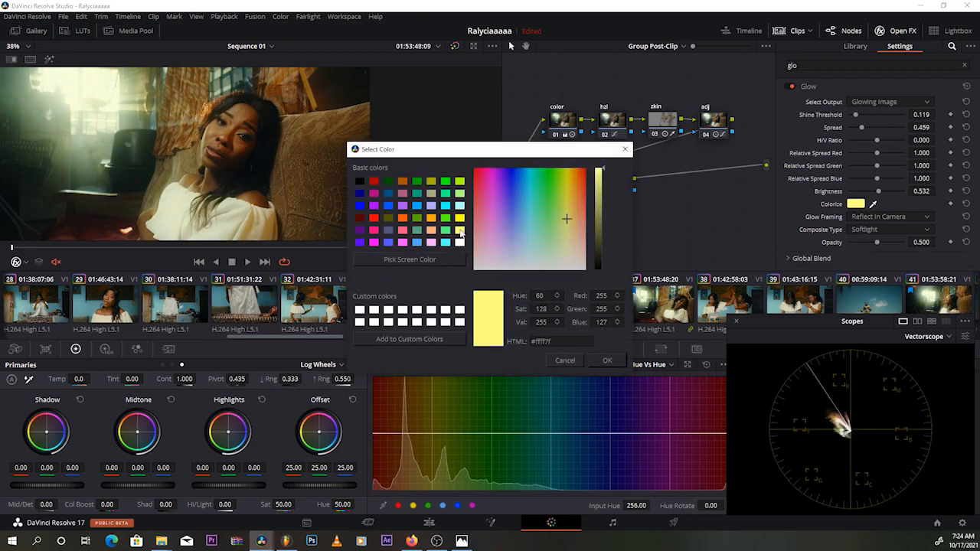
left_click_drag(426, 149, 611, 141)
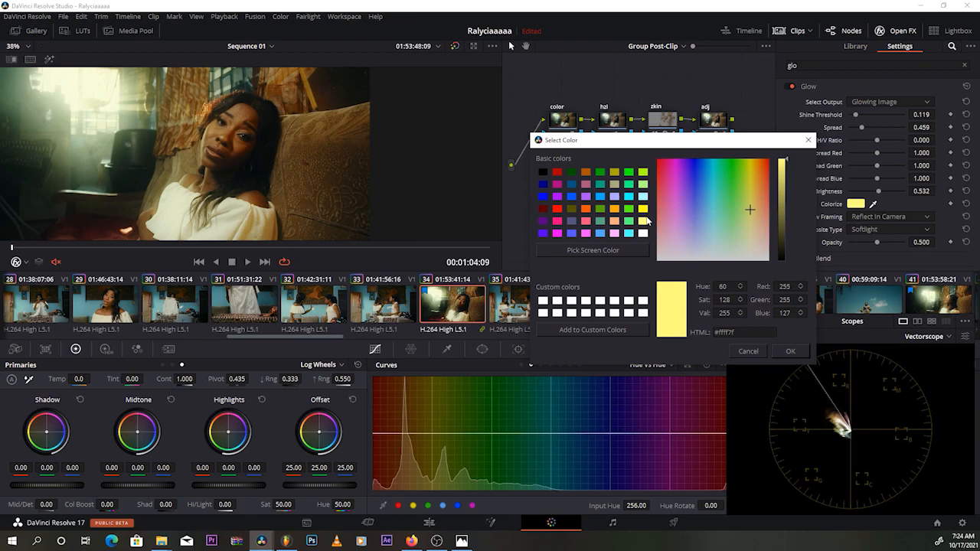
left_click(644, 234)
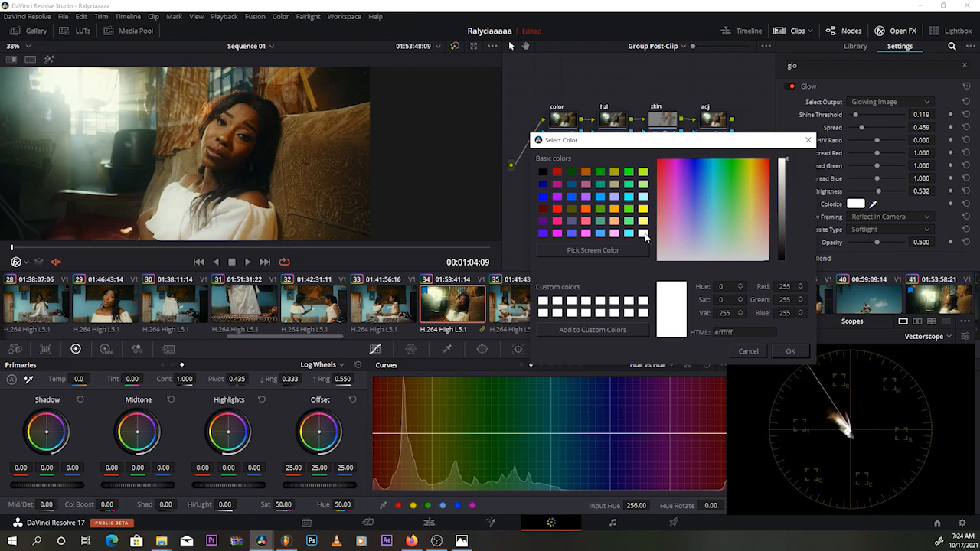
left_click(645, 222)
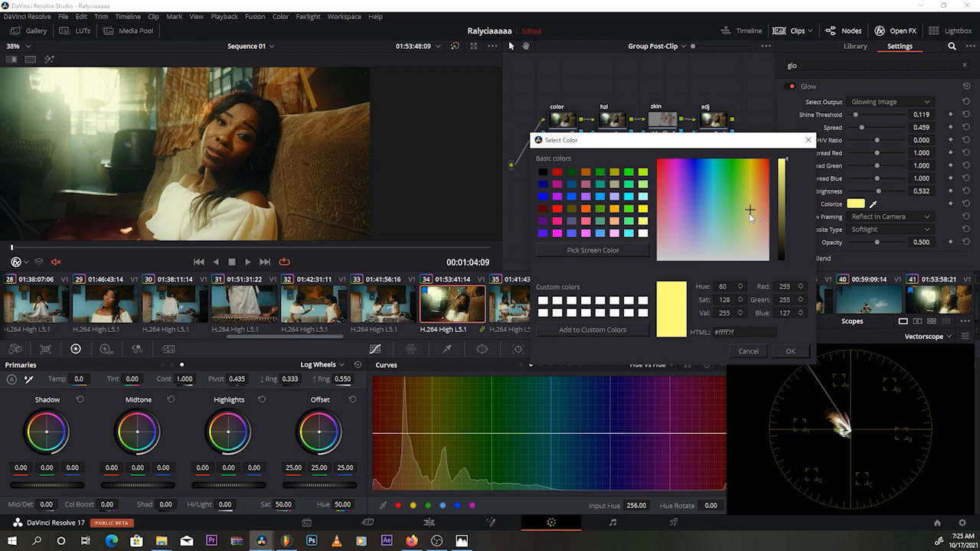
left_click(790, 351)
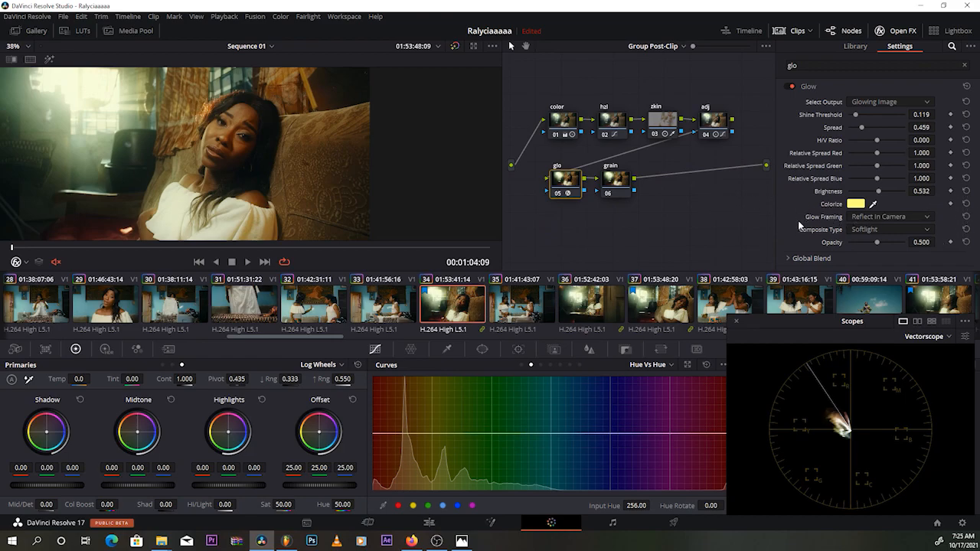
left_click(788, 258)
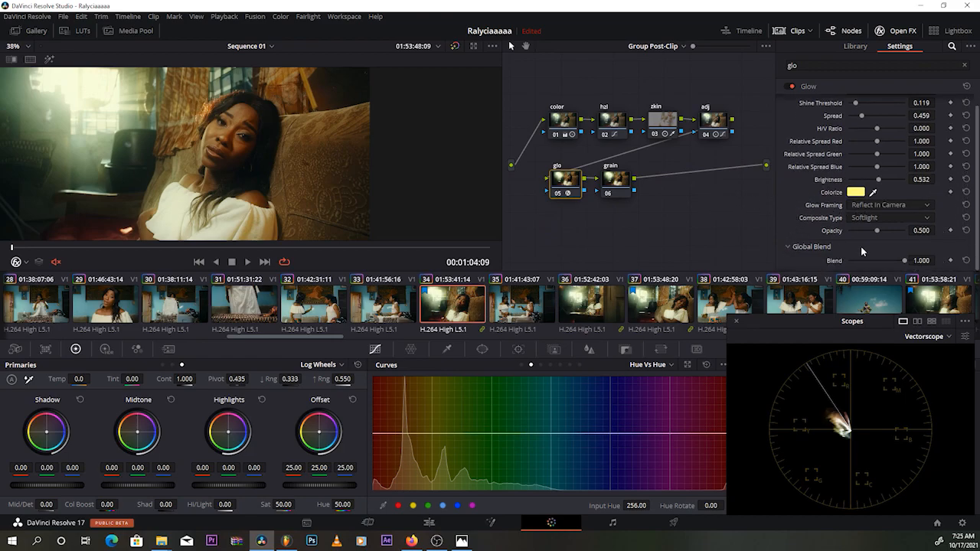
left_click_drag(905, 261, 873, 261)
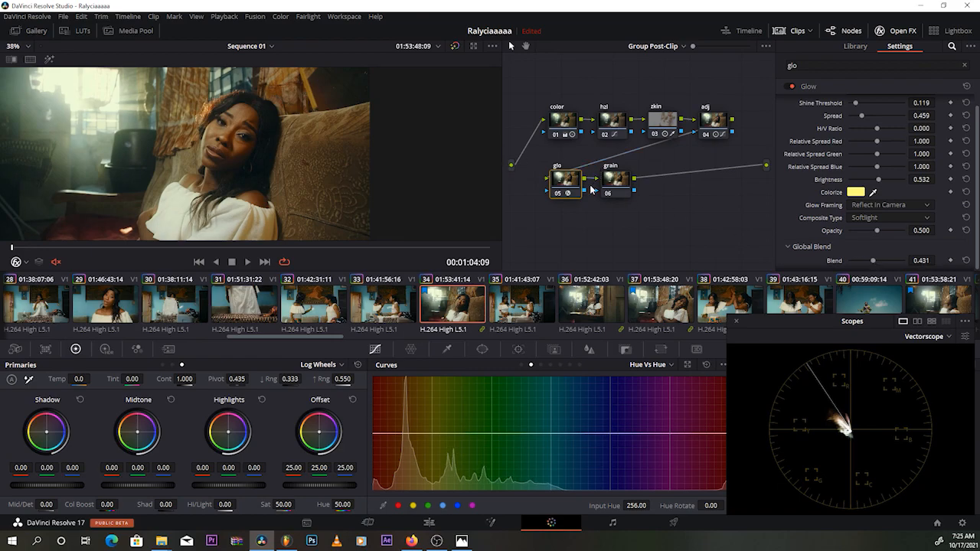
Step: Compare the shot with and without the Glow by toggling the glo node, and close the effects library
left_click(560, 193)
left_click(560, 193)
left_click(560, 193)
left_click(560, 193)
left_click(559, 193)
left_click(560, 193)
left_click(901, 31)
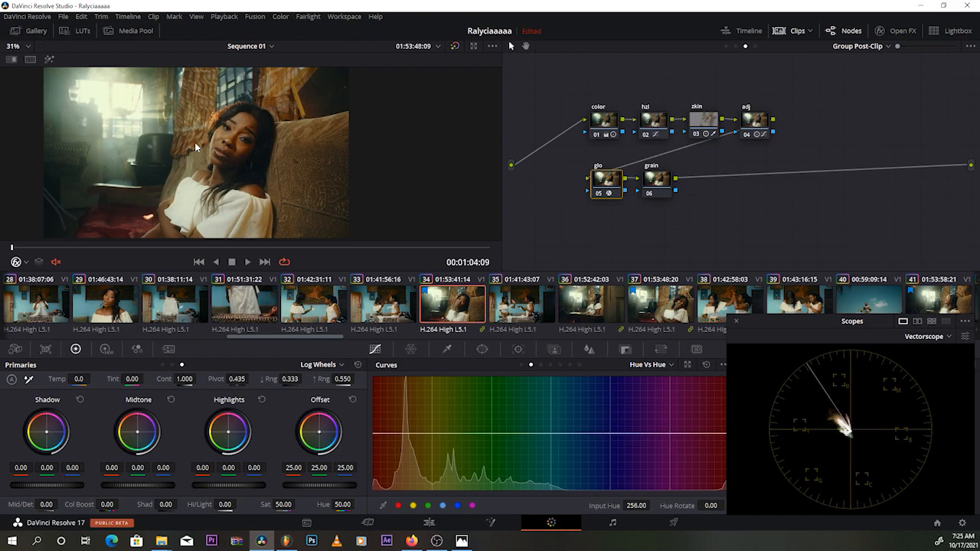
Step: Find Film Grain in the Open FX library and apply it to the grain node
left_click(665, 185)
left_click(900, 30)
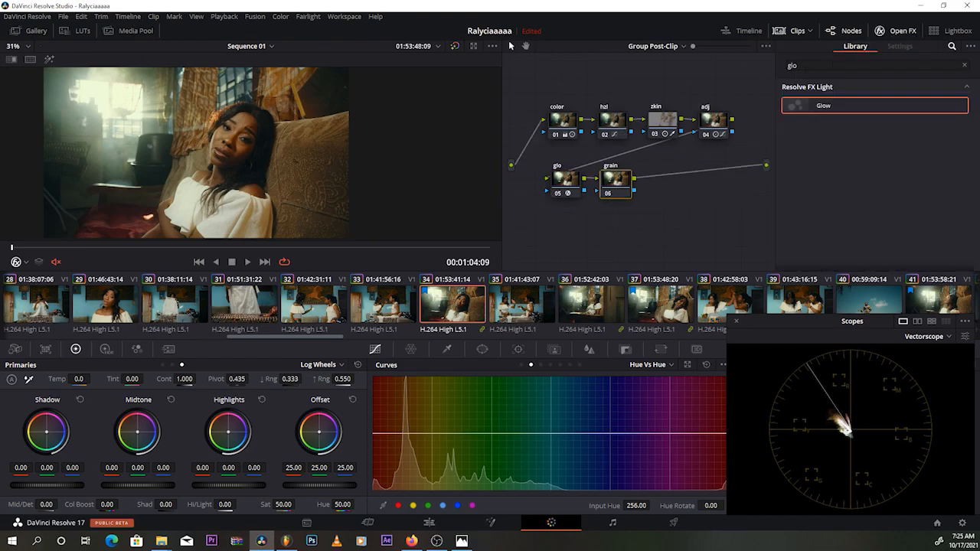
type("fi")
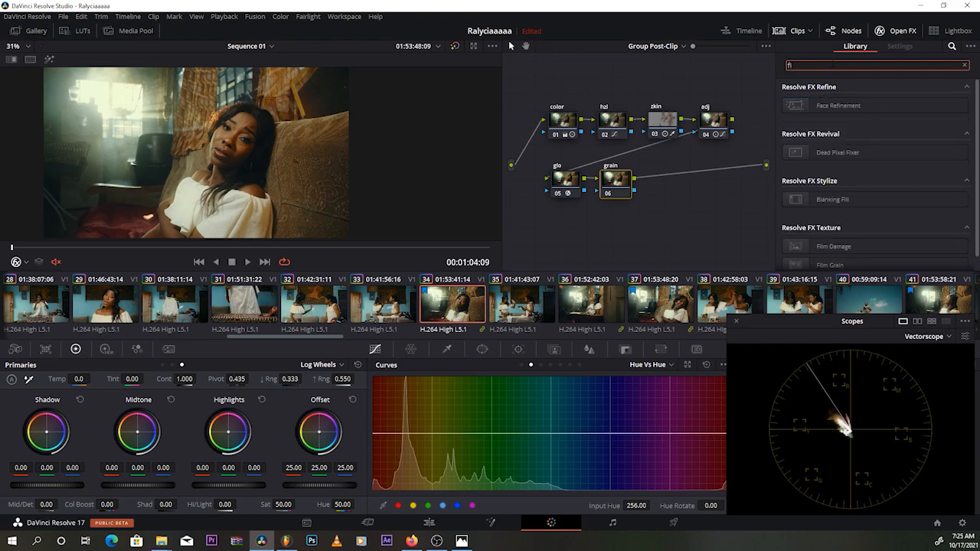
type("l")
left_click_drag(830, 172, 624, 186)
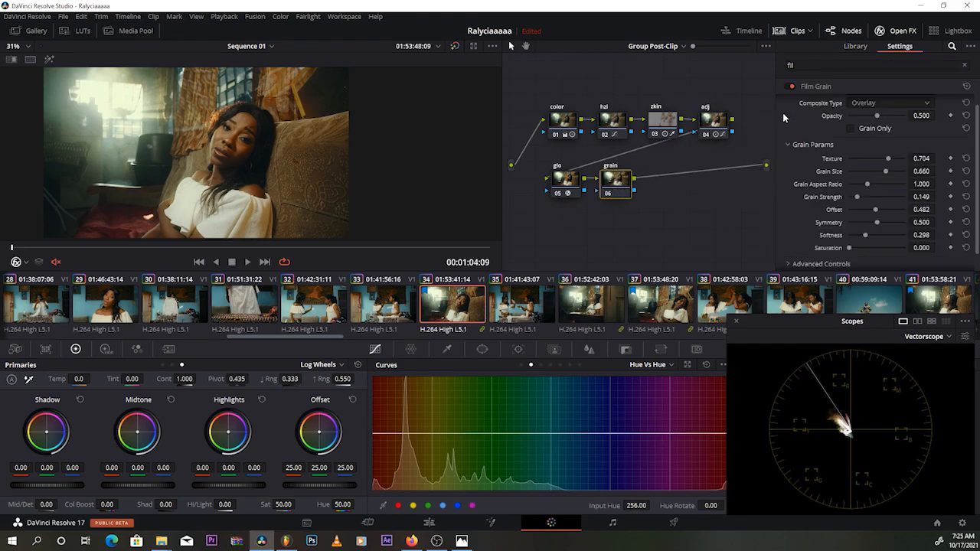
Step: Set the Film Grain preset to 16mm 250D, raise Grain Strength to 0.376 and close the effects library
left_click(877, 103)
left_click(831, 145)
scroll(825, 129, "up", 1)
left_click(873, 104)
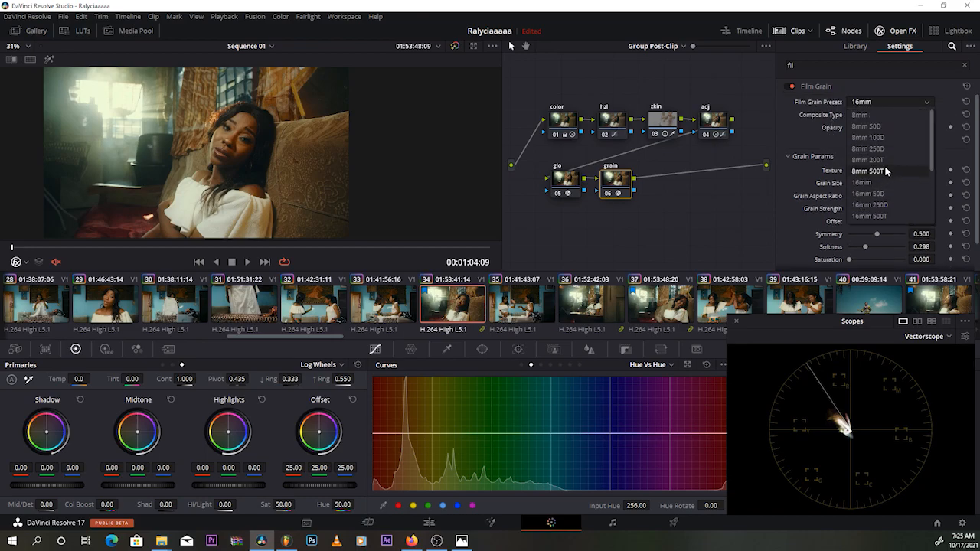
left_click(875, 206)
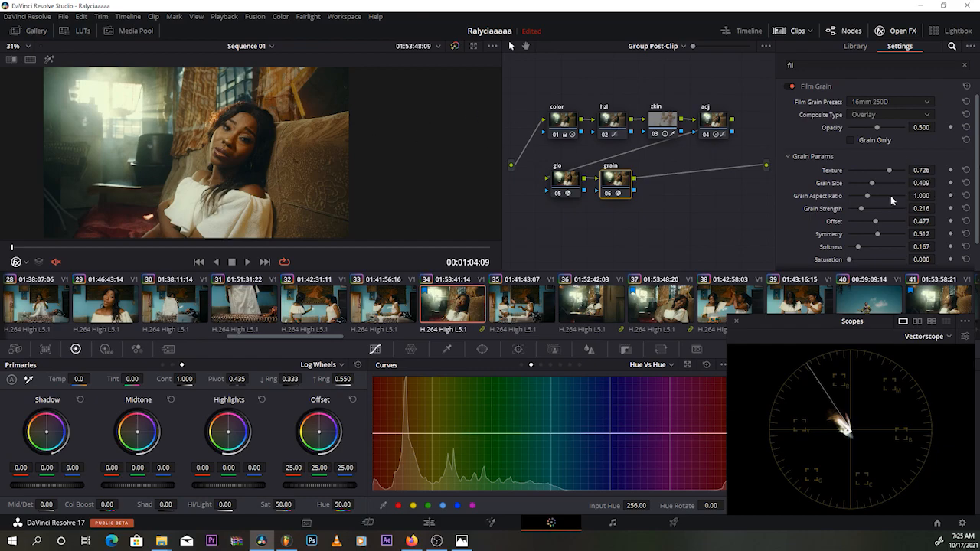
left_click_drag(862, 208, 871, 209)
scroll(320, 93, "up", 2)
scroll(320, 93, "up", 1)
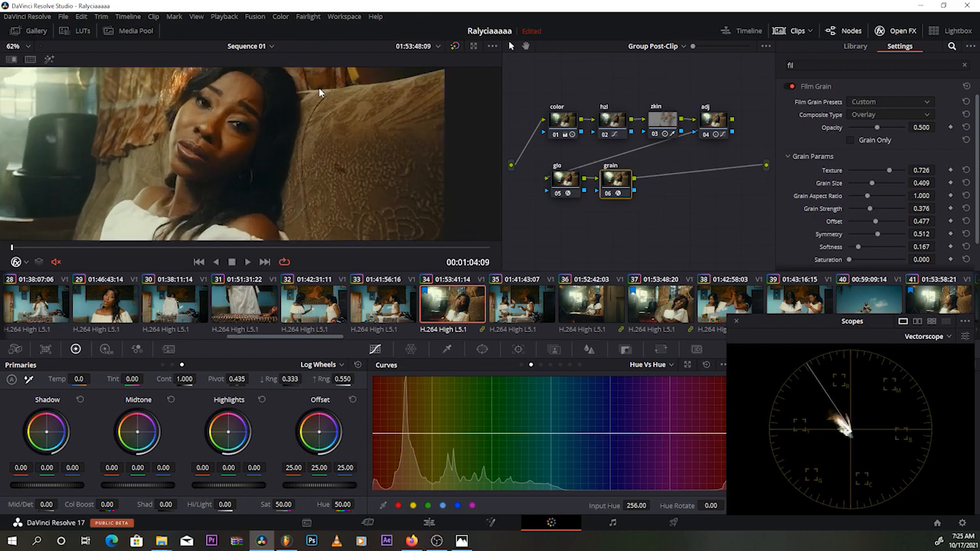
left_click(892, 30)
Step: Play back clip 36 to check how the shared group look holds up on it
key("space")
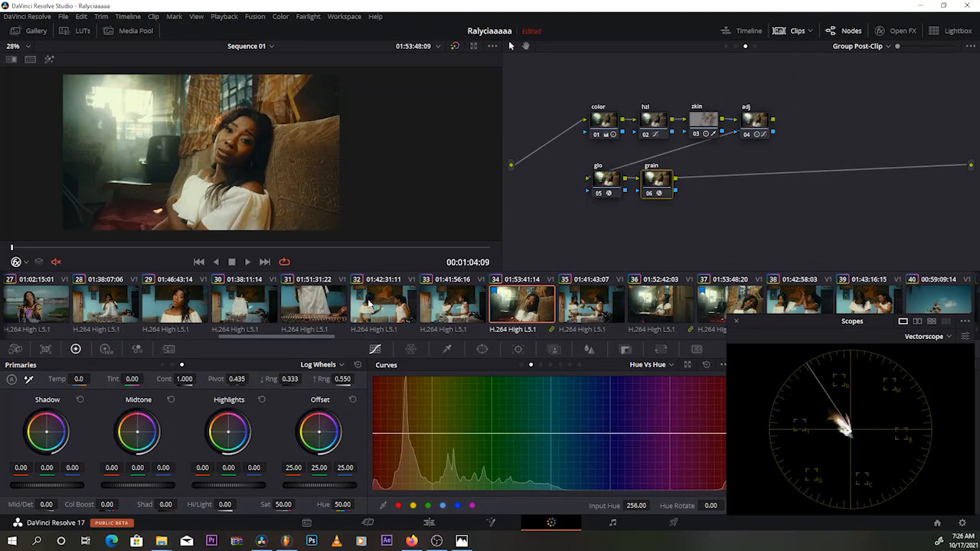
left_click(652, 312)
scroll(239, 179, "up", 2)
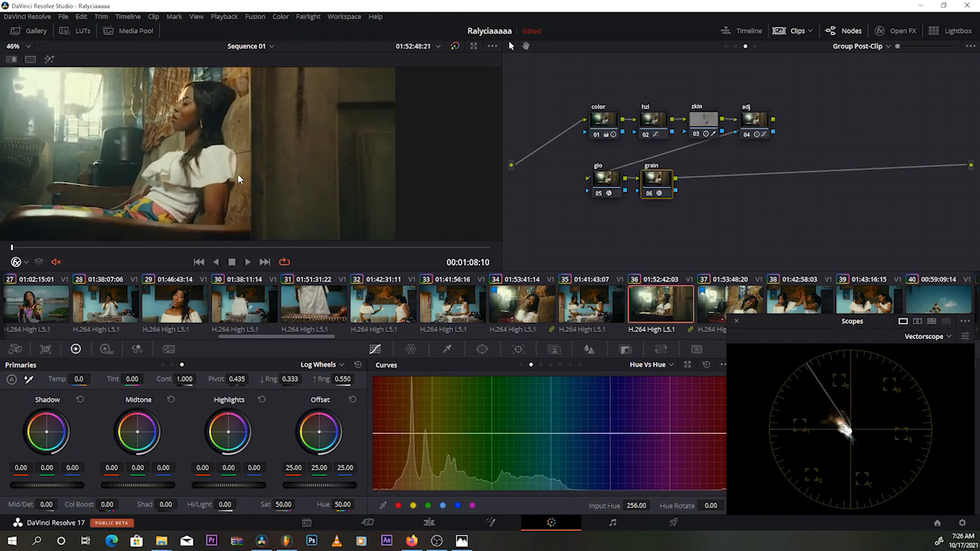
left_click_drag(787, 329, 792, 342)
scroll(97, 140, "down", 1)
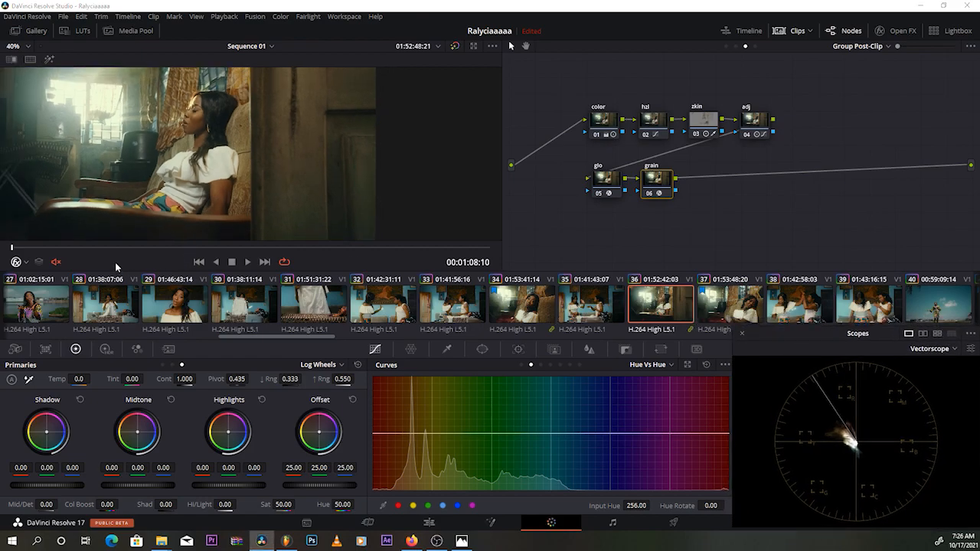
key("space")
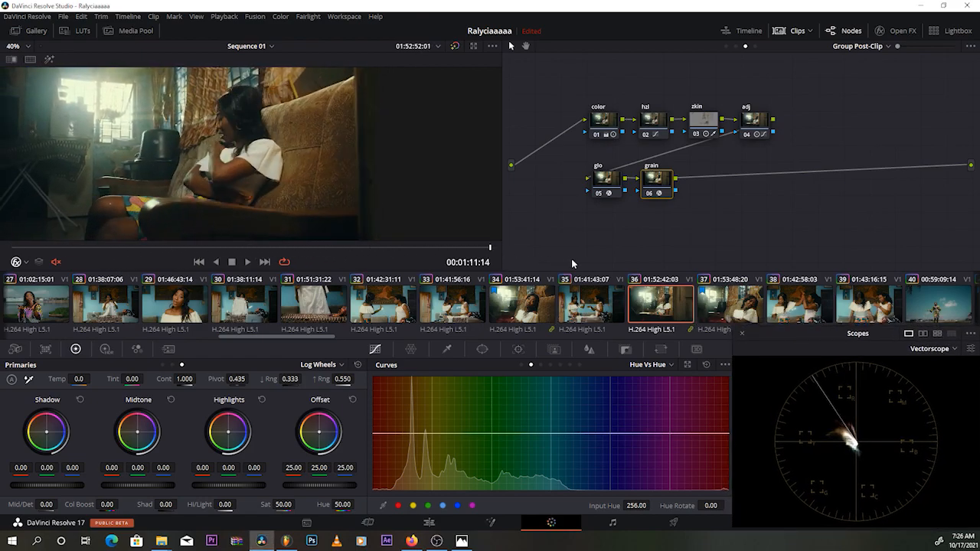
left_click(235, 263)
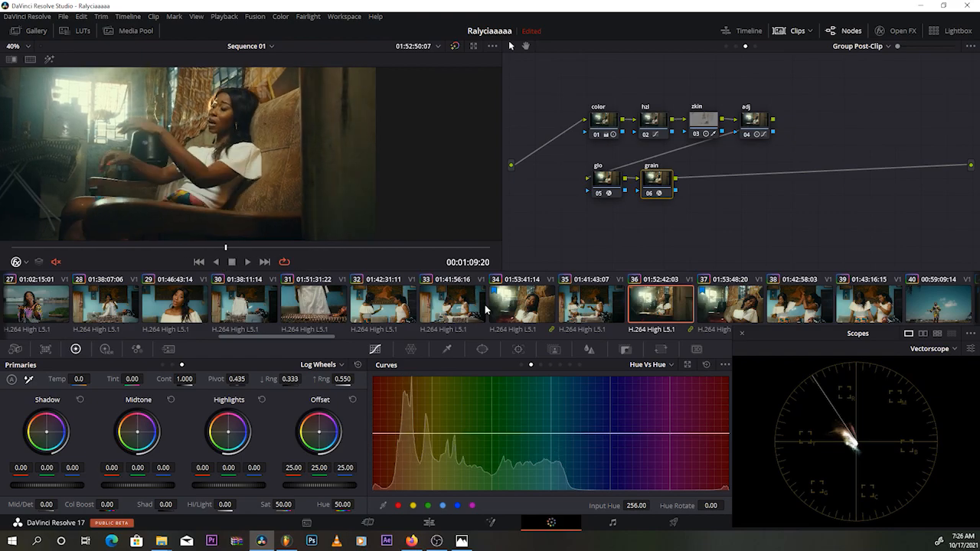
Step: Check the shared group look partway through clip 37 and on the first frame of clip 41
left_click(715, 295)
left_click_drag(95, 248, 138, 260)
scroll(213, 177, "down", 1)
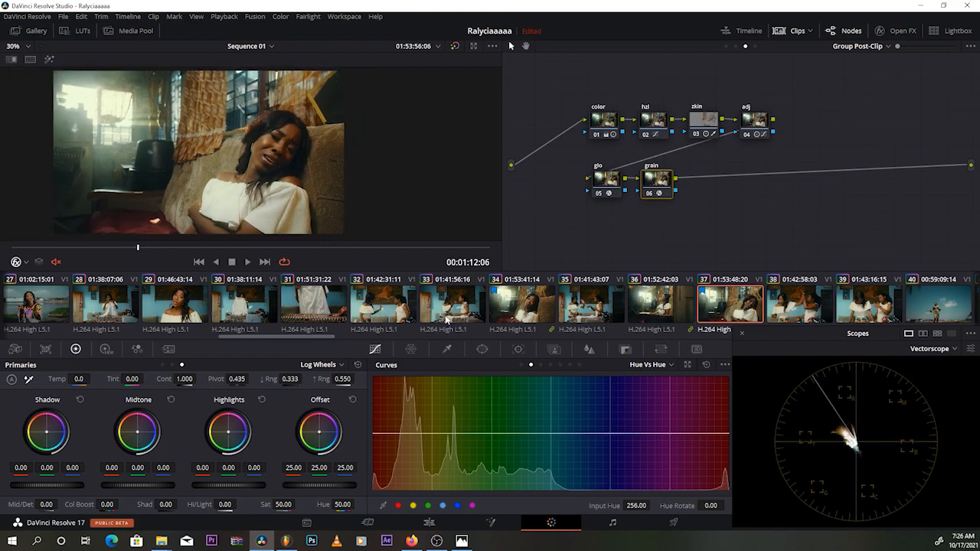
scroll(548, 300, "left", 5)
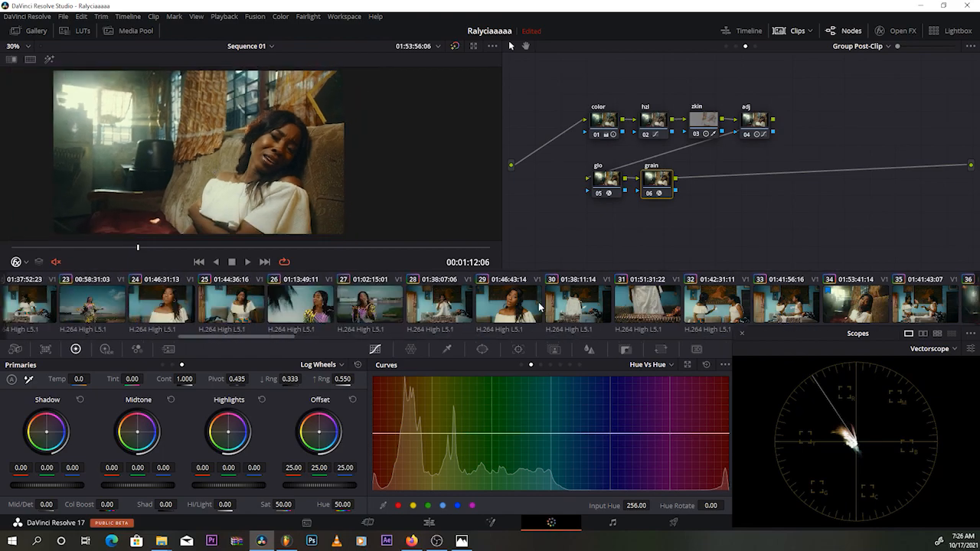
scroll(540, 306, "right", 4)
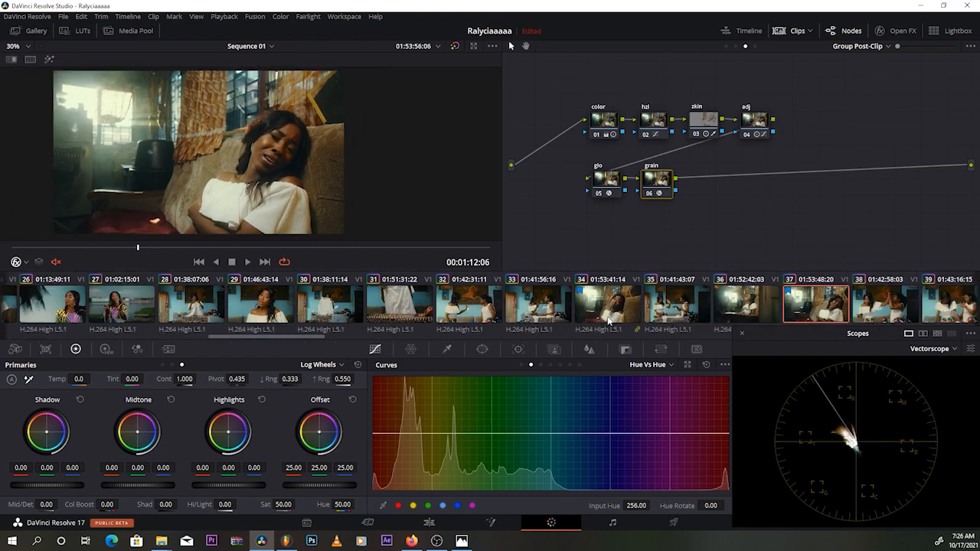
scroll(609, 320, "right", 2)
scroll(609, 320, "right", 2)
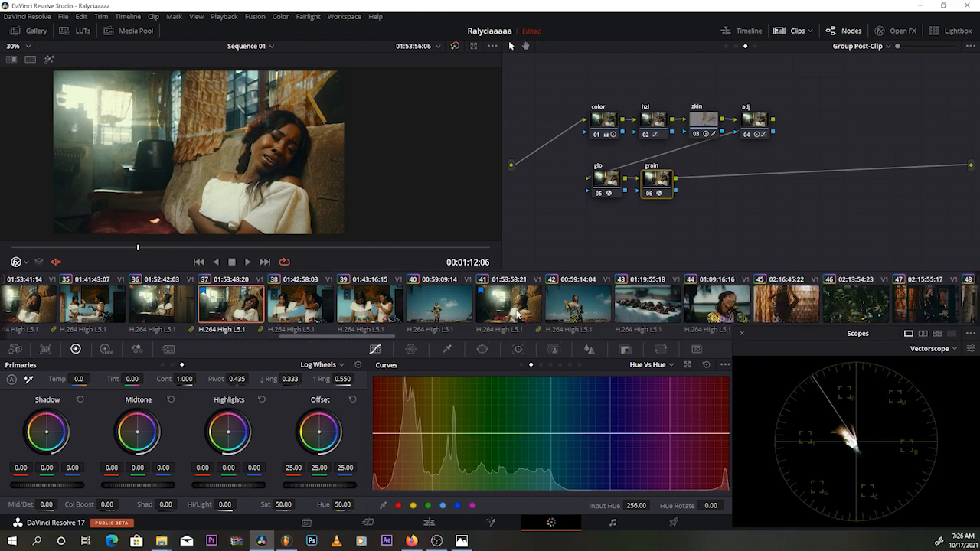
left_click(494, 310)
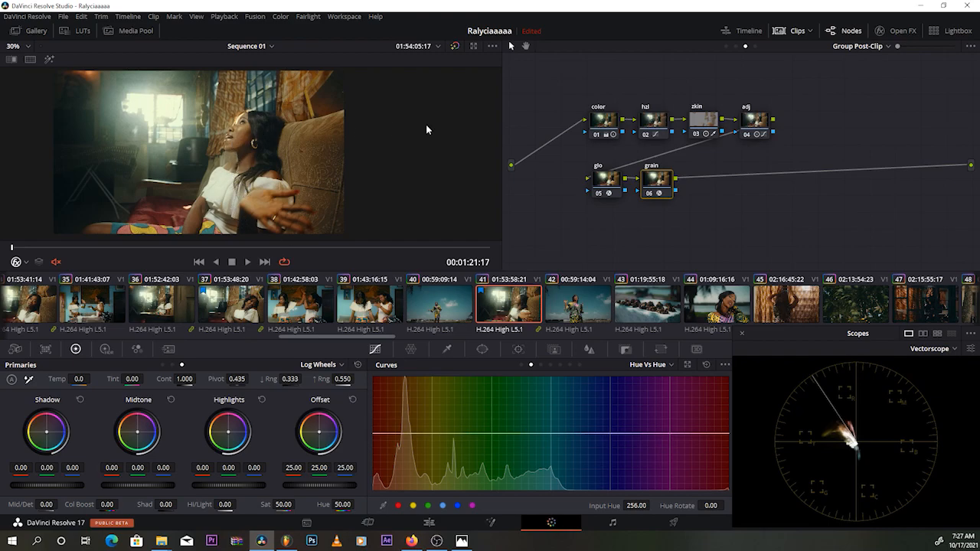
Step: In clip 41's individual clip-level grade, set the Cont node's Gain to 0.91 with the color wheels
left_click(736, 46)
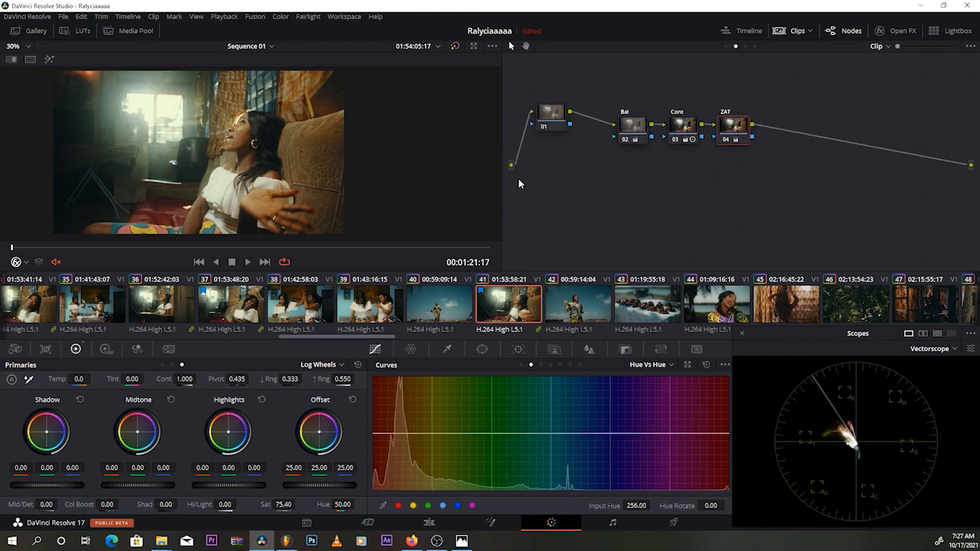
left_click(686, 126)
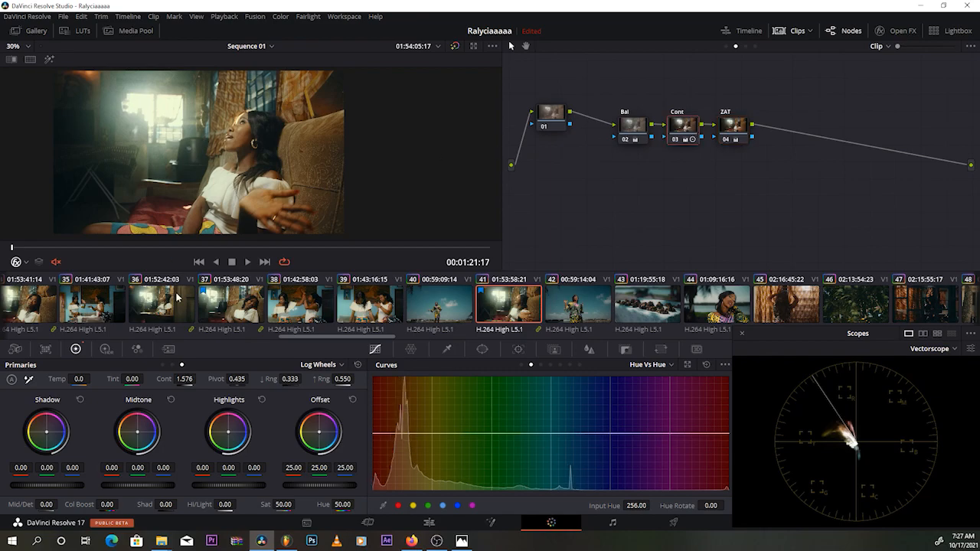
left_click(163, 365)
left_click_drag(138, 485, 142, 485)
left_click_drag(220, 491, 217, 491)
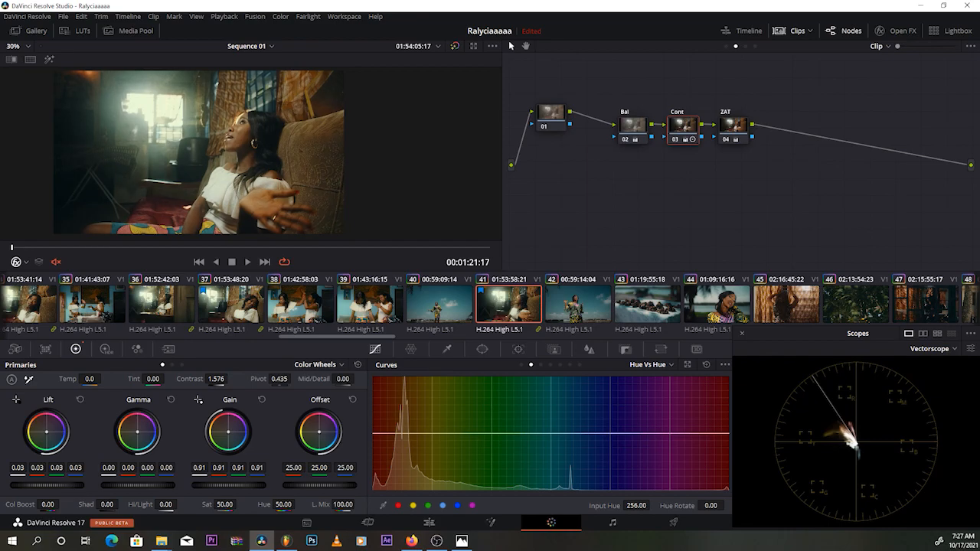
scroll(211, 182, "up", 1)
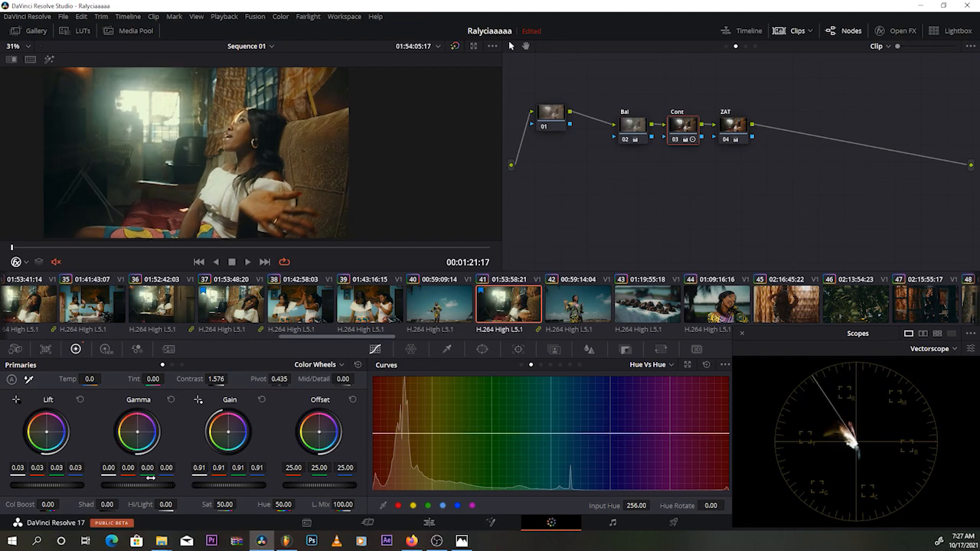